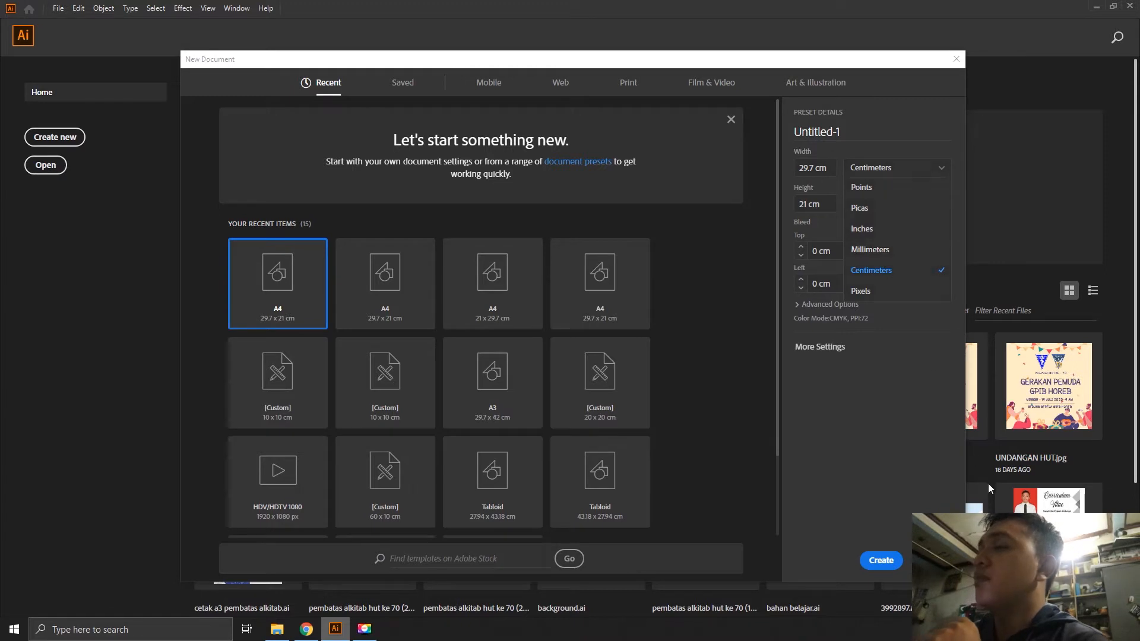
Look through the Saved, Mobile, Web and Print document presets, and return to the recent ones.
{"action": "left_click", "coordinate": [907, 277]}
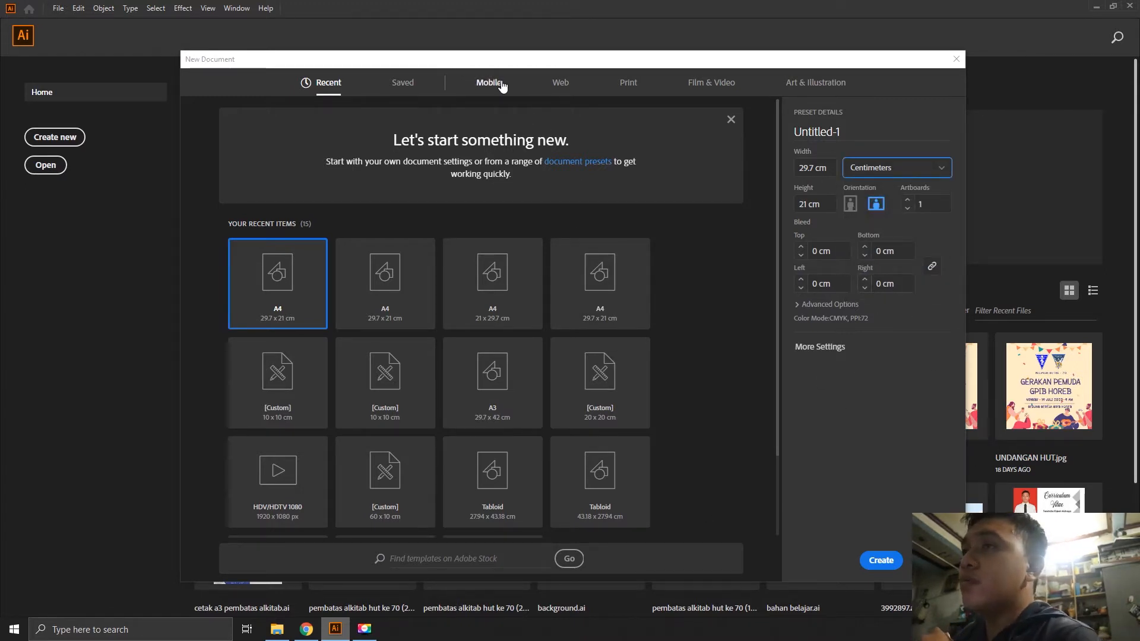
{"action": "left_click", "coordinate": [403, 83]}
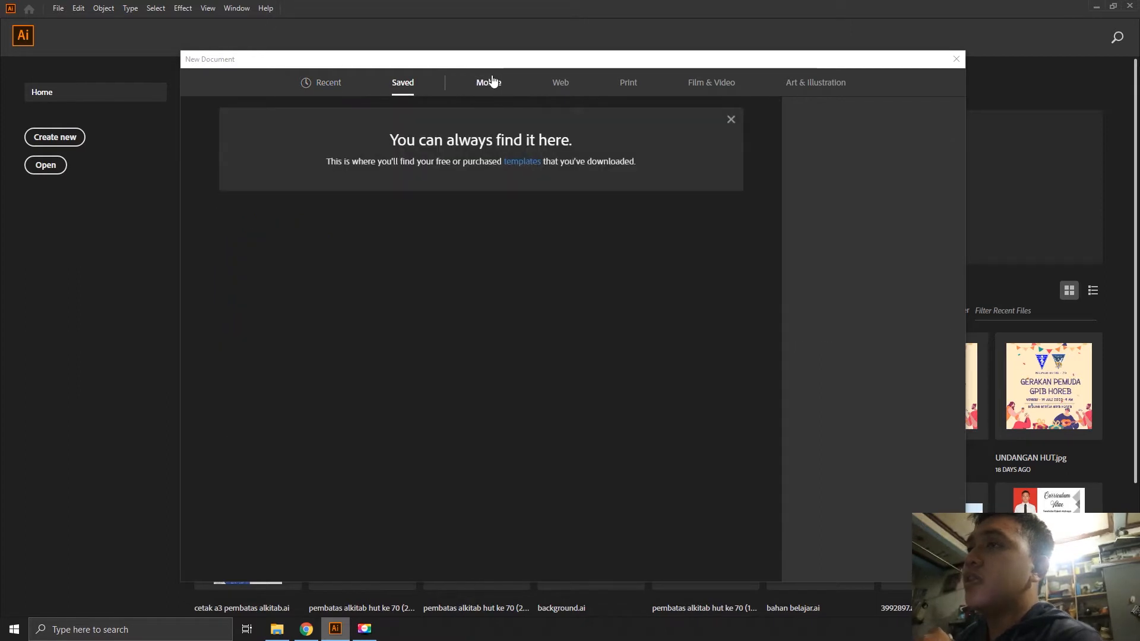
{"action": "left_click", "coordinate": [493, 84]}
{"action": "left_click", "coordinate": [564, 84]}
{"action": "left_click", "coordinate": [625, 88]}
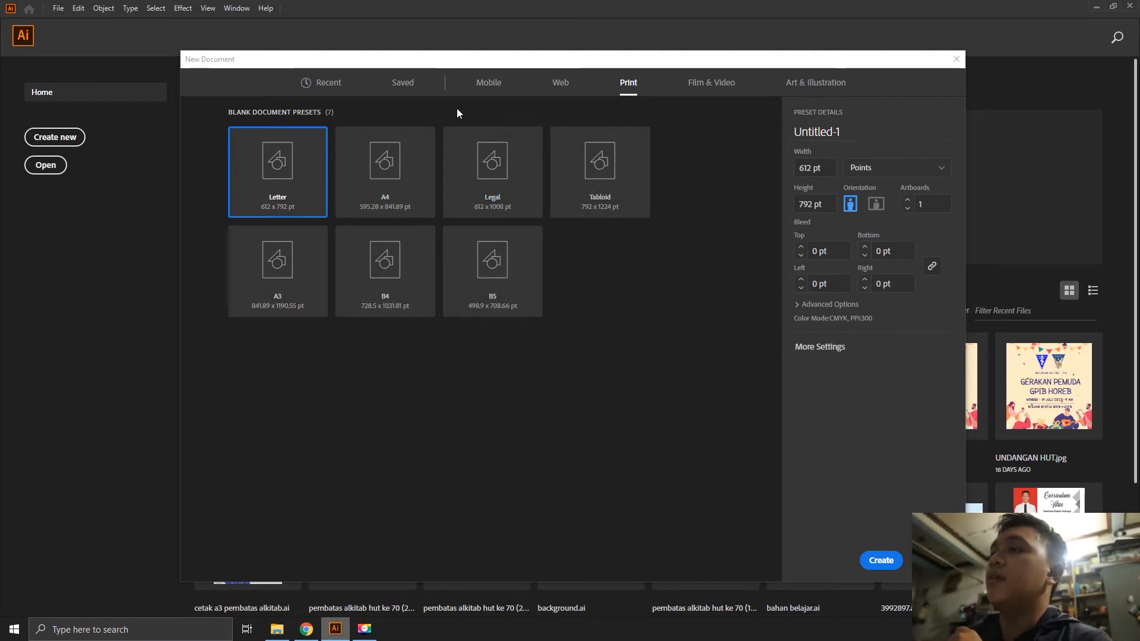
{"action": "left_click", "coordinate": [556, 89]}
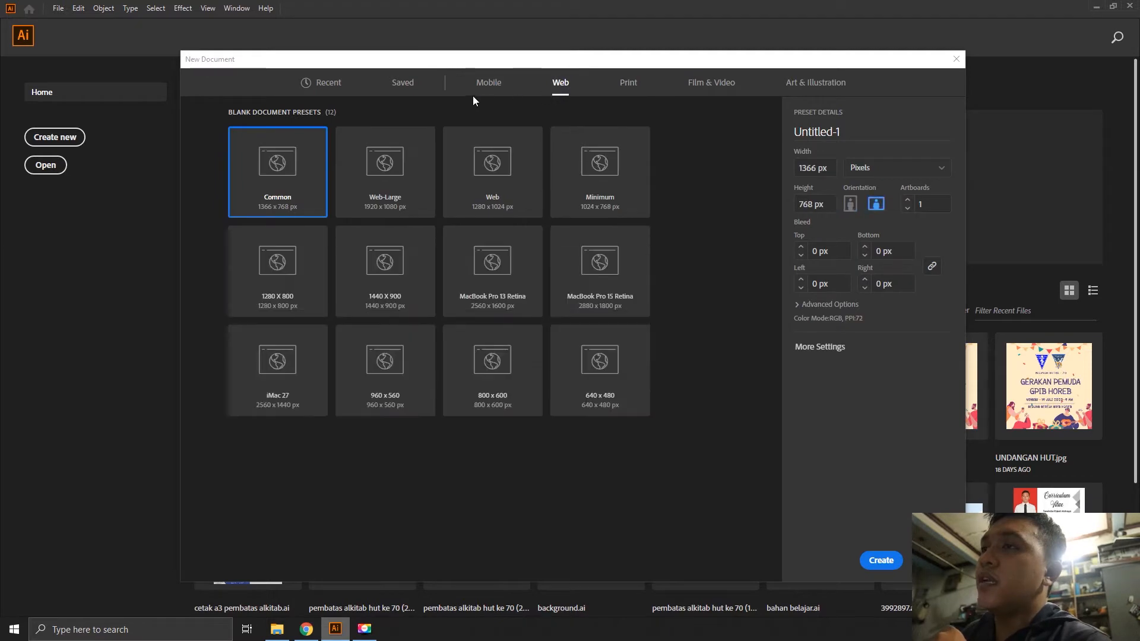
{"action": "left_click", "coordinate": [402, 83]}
{"action": "left_click", "coordinate": [337, 86]}
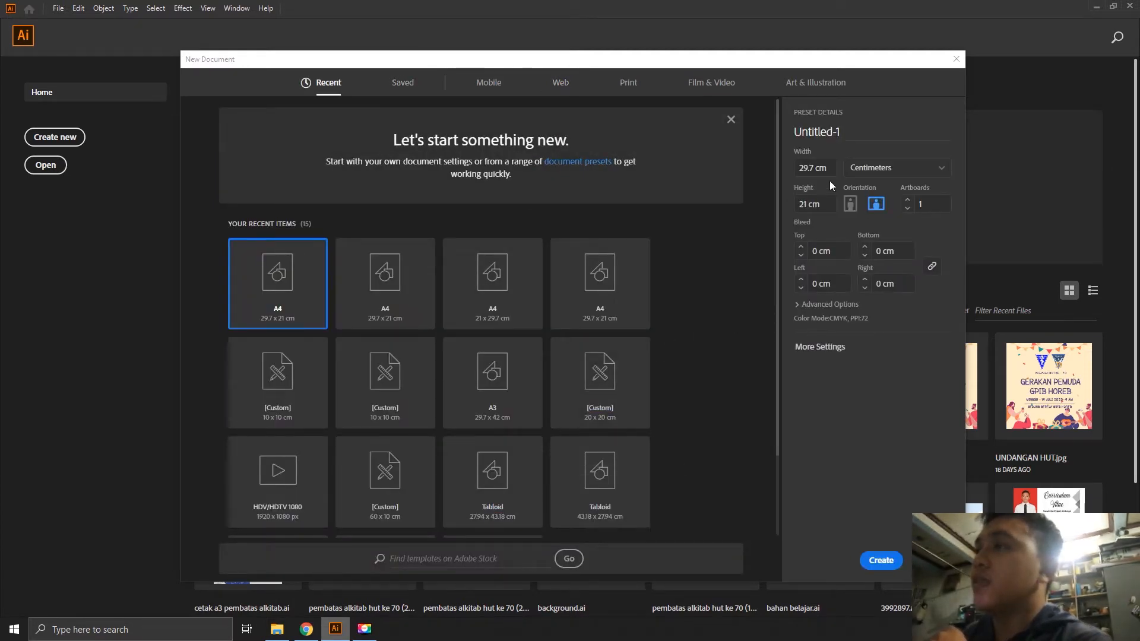
Set the new document's width and height to 10 cm each.
{"action": "left_click_drag", "start_coordinate": [833, 171], "coordinate": [770, 180]}
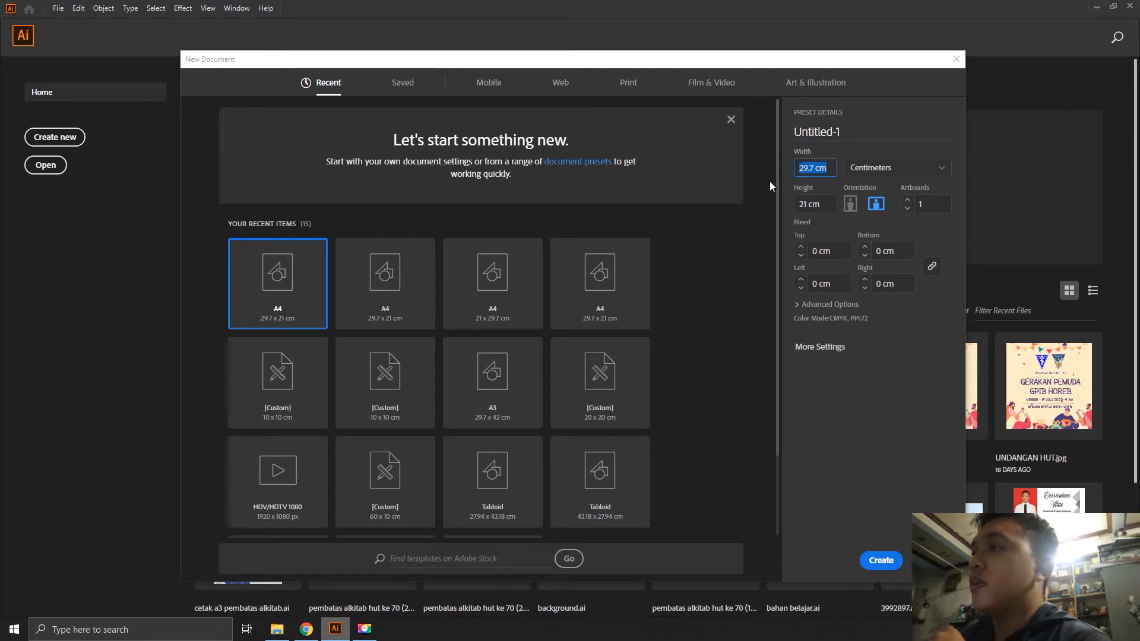
{"action": "type", "text": "10"}
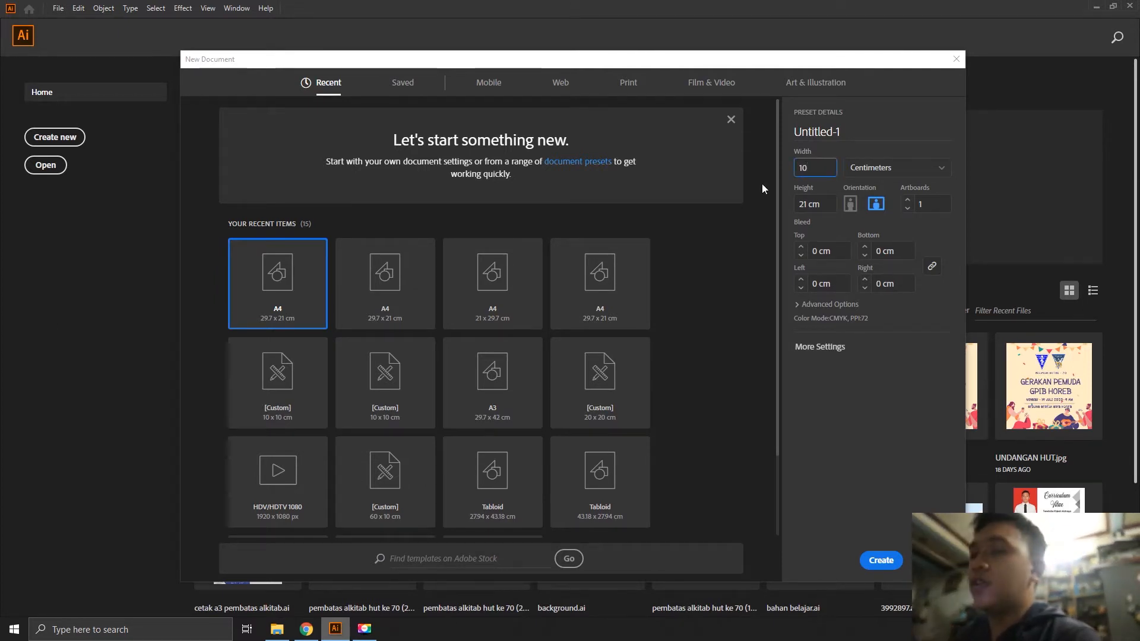
{"action": "key", "text": "Tab"}
{"action": "type", "text": "10"}
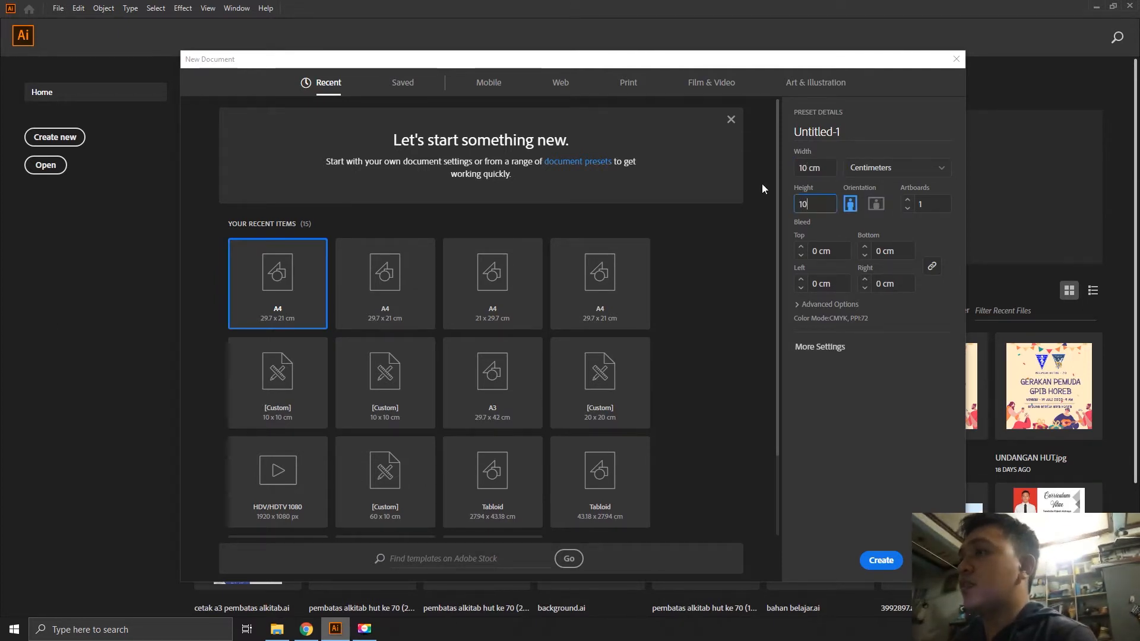
Examine the new document's advanced options for color mode, raster effects resolution and preview mode.
{"action": "left_click", "coordinate": [800, 304]}
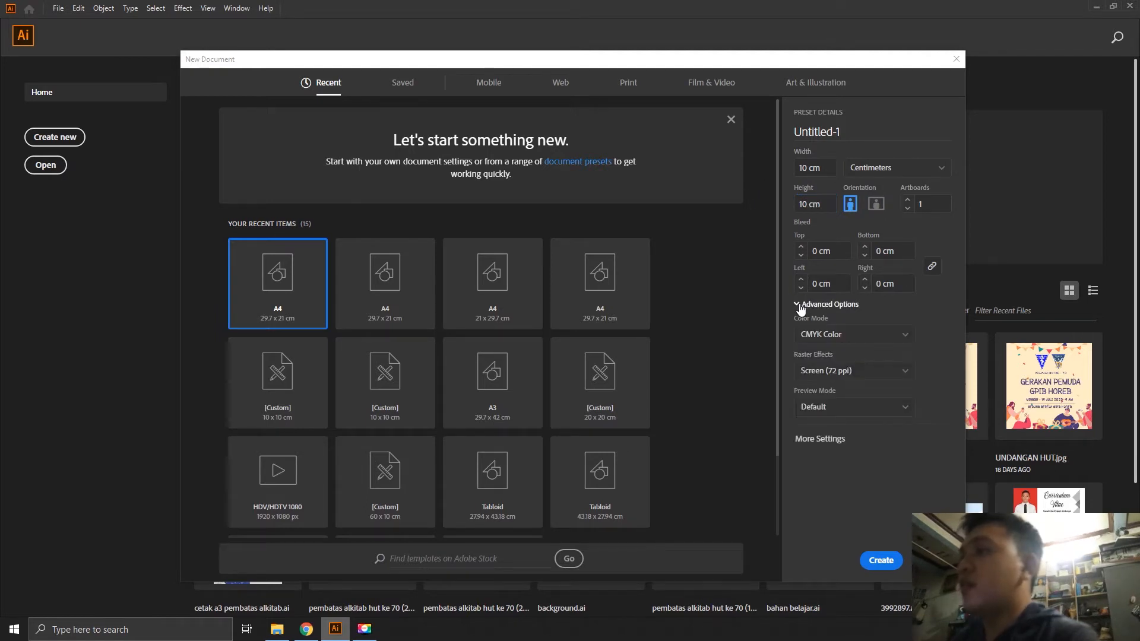
{"action": "left_click", "coordinate": [832, 336]}
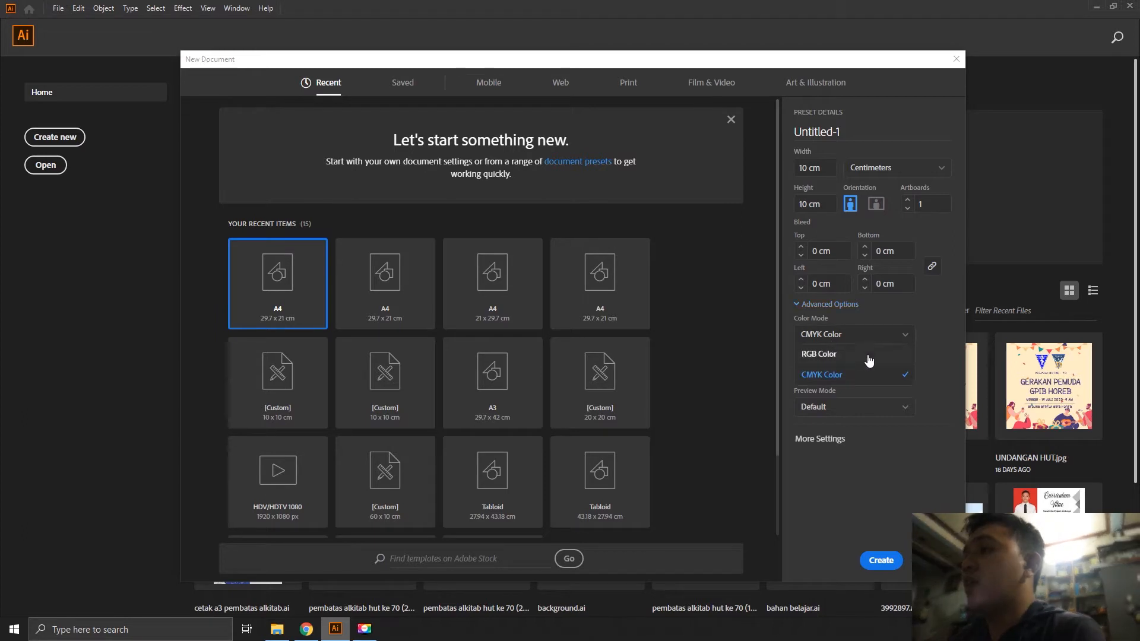
{"action": "left_click", "coordinate": [944, 347]}
{"action": "left_click", "coordinate": [904, 338]}
{"action": "left_click", "coordinate": [927, 344]}
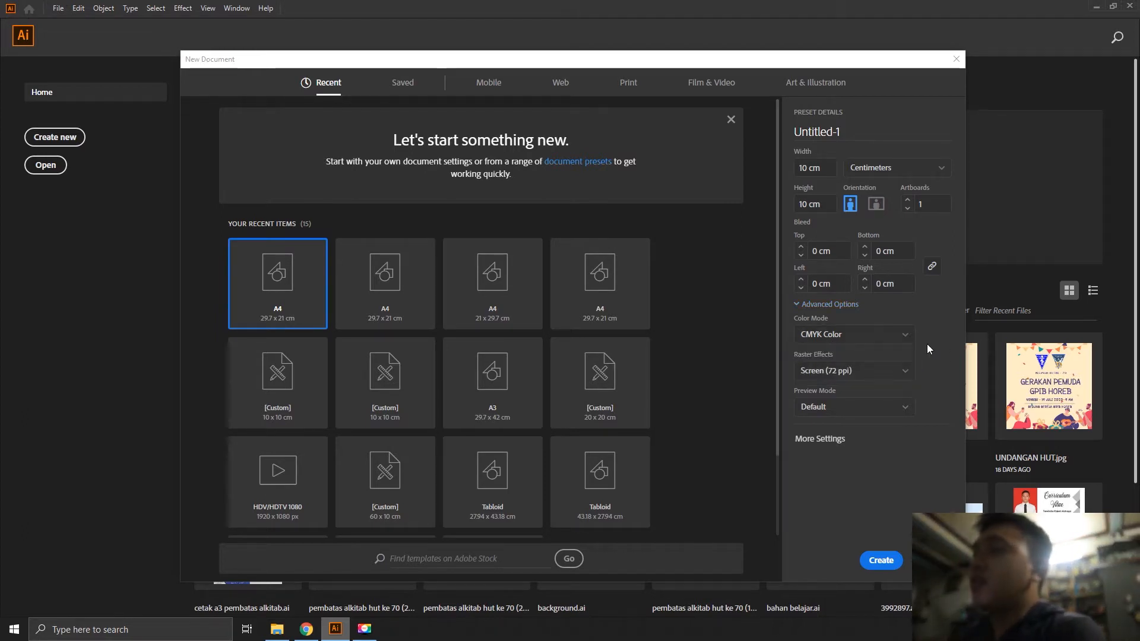
{"action": "left_click", "coordinate": [896, 343]}
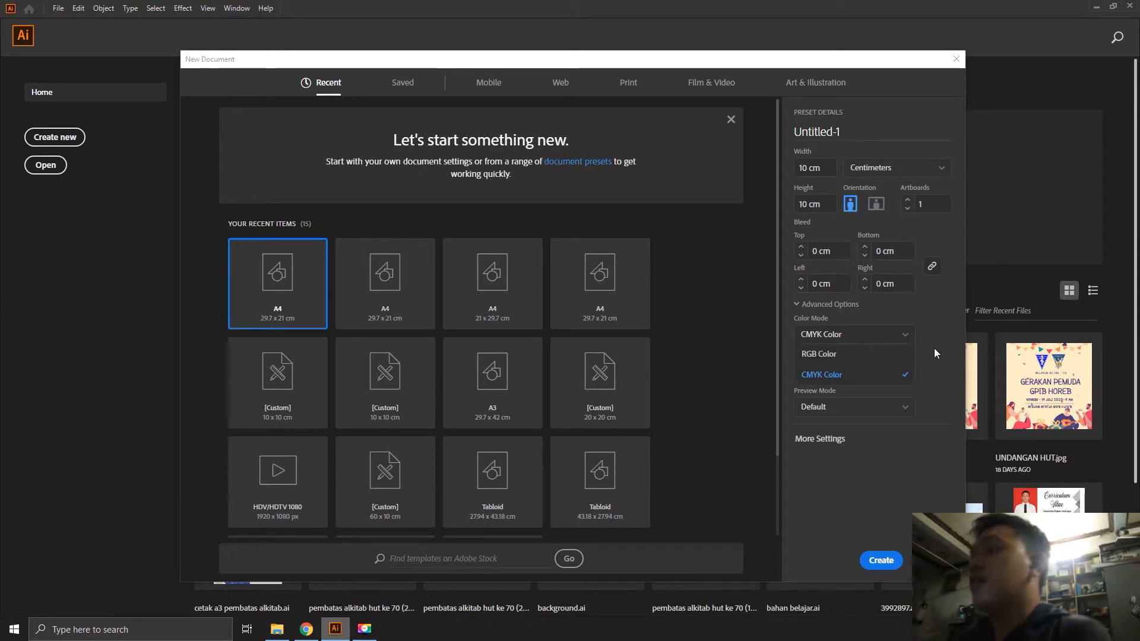
{"action": "left_click", "coordinate": [921, 334]}
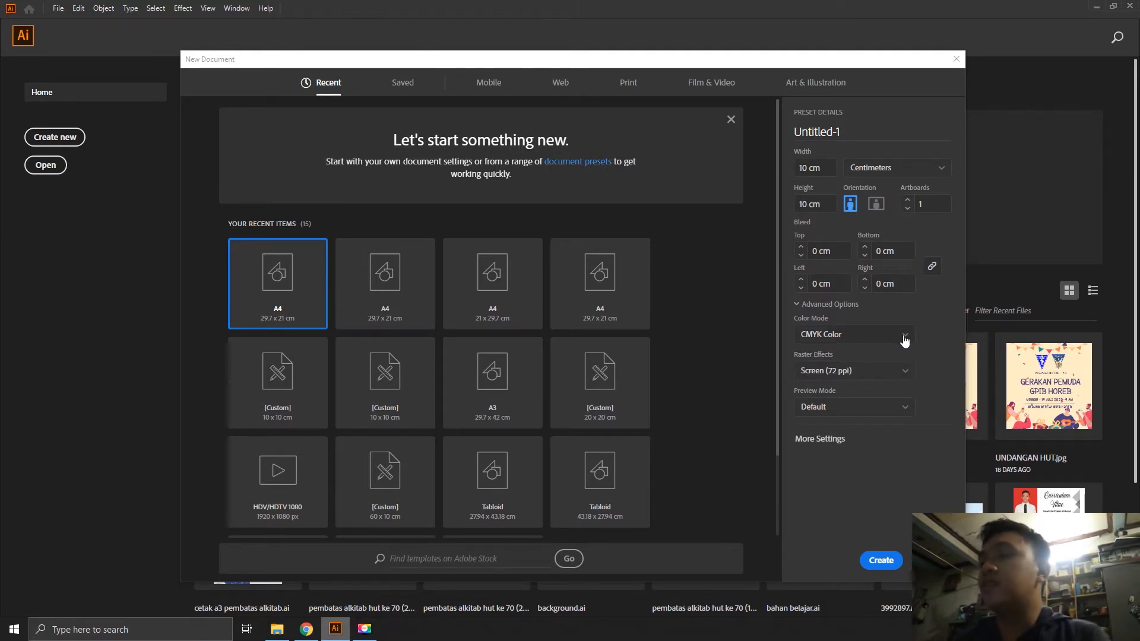
{"action": "left_click", "coordinate": [905, 339]}
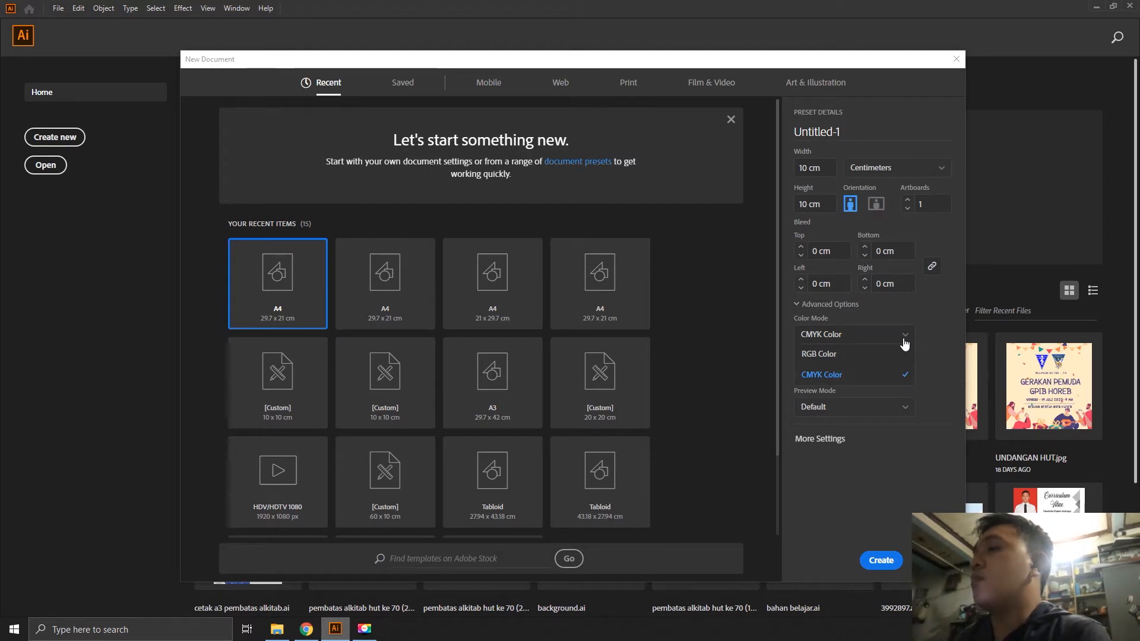
{"action": "left_click", "coordinate": [905, 342]}
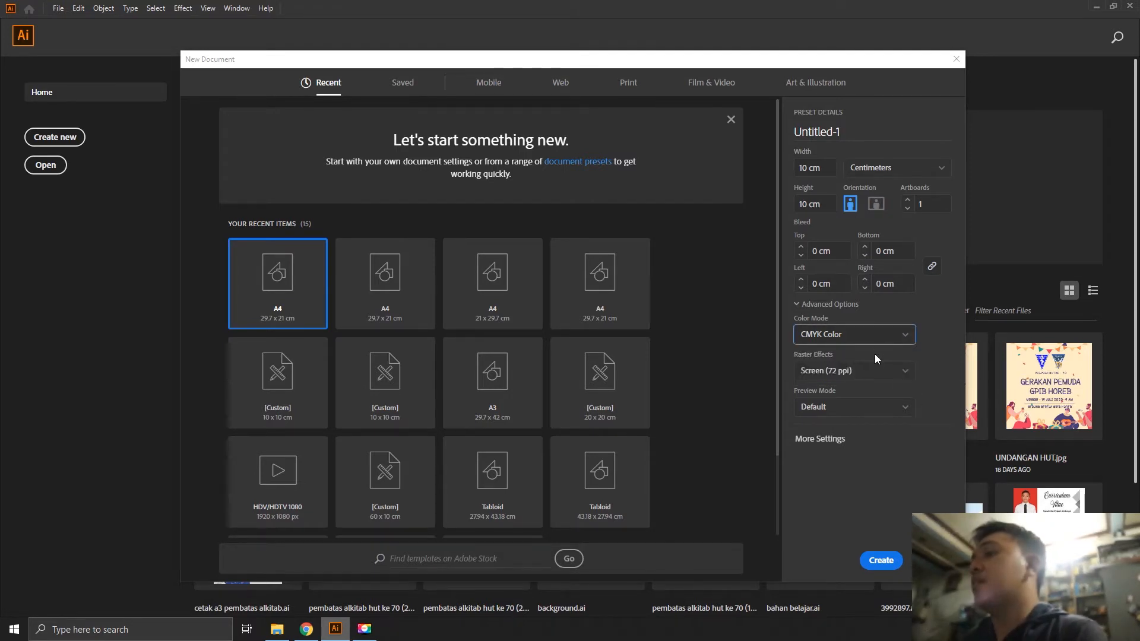
{"action": "left_click", "coordinate": [865, 385]}
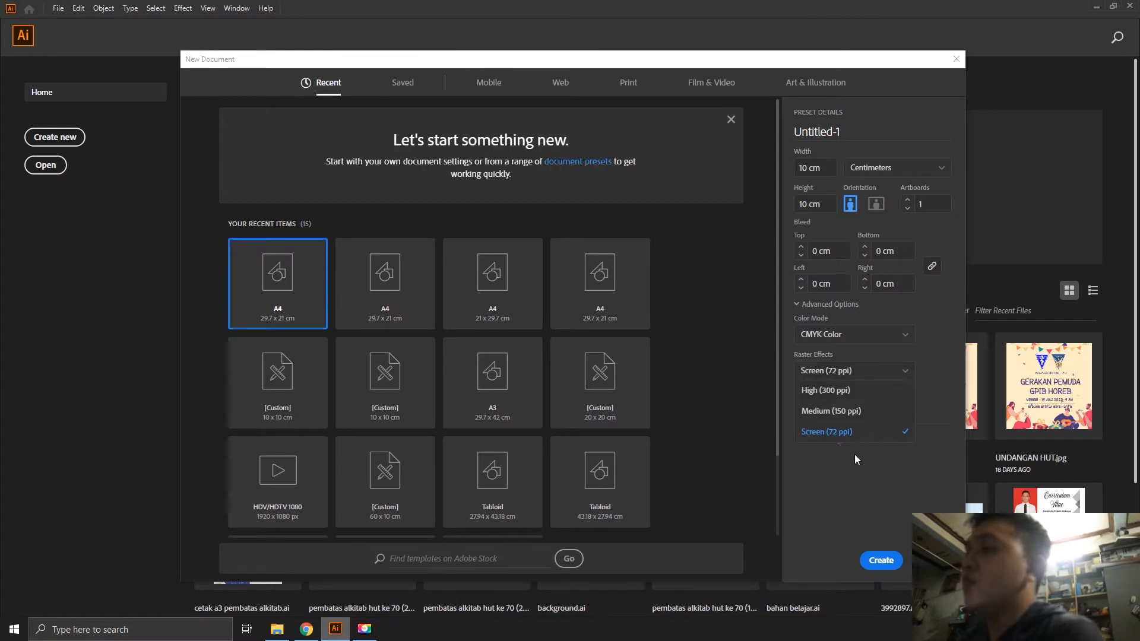
{"action": "left_click", "coordinate": [875, 454]}
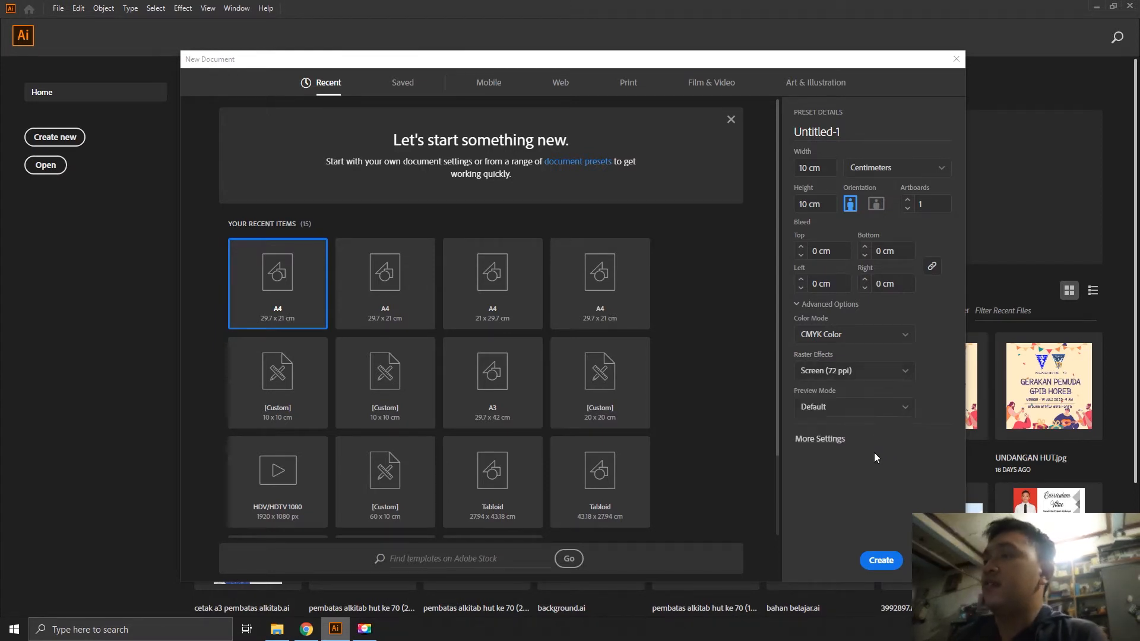
{"action": "left_click", "coordinate": [875, 410]}
{"action": "left_click", "coordinate": [935, 408]}
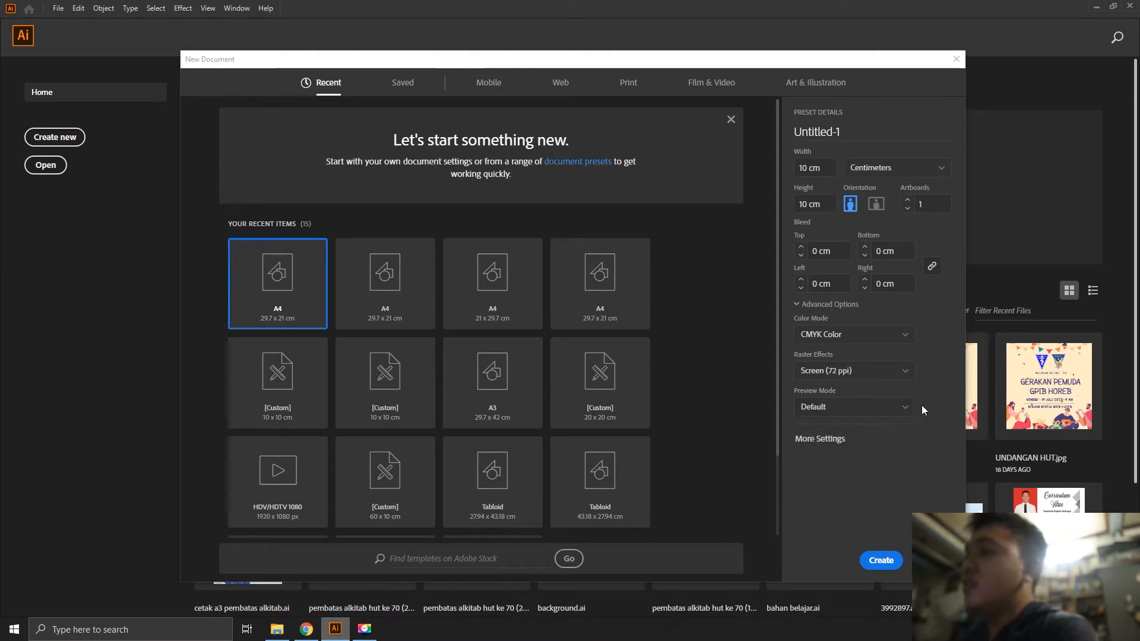
Create the document and switch the toolbar to a two-column layout.
{"action": "left_click", "coordinate": [879, 559]}
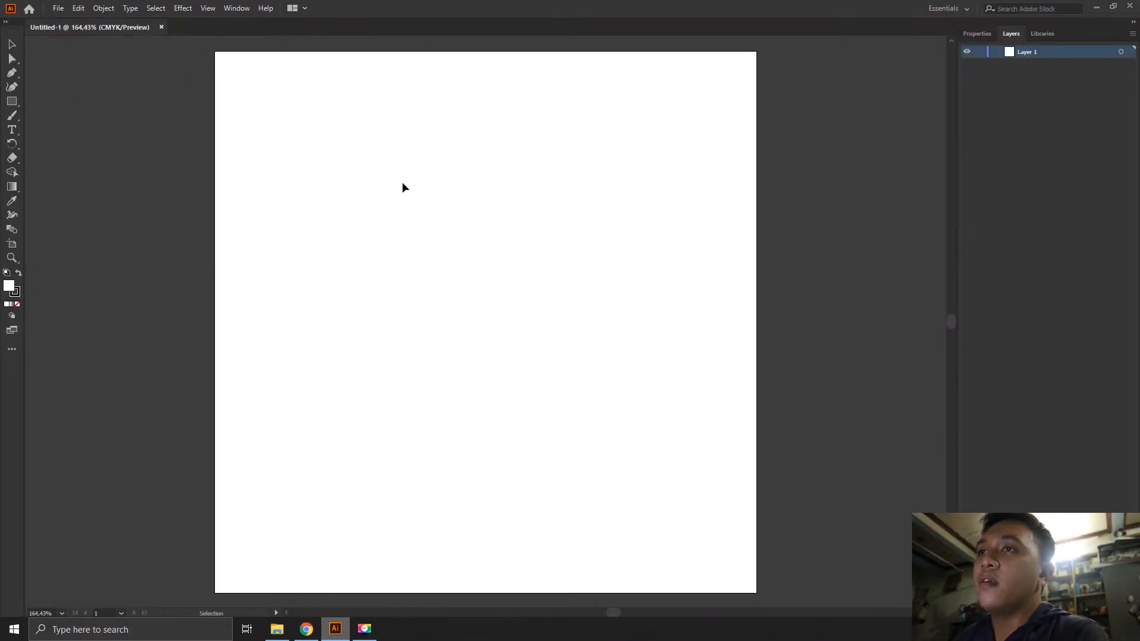
{"action": "key", "text": "ctrl+minus"}
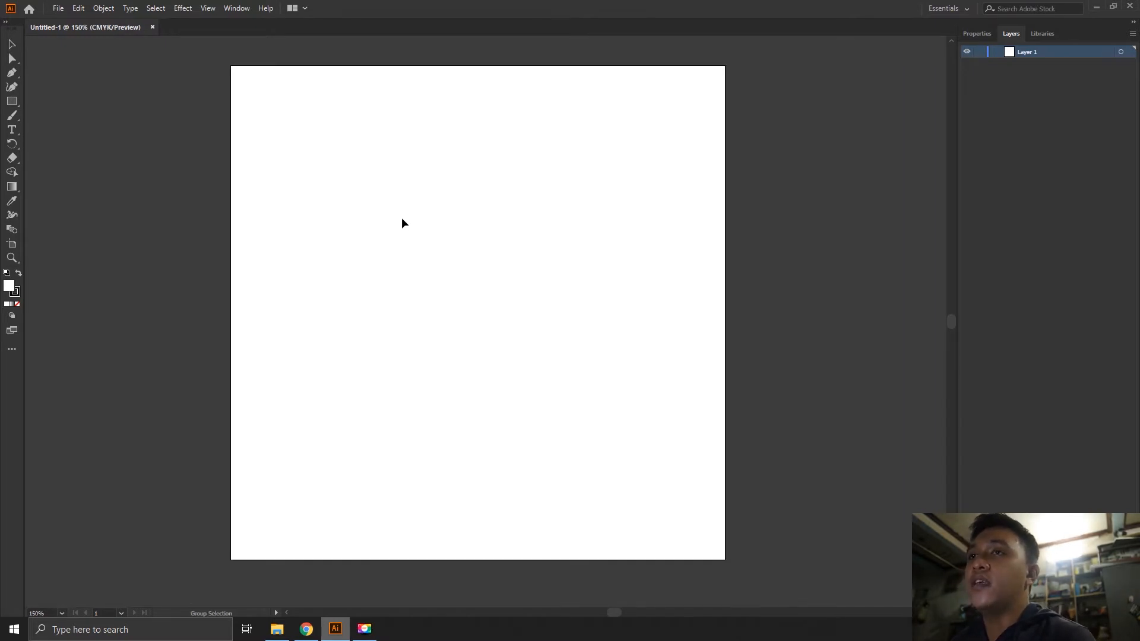
{"action": "left_click", "coordinate": [9, 25]}
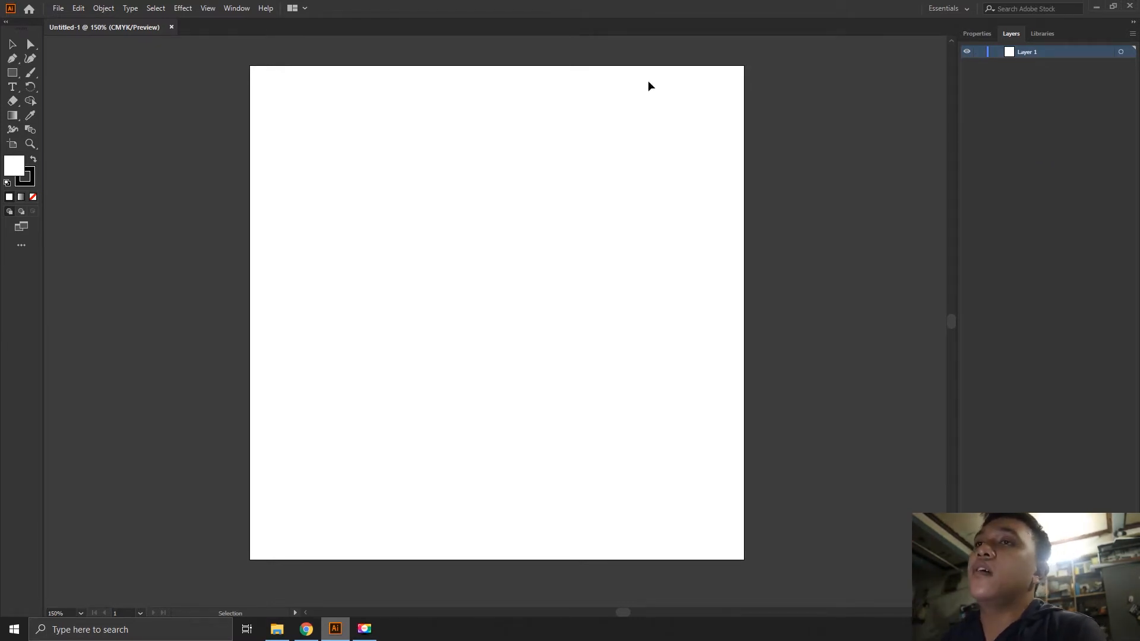
Enter artboard editing from the document properties and add two new artboards beside the original.
{"action": "left_click", "coordinate": [980, 34]}
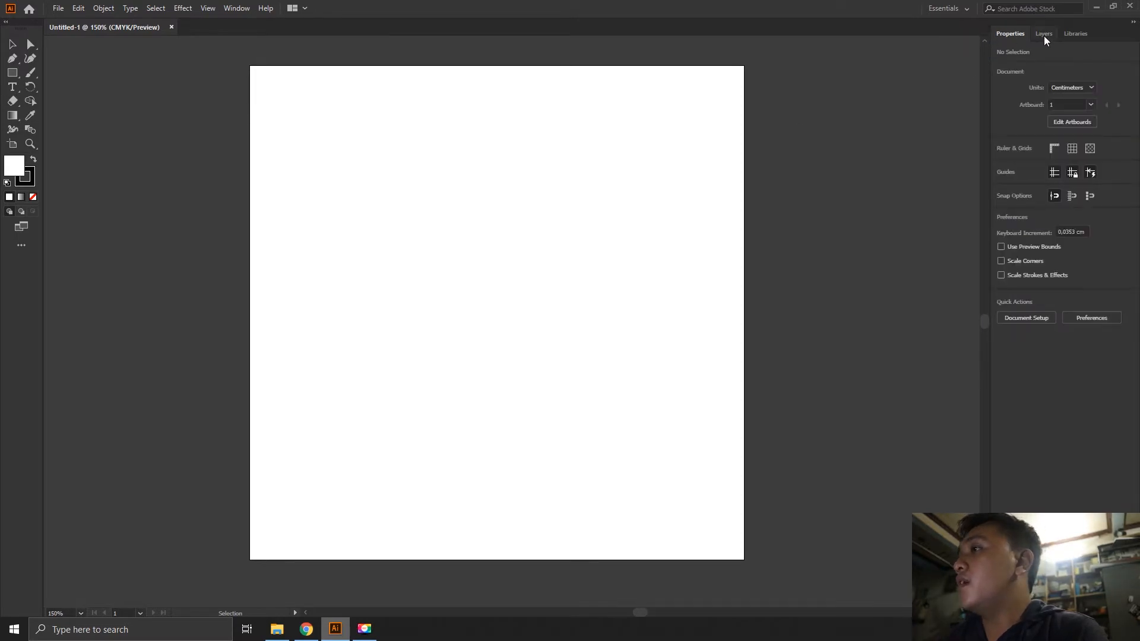
{"action": "left_click", "coordinate": [1045, 35]}
{"action": "left_click", "coordinate": [1002, 36]}
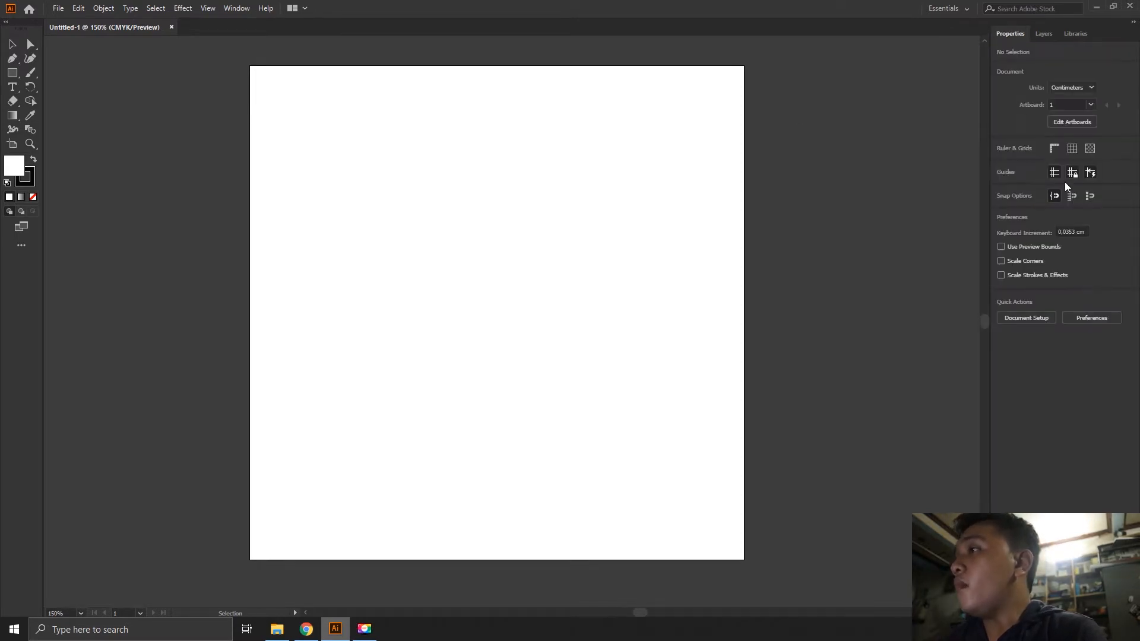
{"action": "left_click", "coordinate": [1075, 123]}
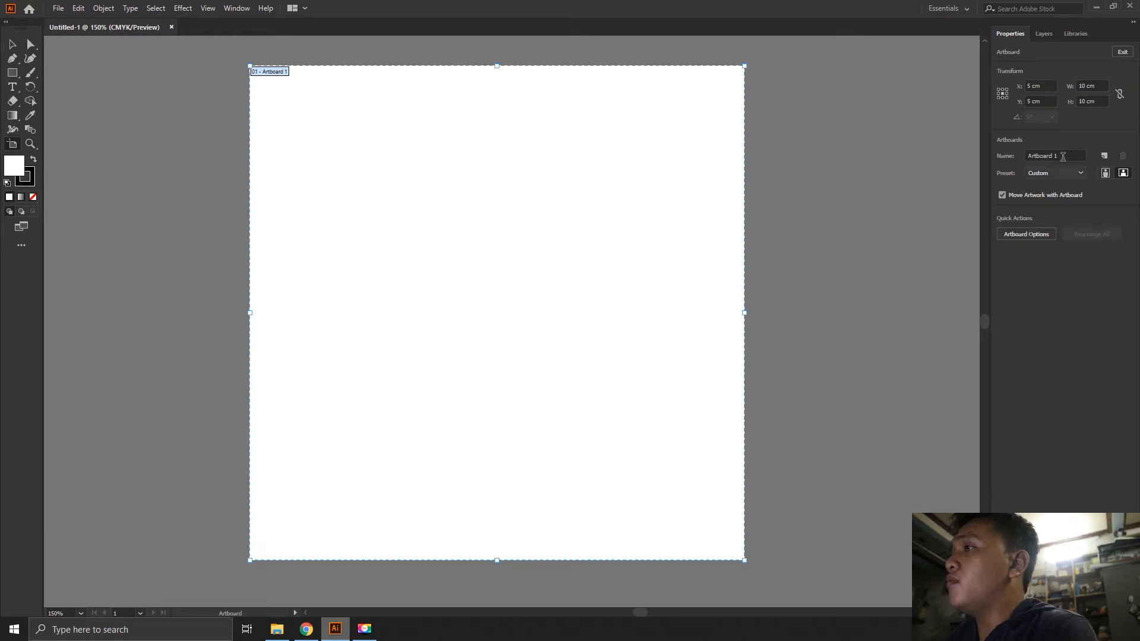
{"action": "left_click", "coordinate": [1105, 156]}
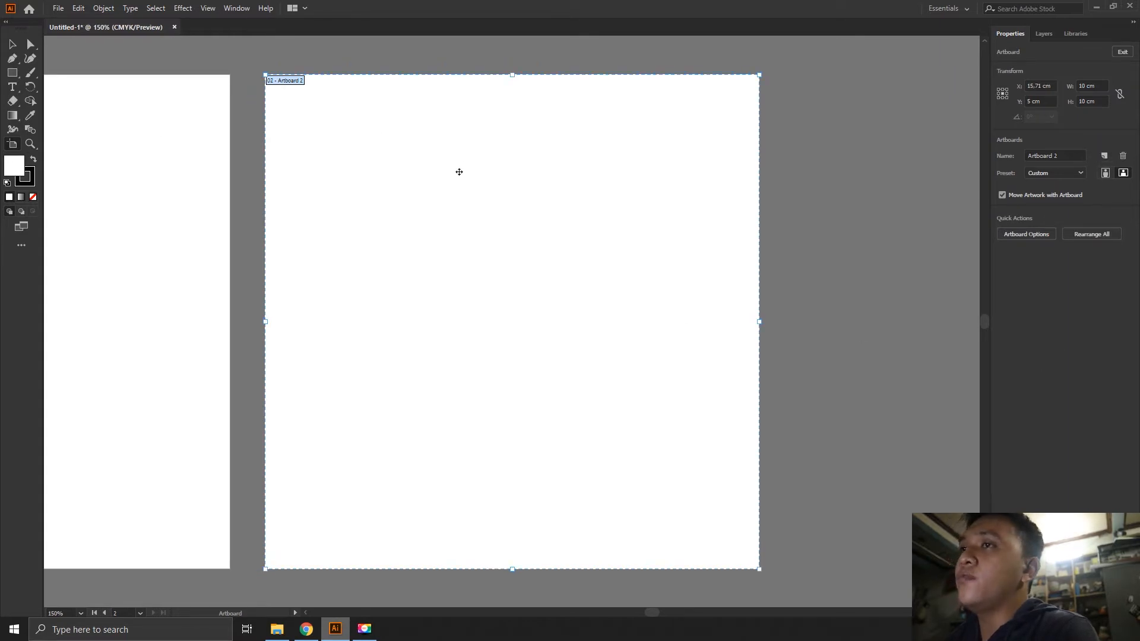
{"action": "left_click", "coordinate": [1105, 156]}
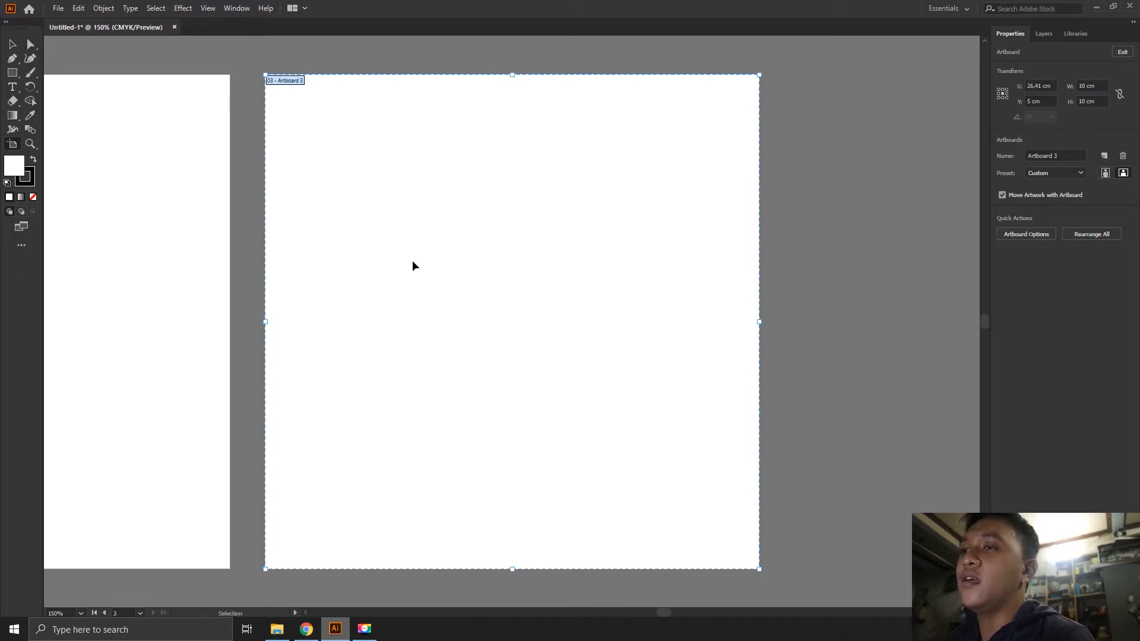
{"action": "scroll", "coordinate": [394, 261], "scroll_direction": "down", "scroll_amount": 3}
{"action": "left_click_drag", "start_coordinate": [357, 280], "coordinate": [527, 301]}
{"action": "scroll", "coordinate": [347, 310], "scroll_direction": "up", "scroll_amount": 1}
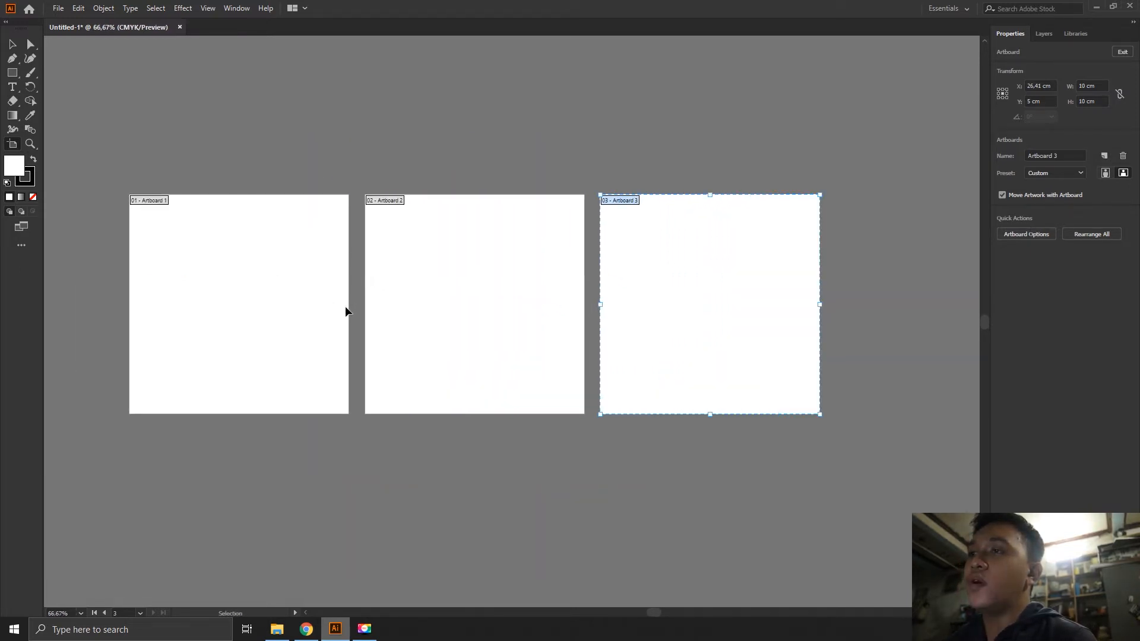
Undo both added artboards, leave artboard editing with the Selection tool and show the document's layers.
{"action": "key", "text": "ctrl+z"}
{"action": "key", "text": "ctrl+z"}
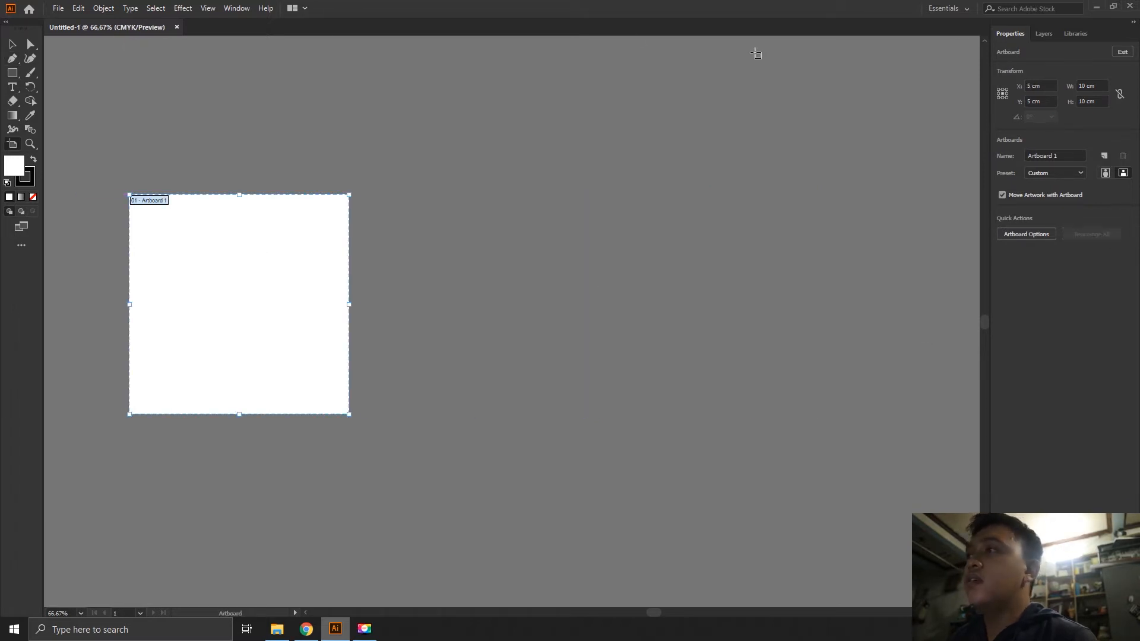
{"action": "left_click", "coordinate": [15, 45]}
{"action": "left_click_drag", "start_coordinate": [390, 275], "coordinate": [576, 302]}
{"action": "scroll", "coordinate": [388, 336], "scroll_direction": "up", "scroll_amount": 1}
{"action": "left_click_drag", "start_coordinate": [526, 332], "coordinate": [519, 327]}
{"action": "left_click", "coordinate": [1044, 33]}
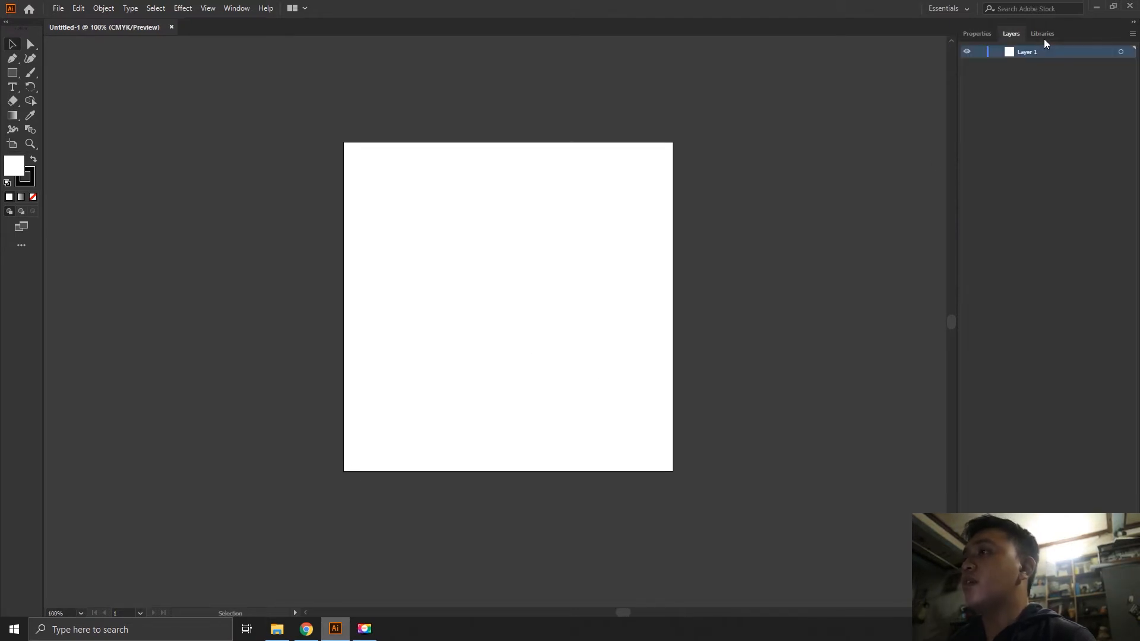
{"action": "left_click", "coordinate": [58, 8]}
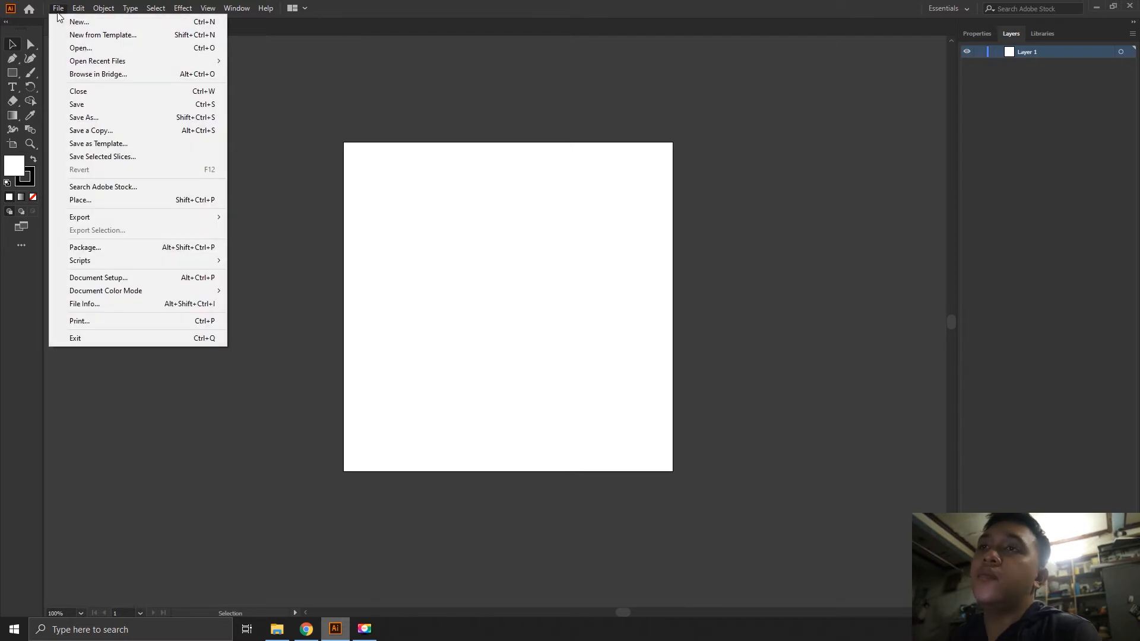
{"action": "left_click", "coordinate": [72, 9]}
{"action": "left_click", "coordinate": [72, 9]}
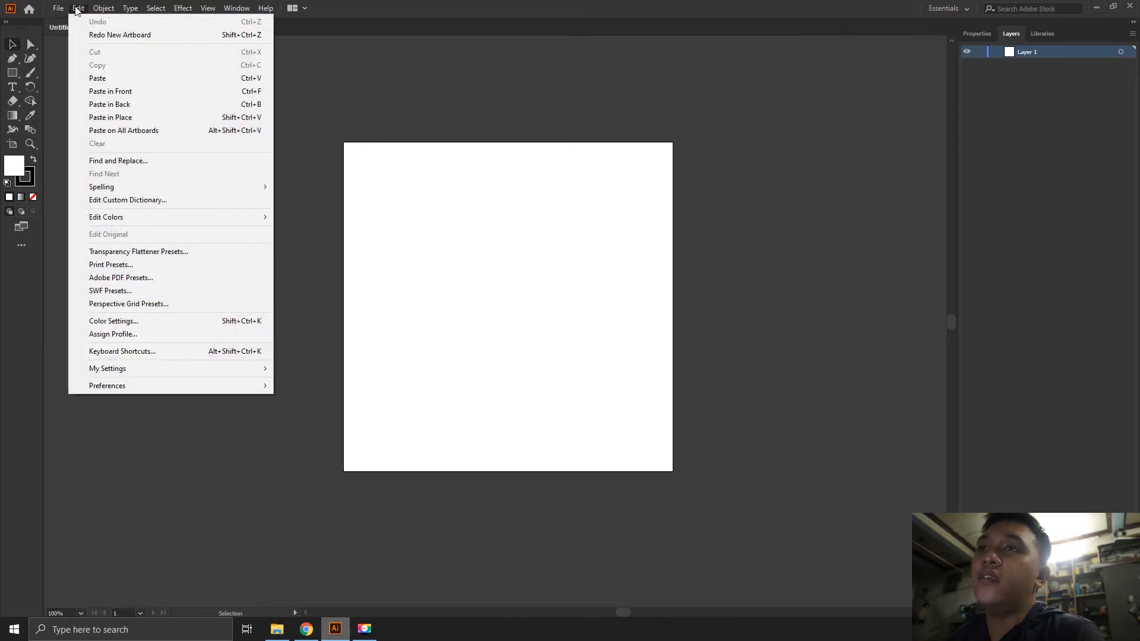
{"action": "mouse_move", "coordinate": [129, 8]}
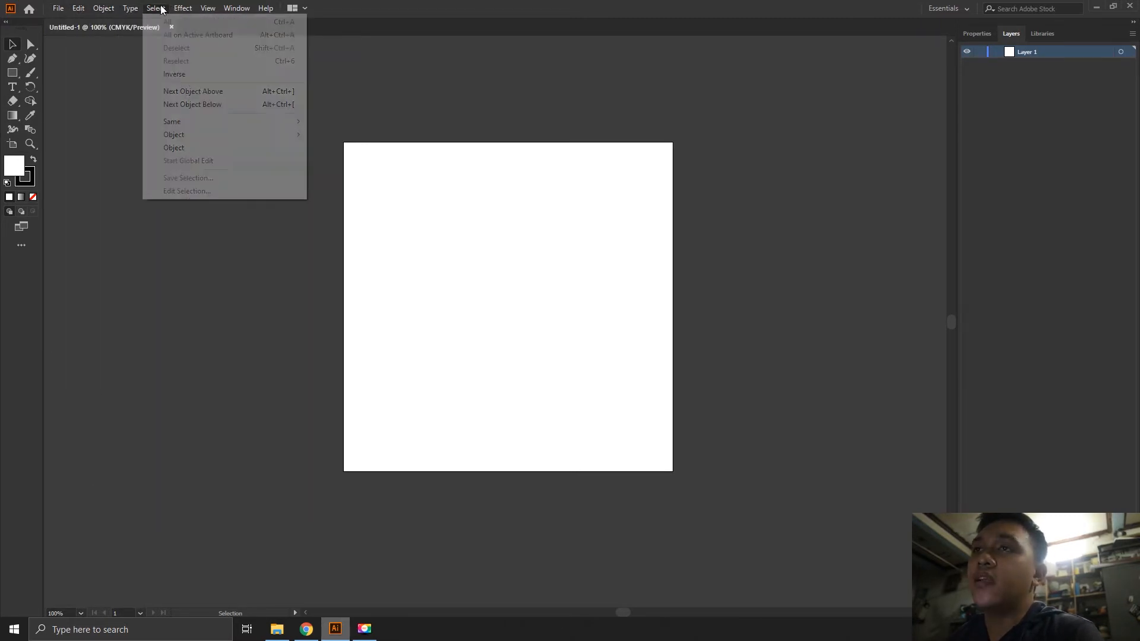
{"action": "mouse_move", "coordinate": [205, 12]}
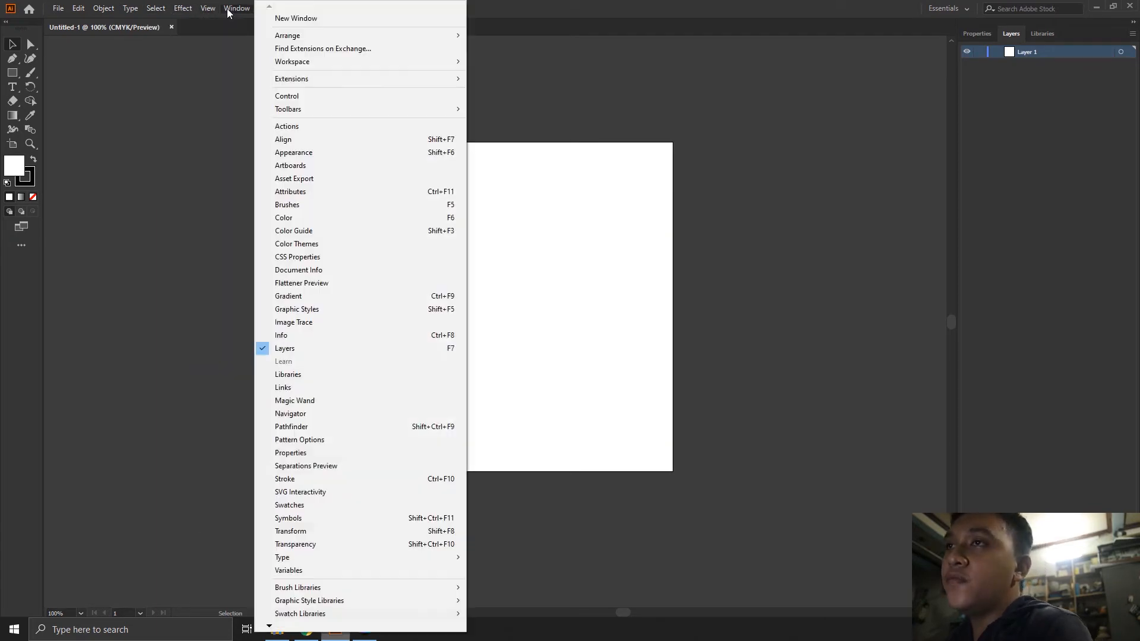
{"action": "left_click", "coordinate": [237, 6]}
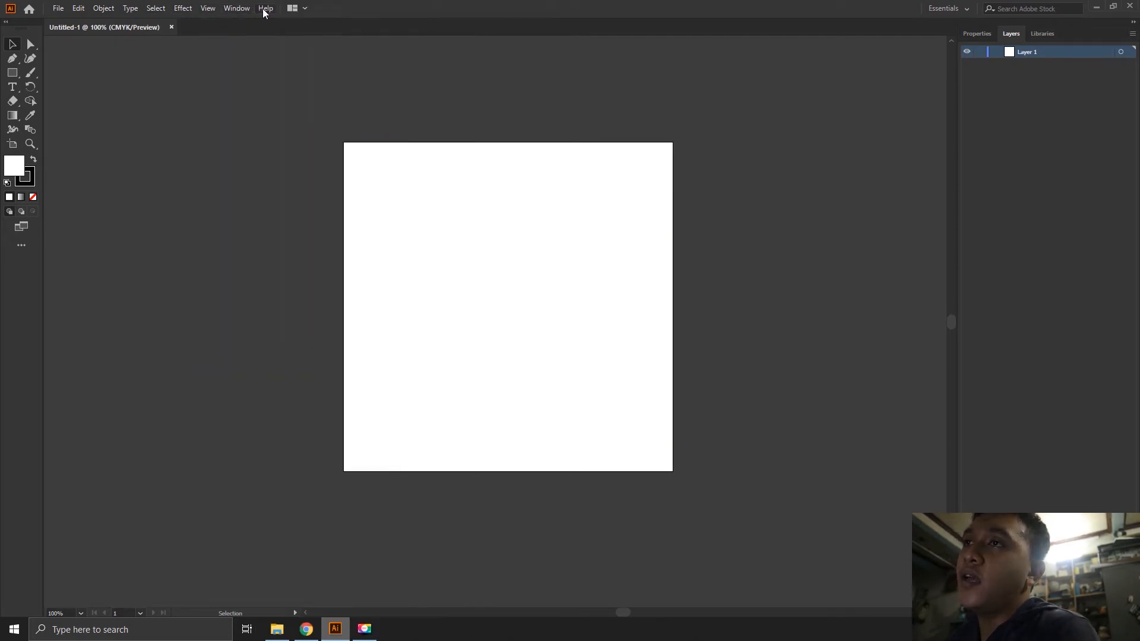
{"action": "left_click", "coordinate": [59, 7]}
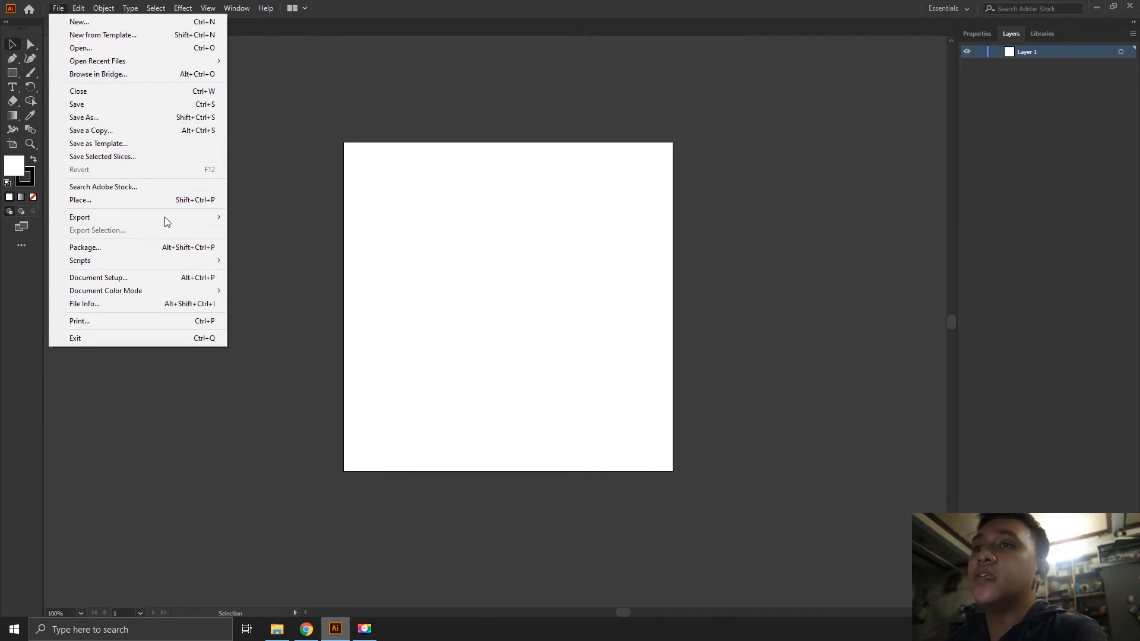
Look through the commands under File, Edit, Object and Effect, including the Stylize effects.
{"action": "mouse_move", "coordinate": [78, 8]}
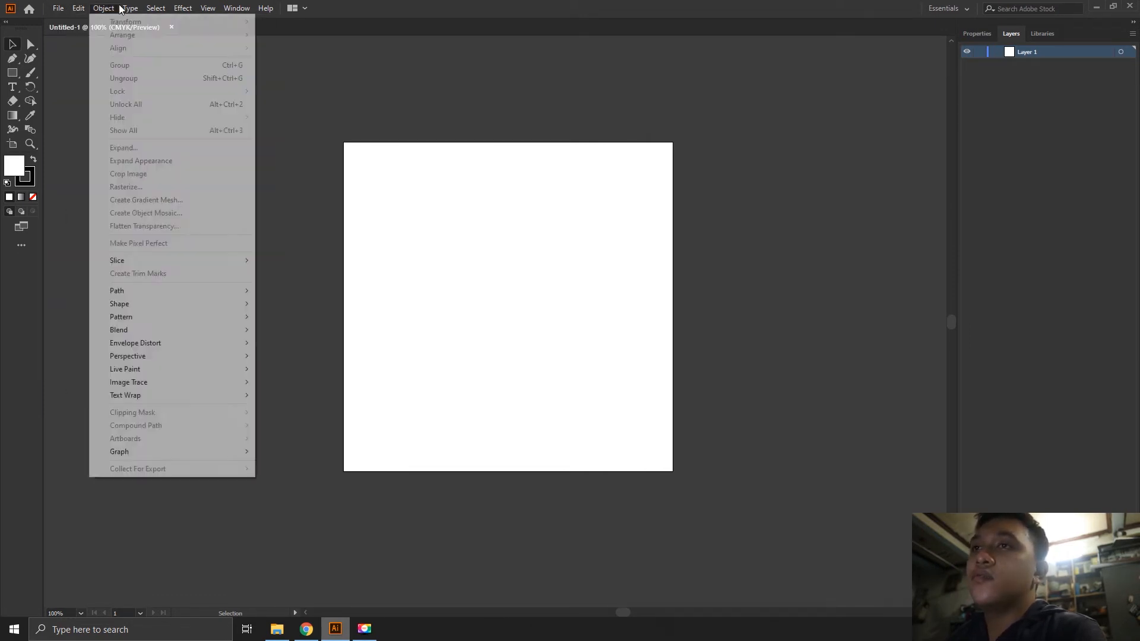
{"action": "mouse_move", "coordinate": [183, 8]}
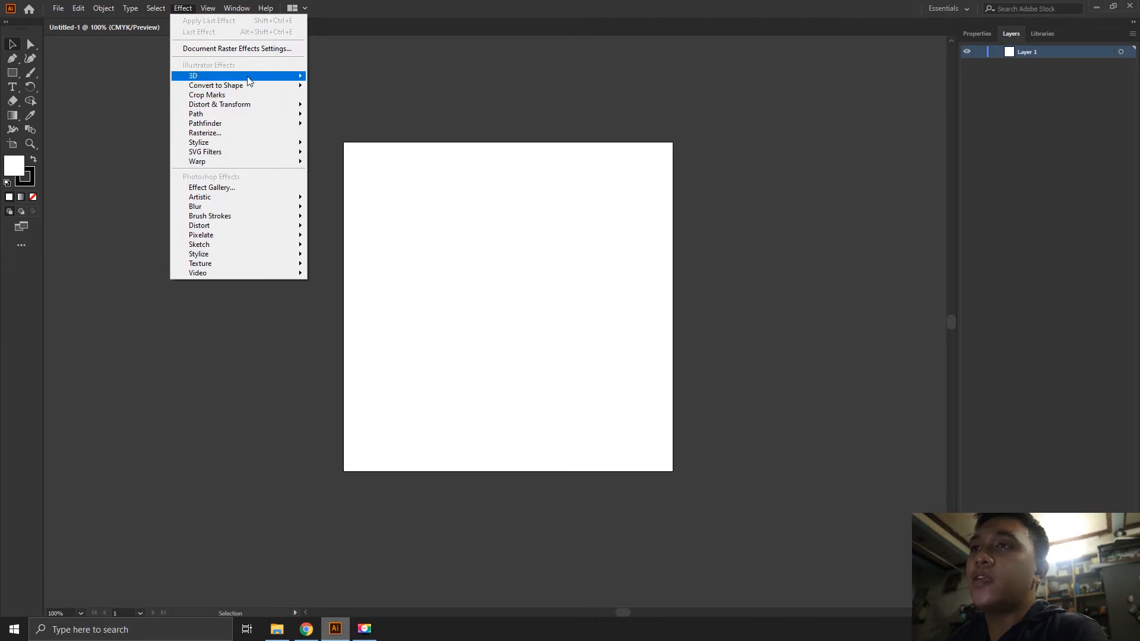
{"action": "mouse_move", "coordinate": [291, 87]}
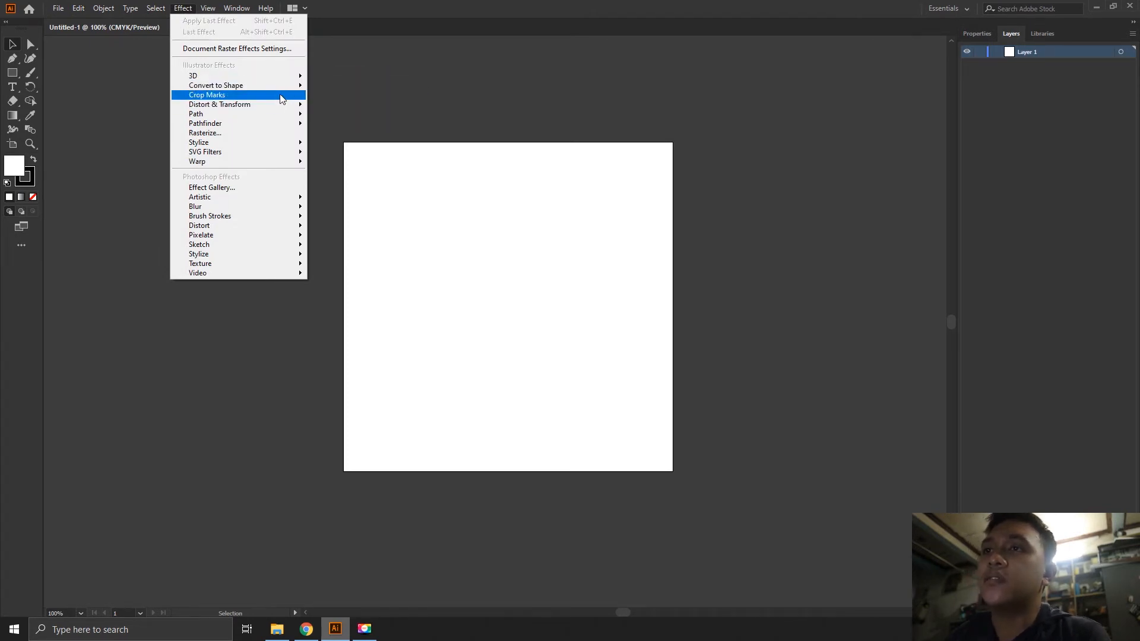
{"action": "mouse_move", "coordinate": [282, 129]}
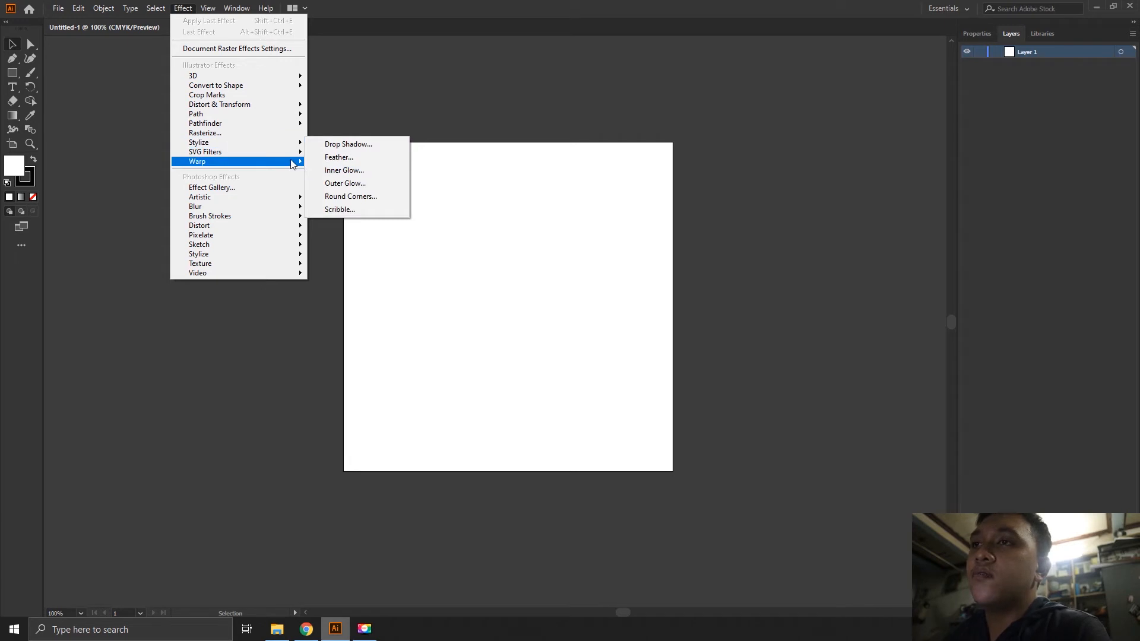
{"action": "left_click", "coordinate": [189, 7]}
{"action": "left_click", "coordinate": [189, 7]}
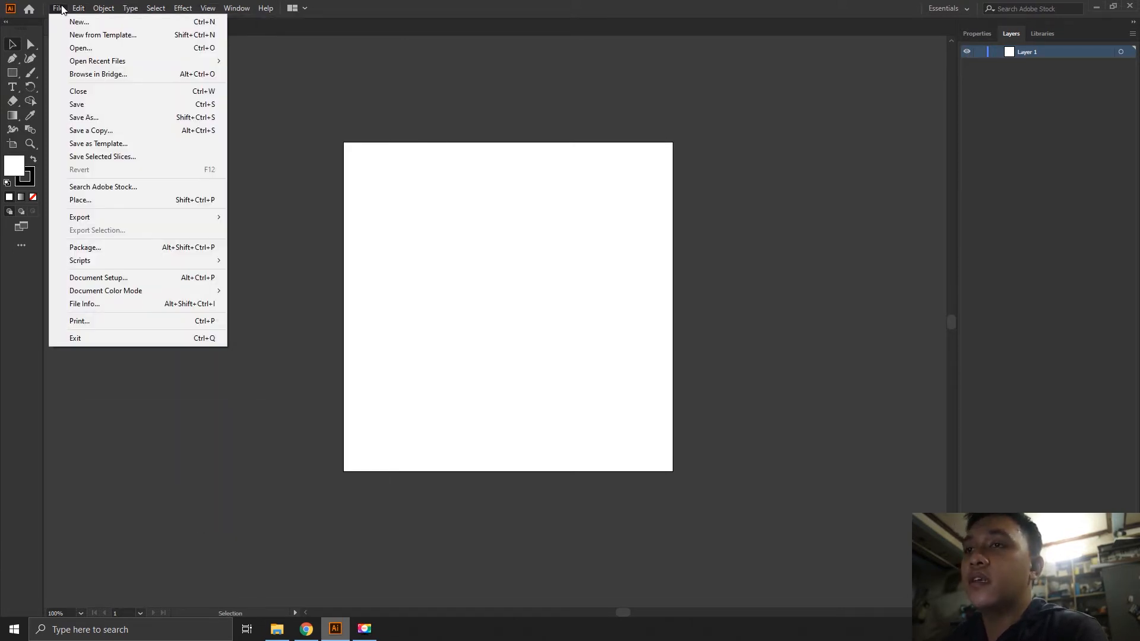
{"action": "mouse_move", "coordinate": [102, 5]}
{"action": "left_click", "coordinate": [365, 74]}
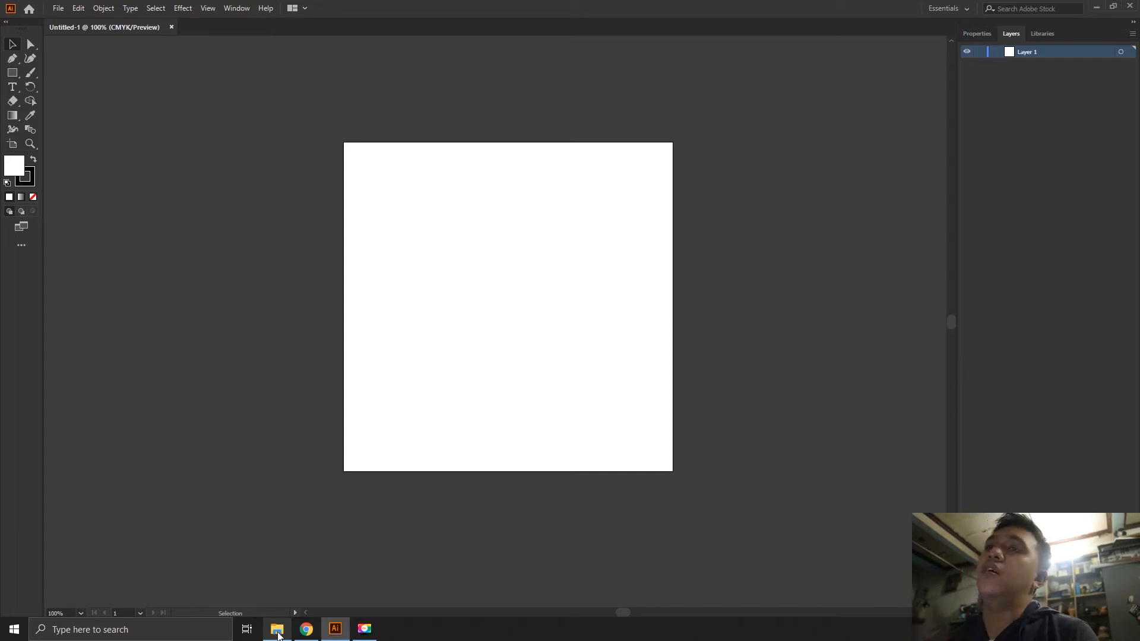
Open the existing drawing belajar ai.ai from the XI MM folder.
{"action": "left_click", "coordinate": [278, 634]}
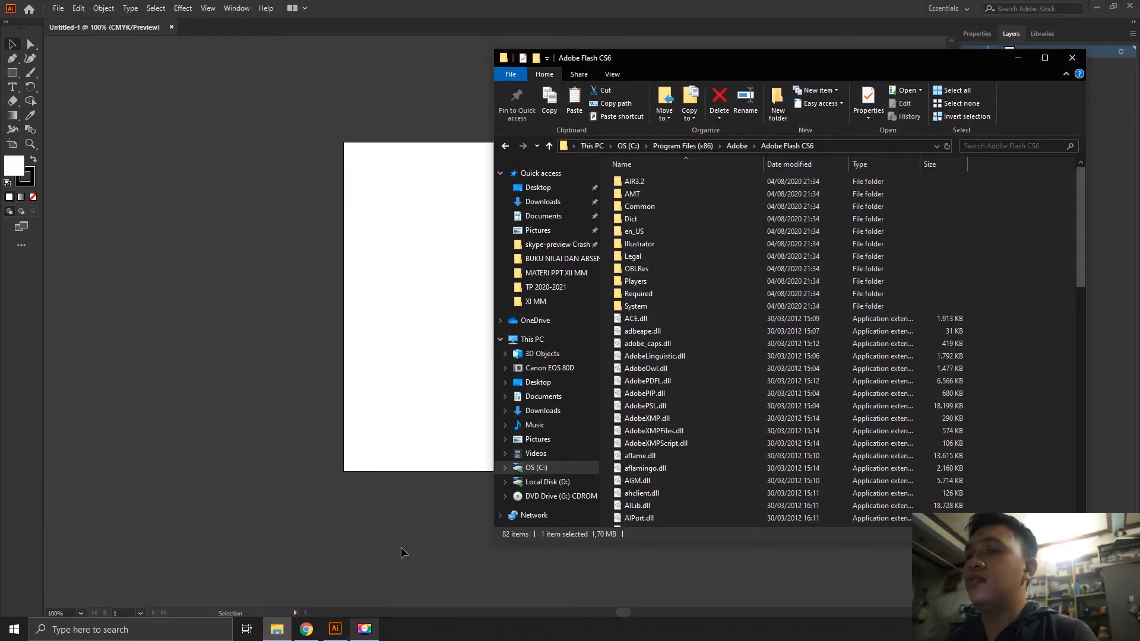
{"action": "left_click", "coordinate": [89, 30]}
{"action": "left_click", "coordinate": [57, 8]}
{"action": "left_click", "coordinate": [80, 48]}
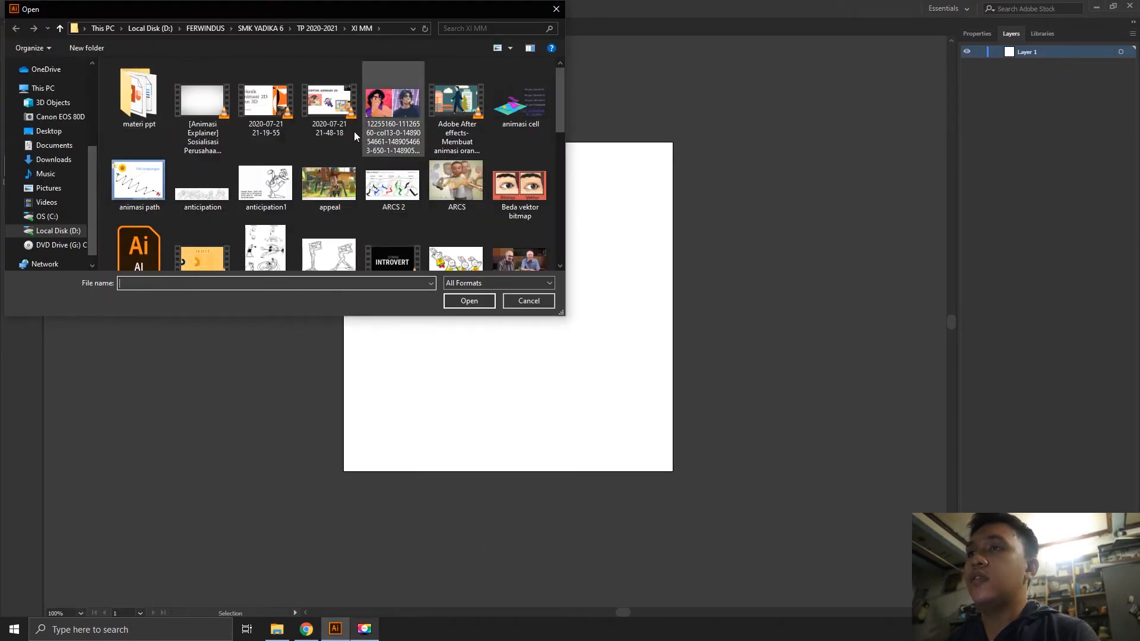
{"action": "double_click", "coordinate": [138, 115]}
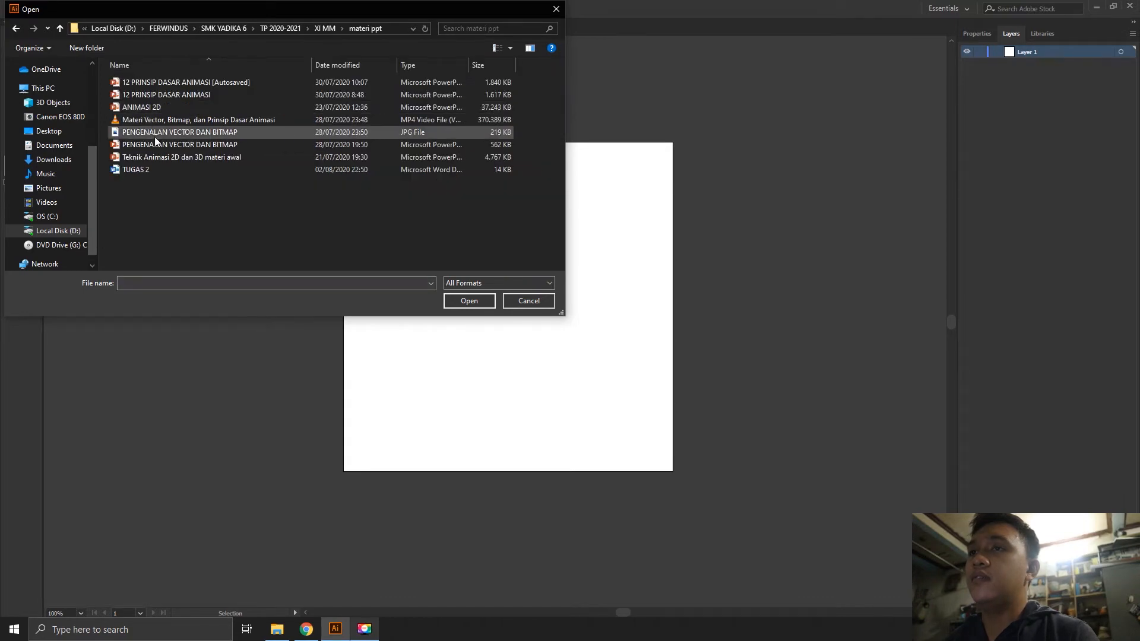
{"action": "left_click", "coordinate": [17, 28]}
{"action": "scroll", "coordinate": [222, 162], "scroll_direction": "down", "scroll_amount": 1}
{"action": "double_click", "coordinate": [152, 197]}
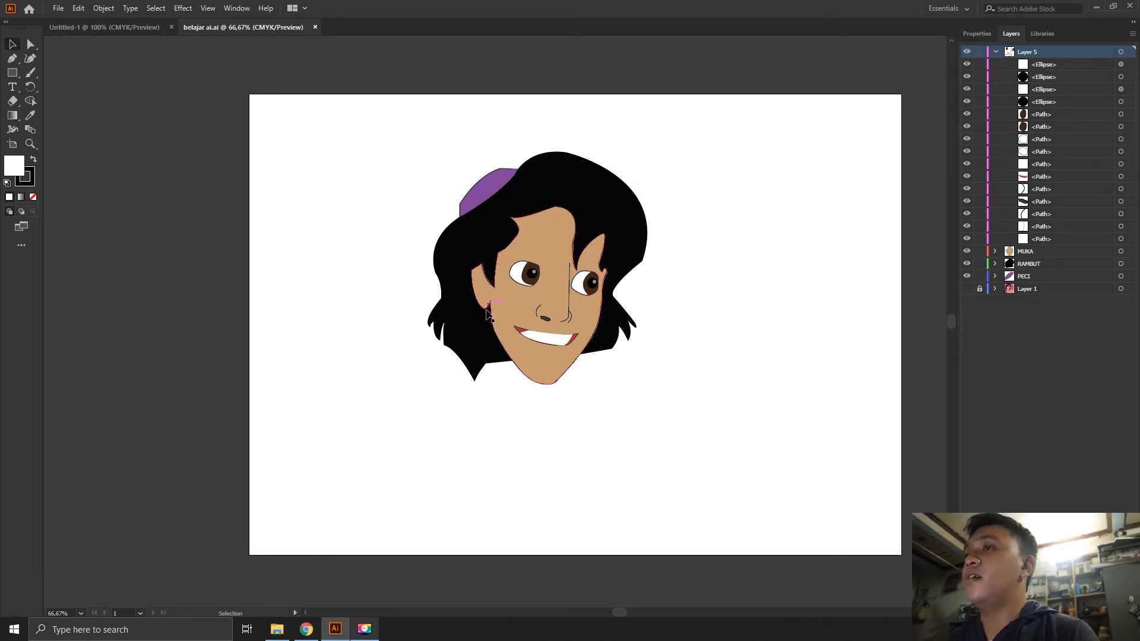
Select the whole character head, enlarge it to nearly the artboard's height, center it on the artboard and deselect it.
{"action": "left_click_drag", "start_coordinate": [392, 130], "coordinate": [726, 571]}
{"action": "left_click_drag", "start_coordinate": [648, 385], "coordinate": [804, 538]}
{"action": "left_click_drag", "start_coordinate": [649, 321], "coordinate": [616, 295]}
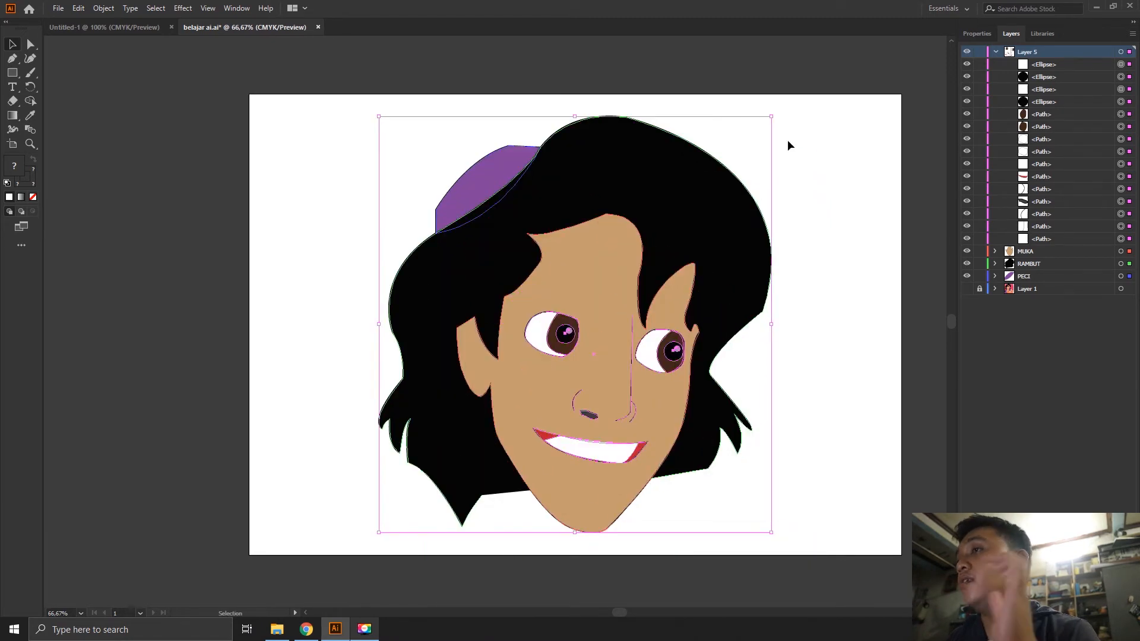
{"action": "left_click", "coordinate": [831, 144]}
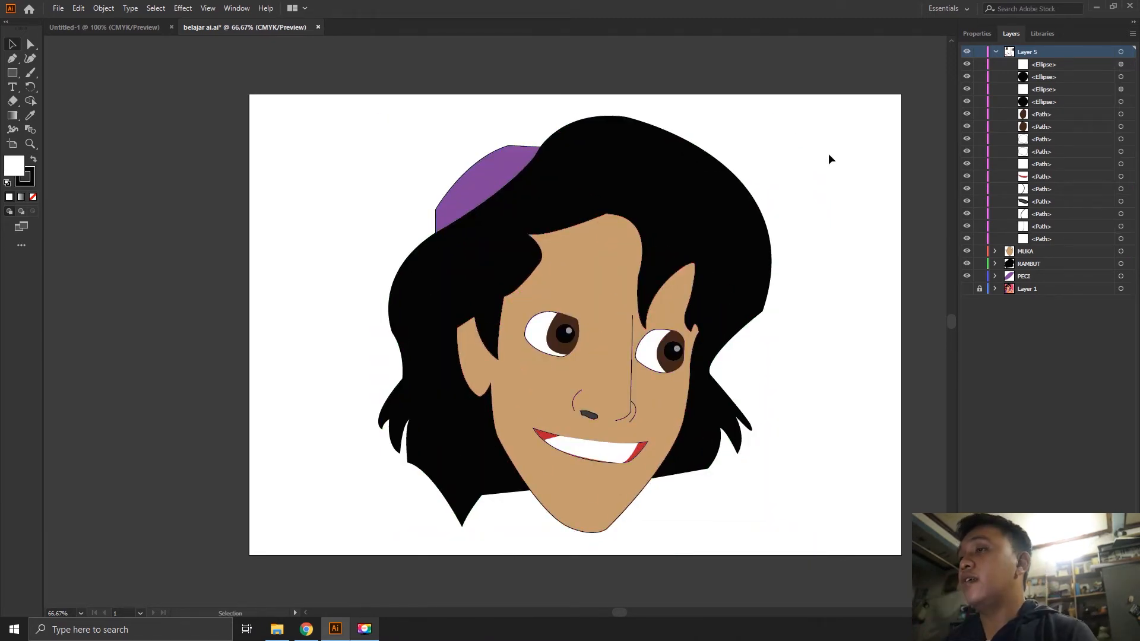
Collapse Layer 5, hide the PECI, RAMBUT, MUKA and Layer 5 layers, and show the reference image on Layer 1.
{"action": "left_click", "coordinate": [995, 51]}
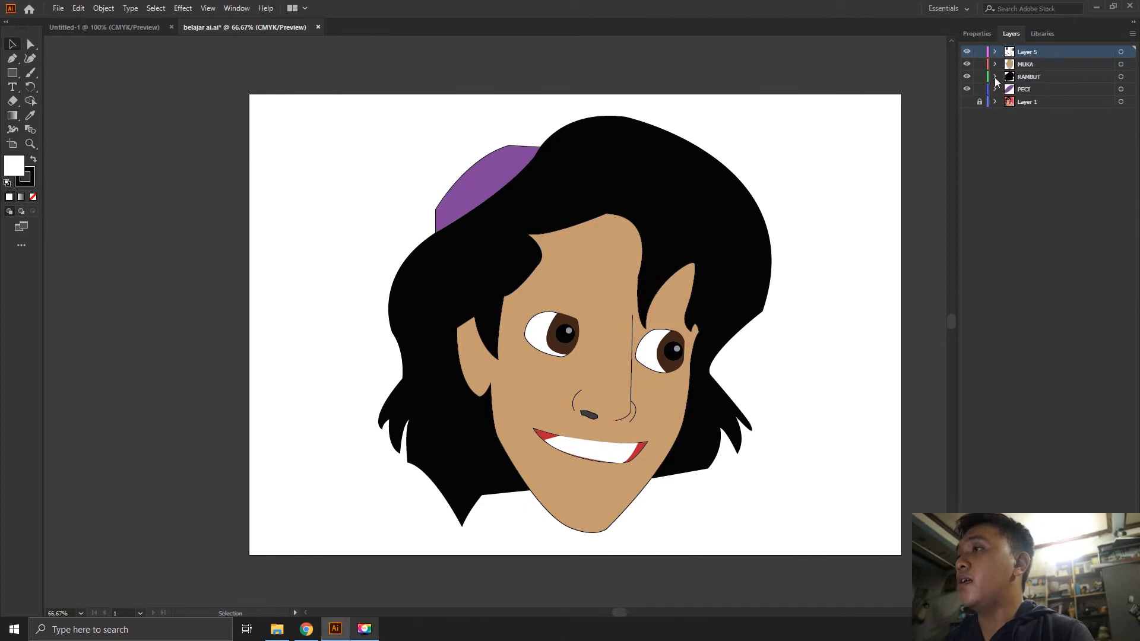
{"action": "left_click", "coordinate": [967, 90]}
{"action": "left_click", "coordinate": [967, 78]}
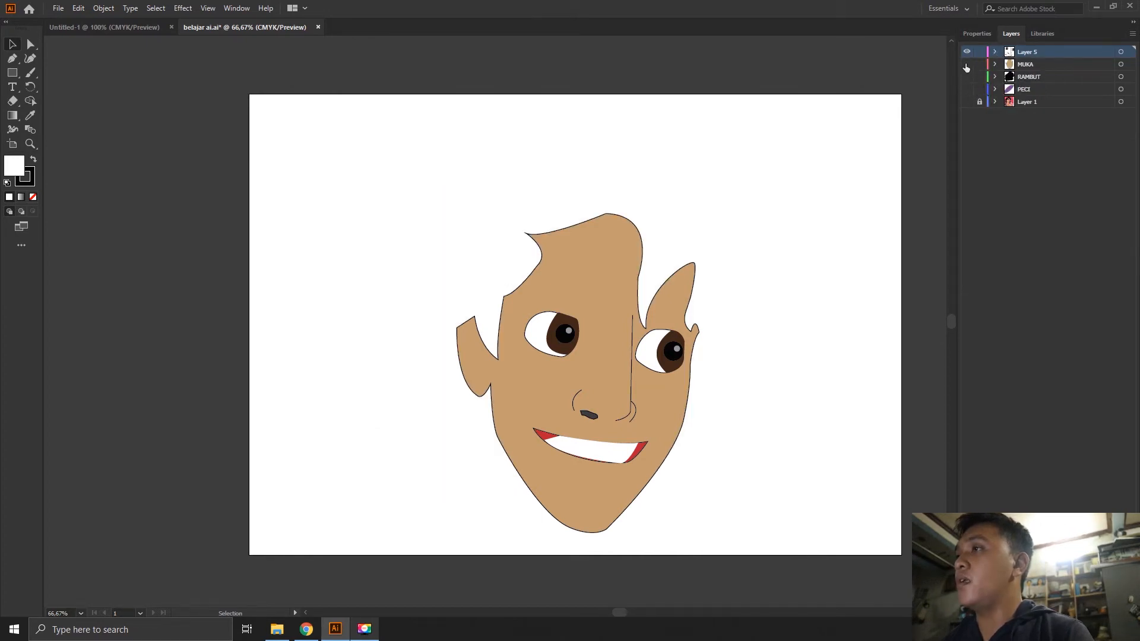
{"action": "left_click", "coordinate": [967, 64]}
{"action": "left_click", "coordinate": [967, 51]}
{"action": "left_click", "coordinate": [967, 101]}
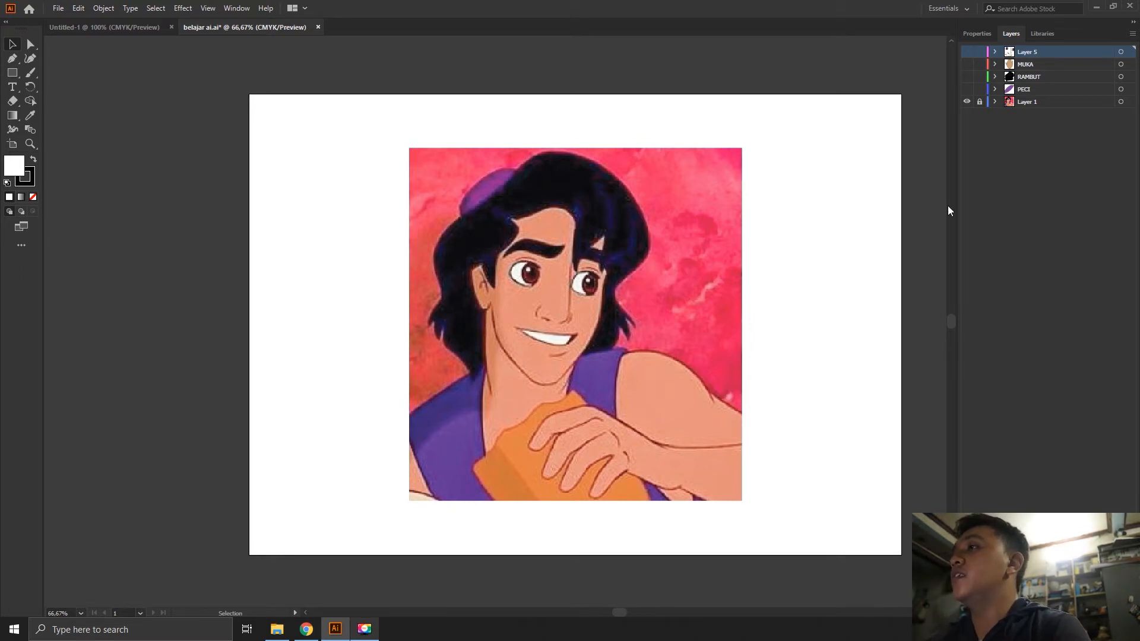
Show the PECI, RAMBUT, MUKA and Layer 5 layers one by one over the locked reference image.
{"action": "left_click", "coordinate": [979, 102]}
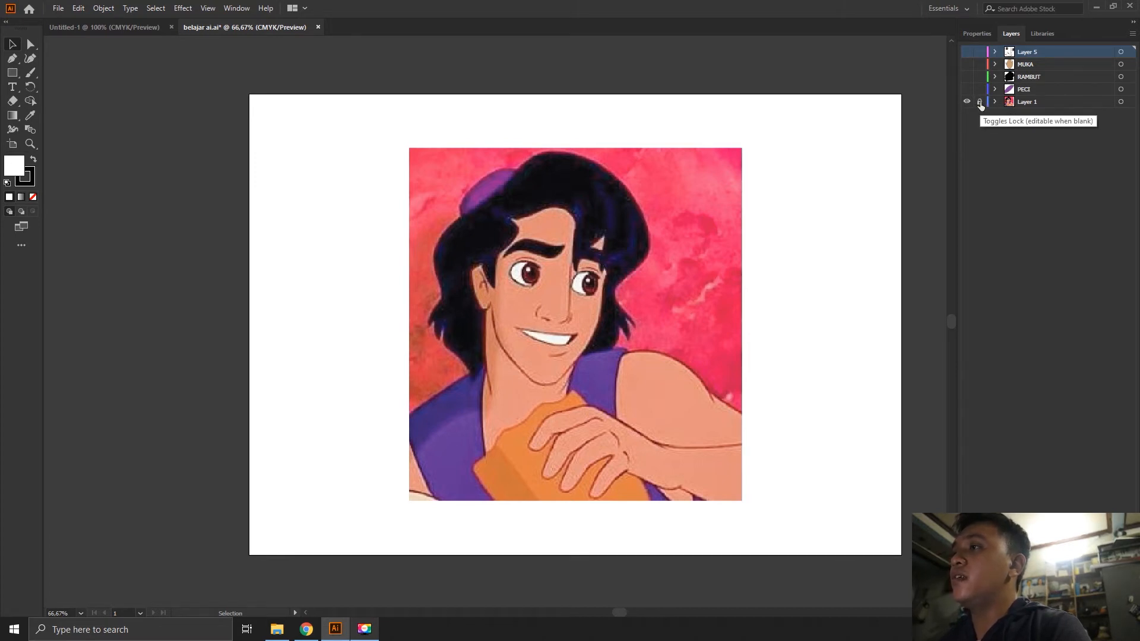
{"action": "left_click", "coordinate": [1025, 91]}
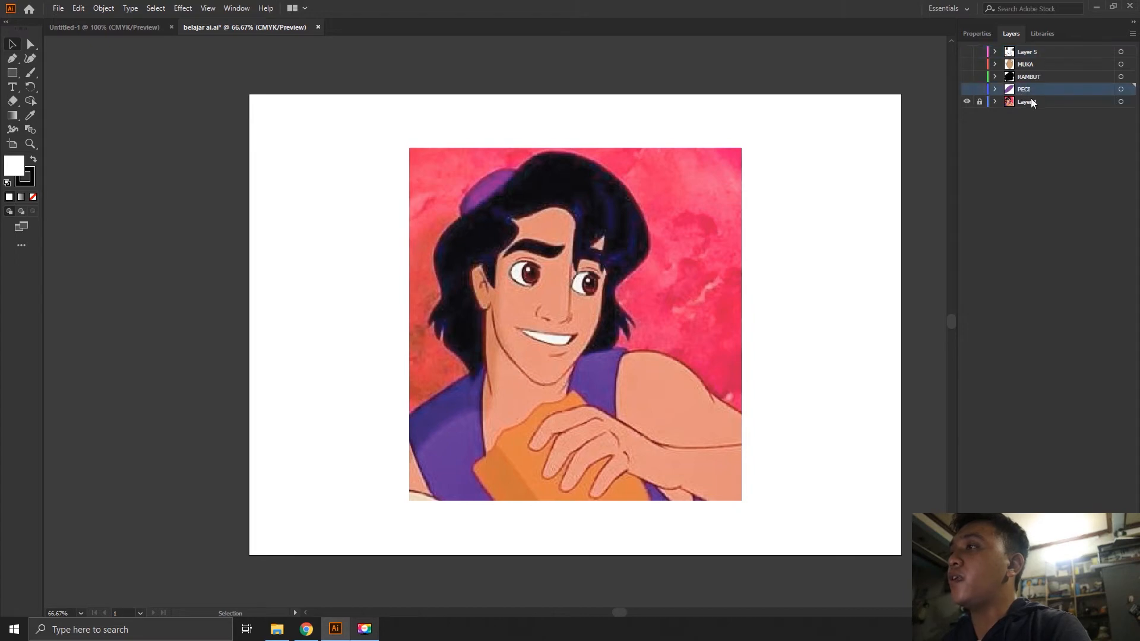
{"action": "left_click", "coordinate": [1031, 52]}
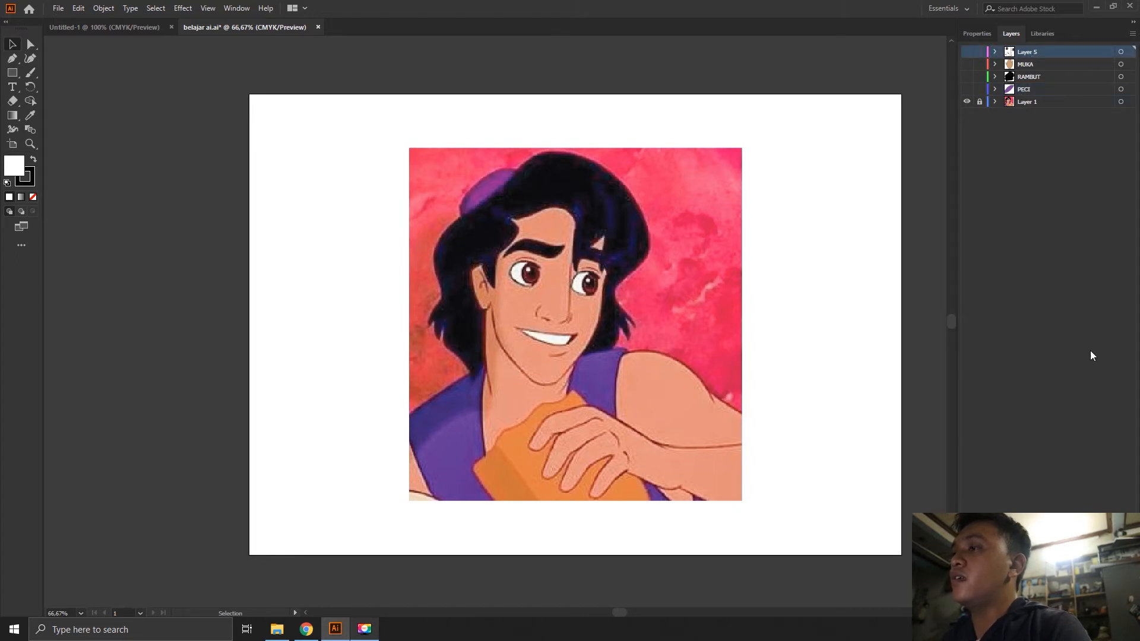
{"action": "left_click", "coordinate": [1031, 91]}
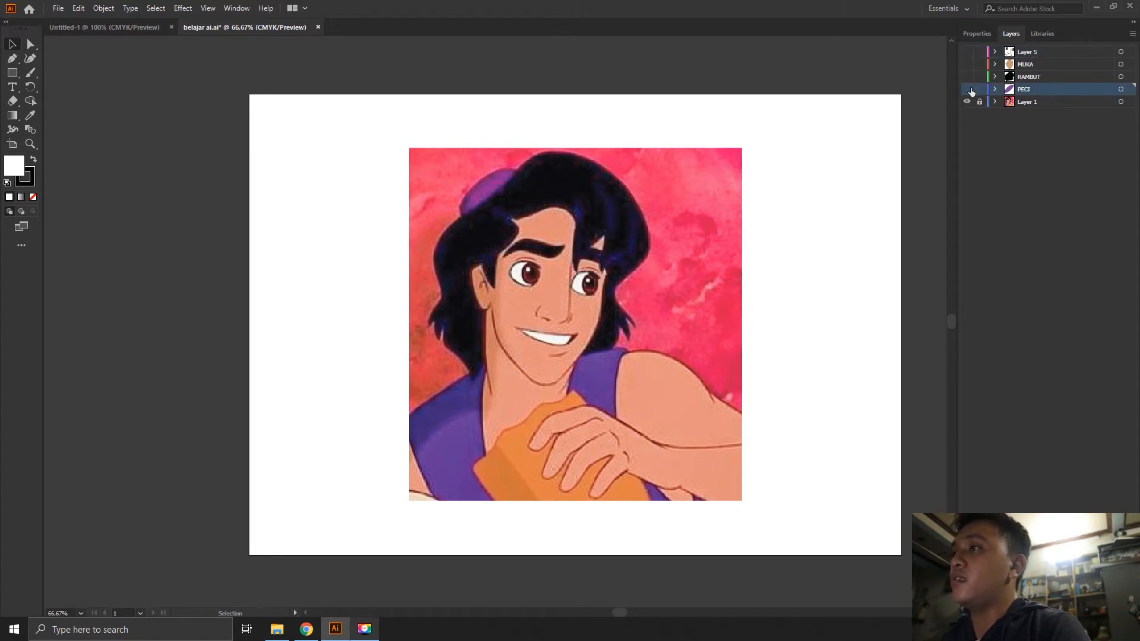
{"action": "left_click", "coordinate": [967, 89]}
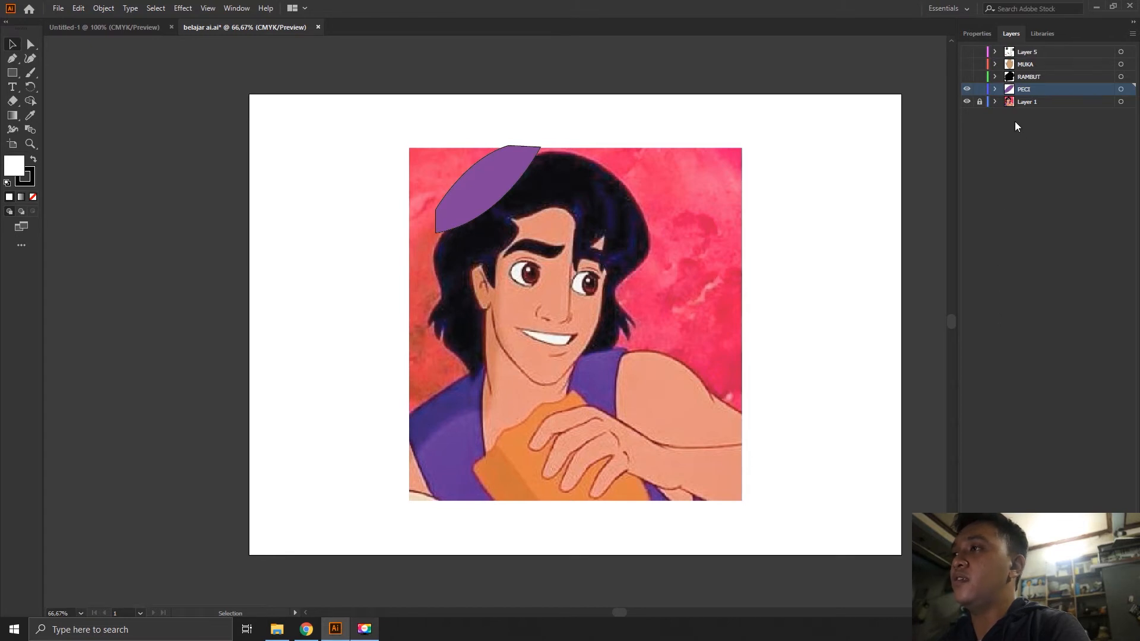
{"action": "left_click", "coordinate": [967, 77]}
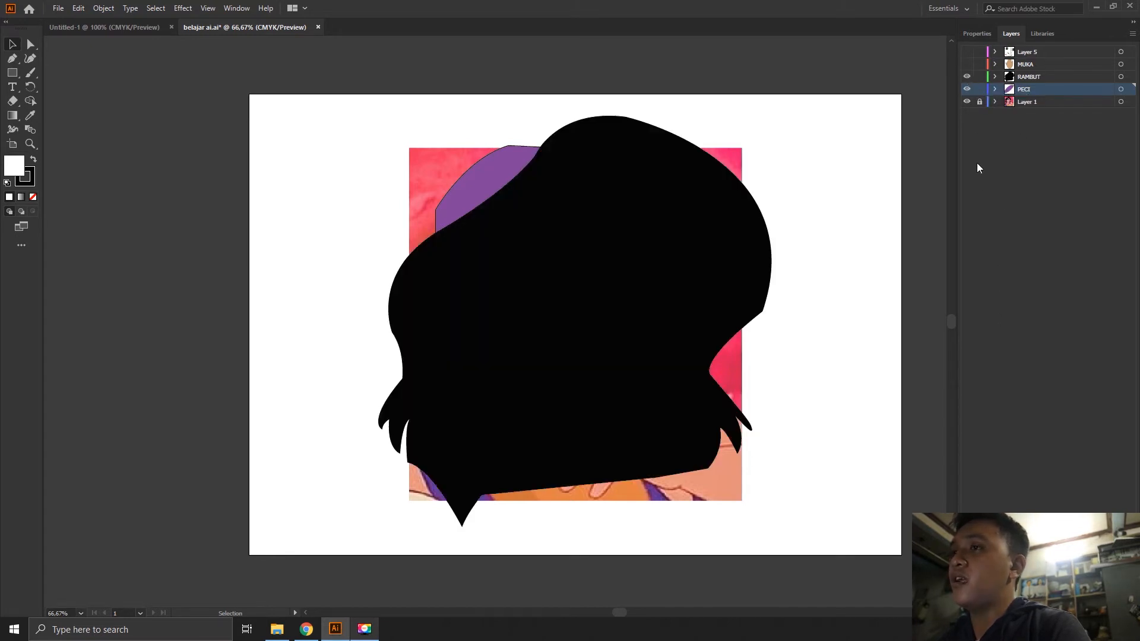
{"action": "left_click", "coordinate": [966, 65]}
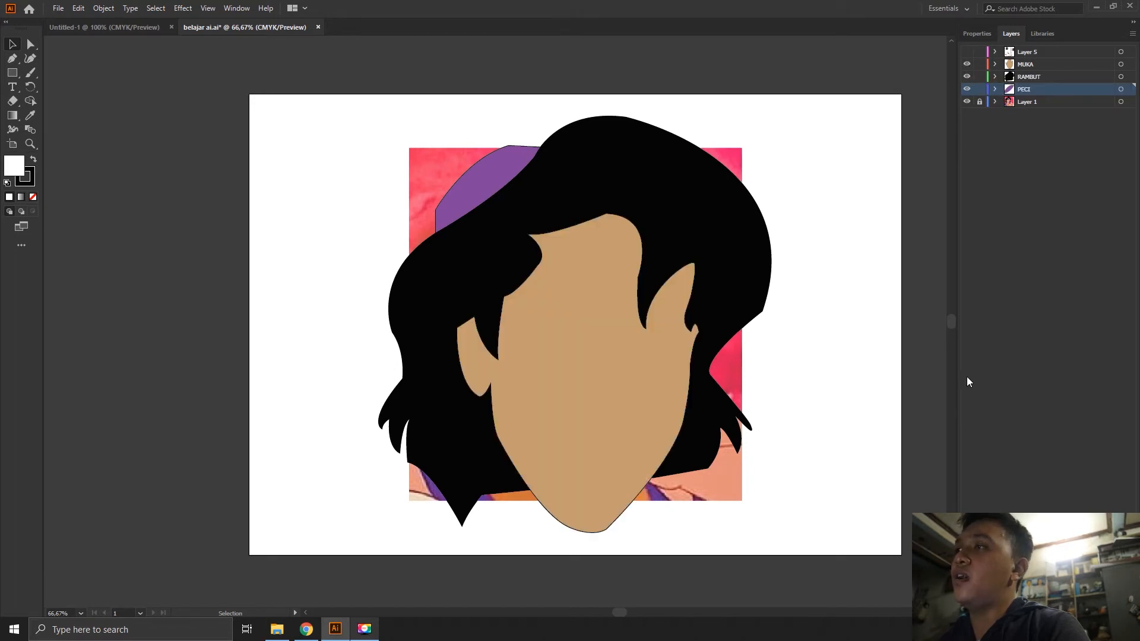
{"action": "left_click", "coordinate": [967, 51]}
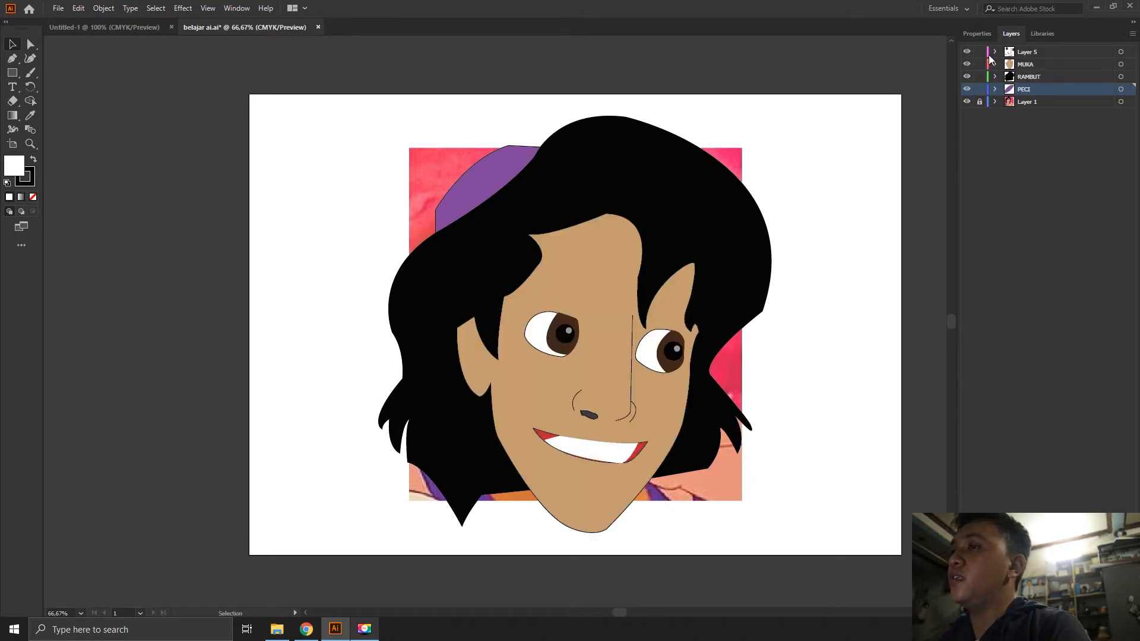
Rename Layer 5 as ISI MUKA.
{"action": "double_click", "coordinate": [1028, 55]}
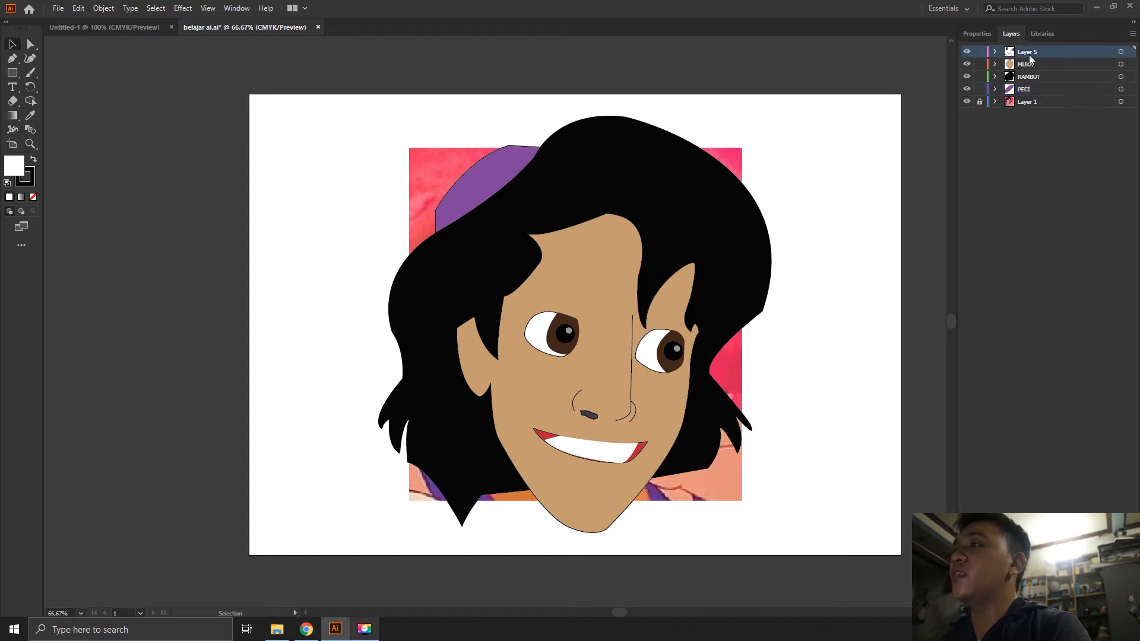
{"action": "type", "text": "ISI MUKA"}
{"action": "key", "text": "Return"}
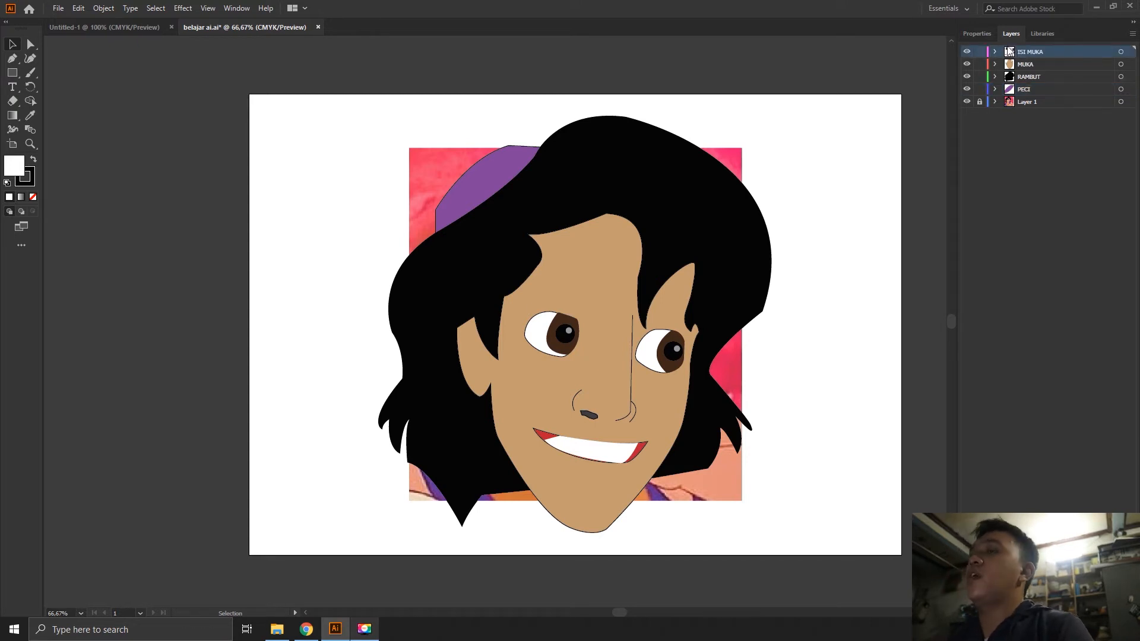
Hide the ISI MUKA, MUKA, RAMBUT and PECI layers, and add a new top layer with the Pen tool active.
{"action": "left_click", "coordinate": [966, 52]}
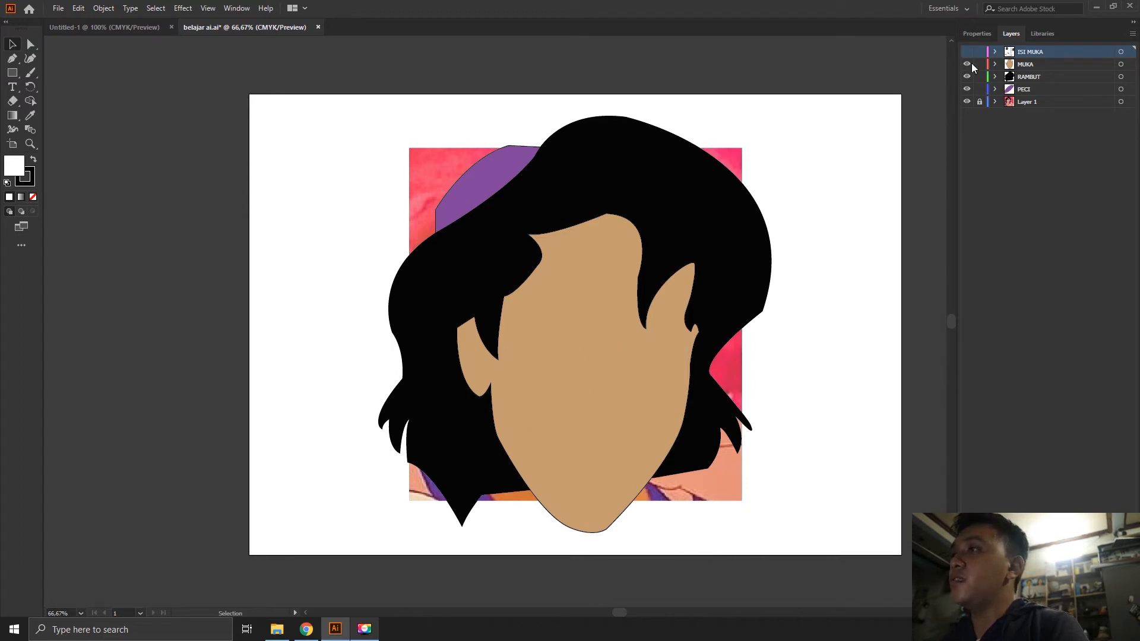
{"action": "left_click_drag", "start_coordinate": [967, 64], "coordinate": [967, 89]}
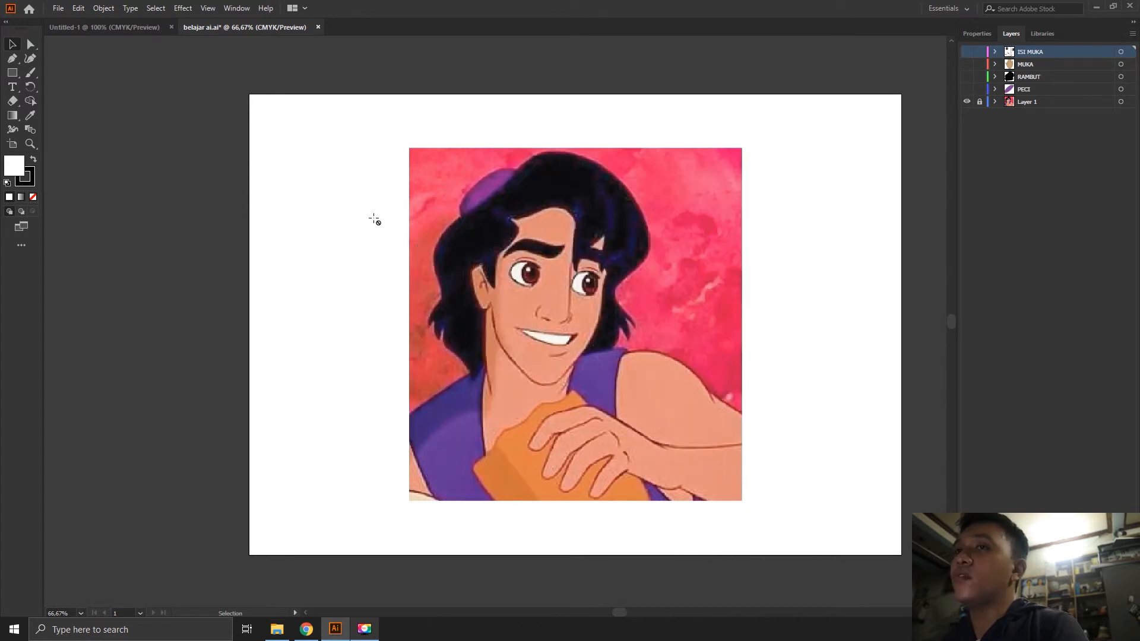
{"action": "left_click", "coordinate": [13, 58]}
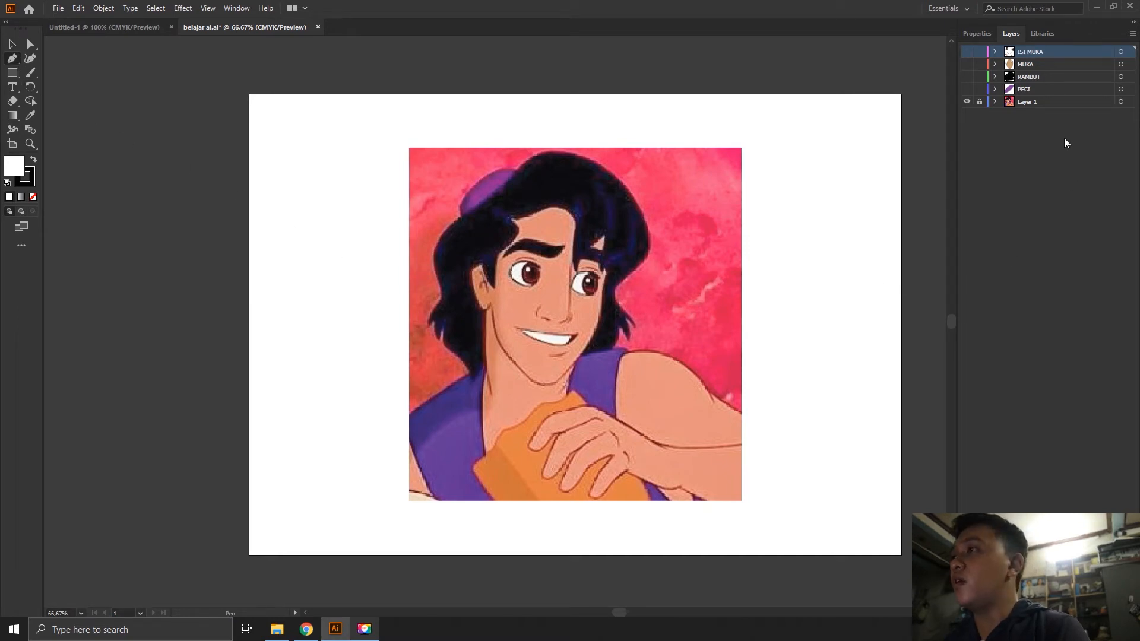
{"action": "left_click", "coordinate": [1115, 612]}
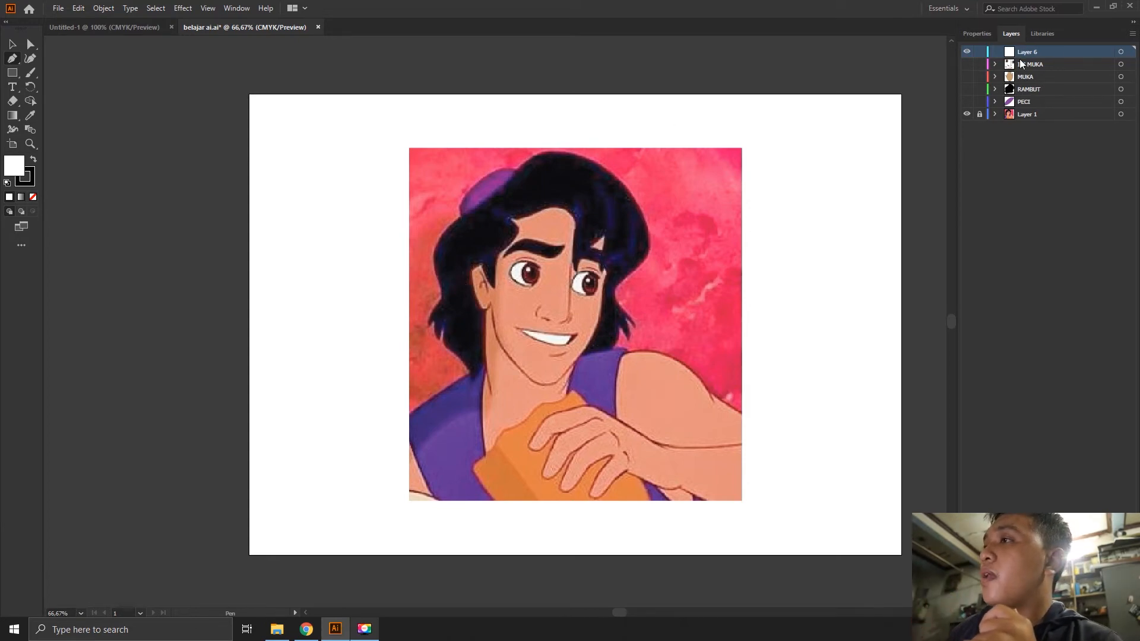
Make the PECI, RAMBUT, MUKA and ISI MUKA layers visible in turn and expand ISI MUKA to list its objects.
{"action": "left_click", "coordinate": [1032, 104]}
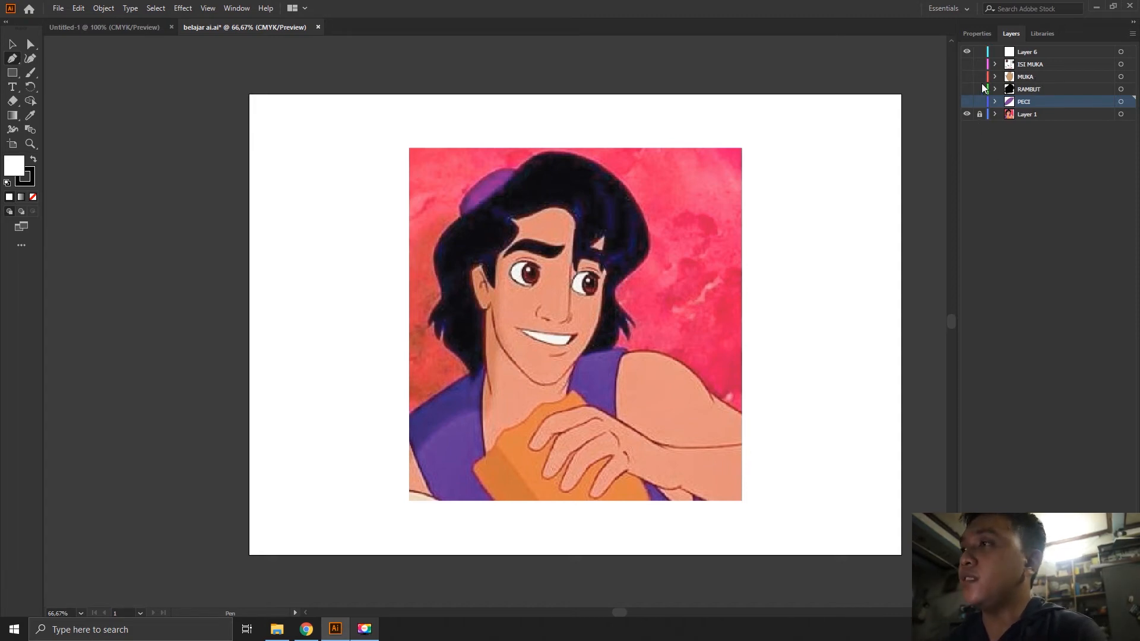
{"action": "left_click", "coordinate": [967, 101]}
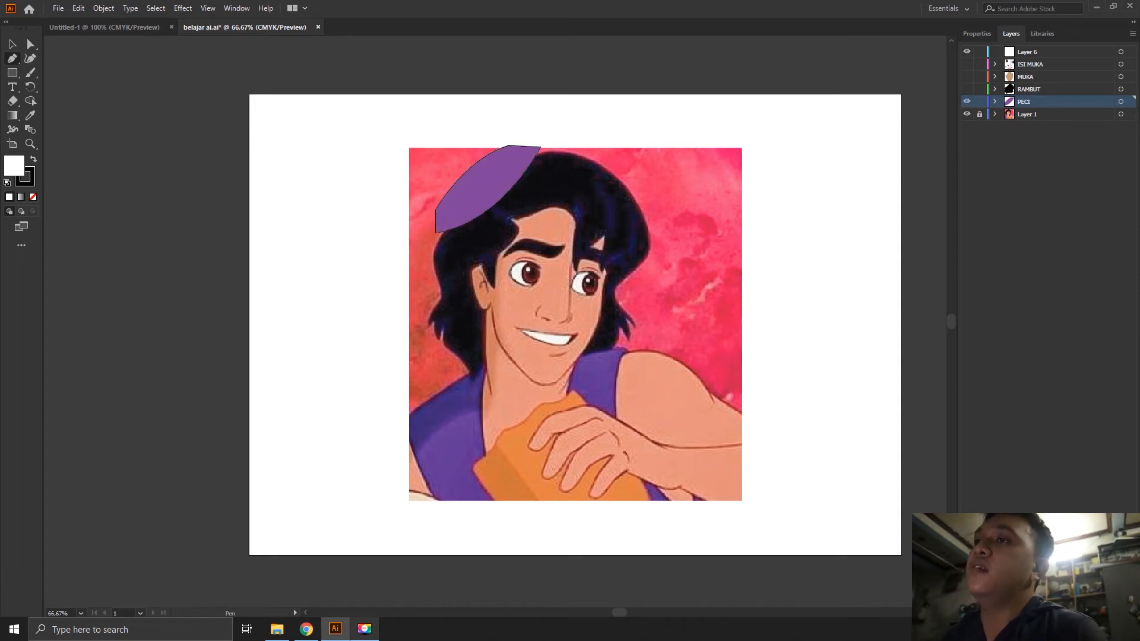
{"action": "left_click", "coordinate": [967, 89]}
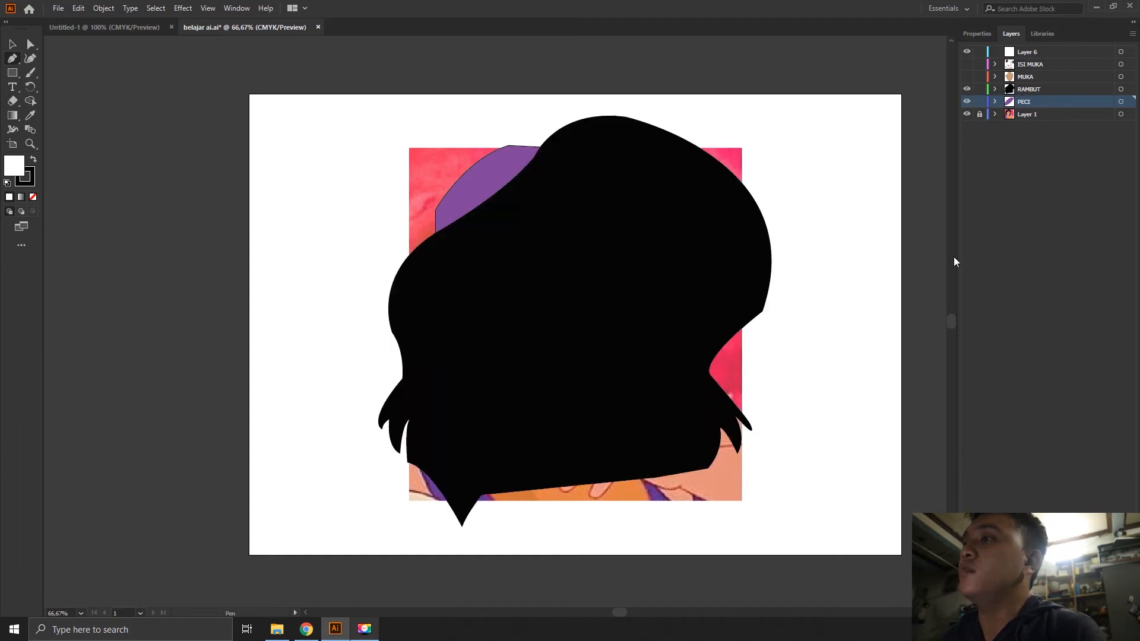
{"action": "left_click", "coordinate": [967, 77]}
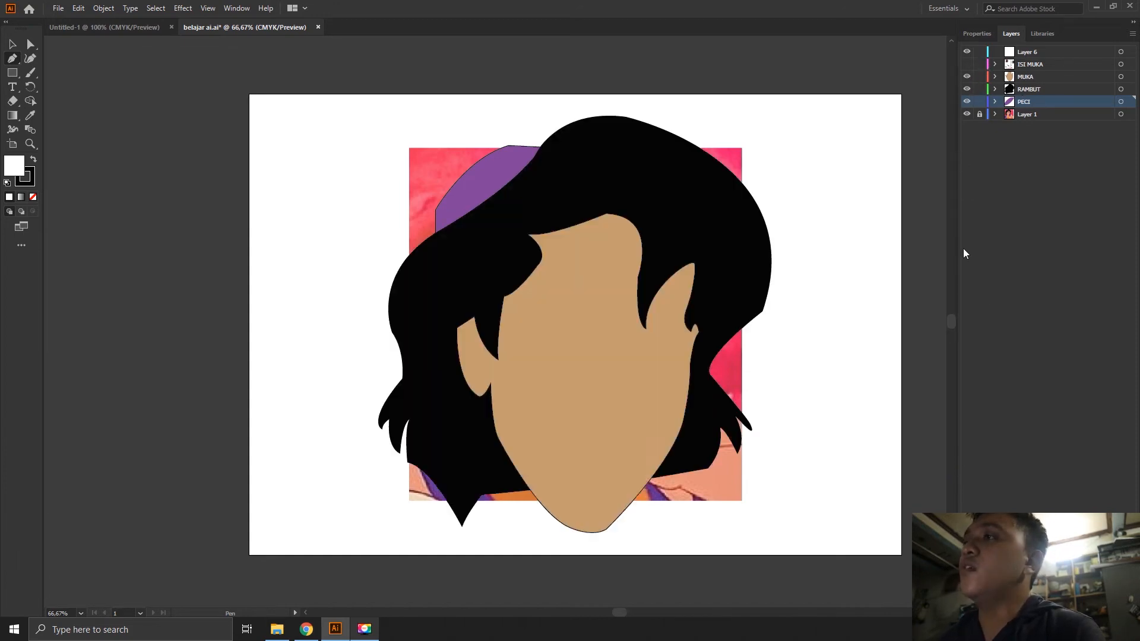
{"action": "left_click", "coordinate": [967, 65]}
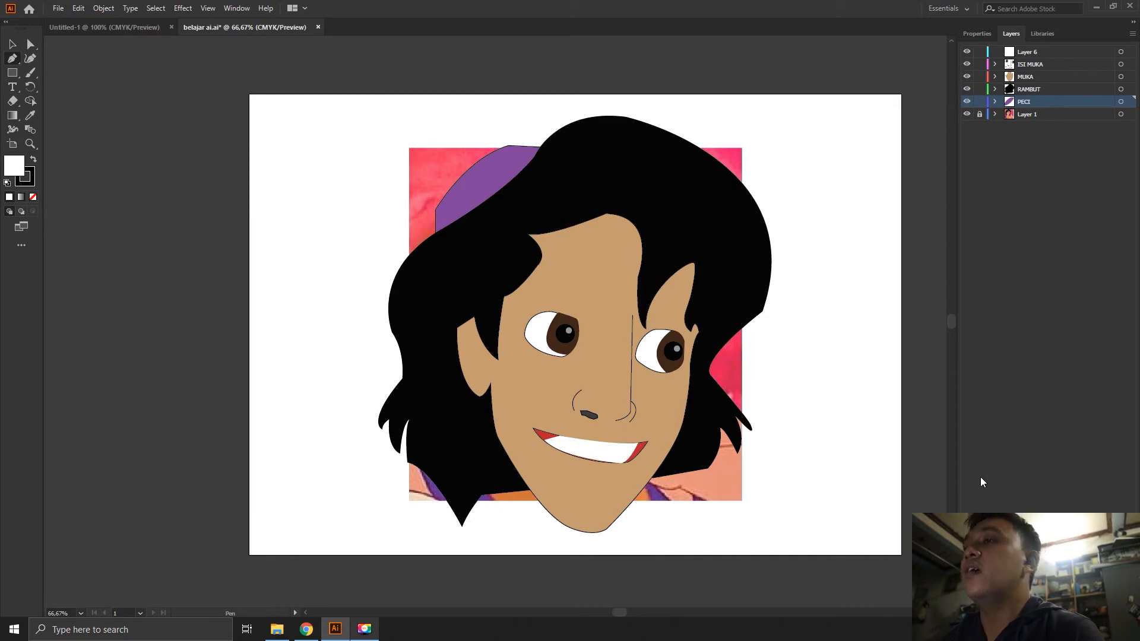
{"action": "left_click", "coordinate": [994, 64]}
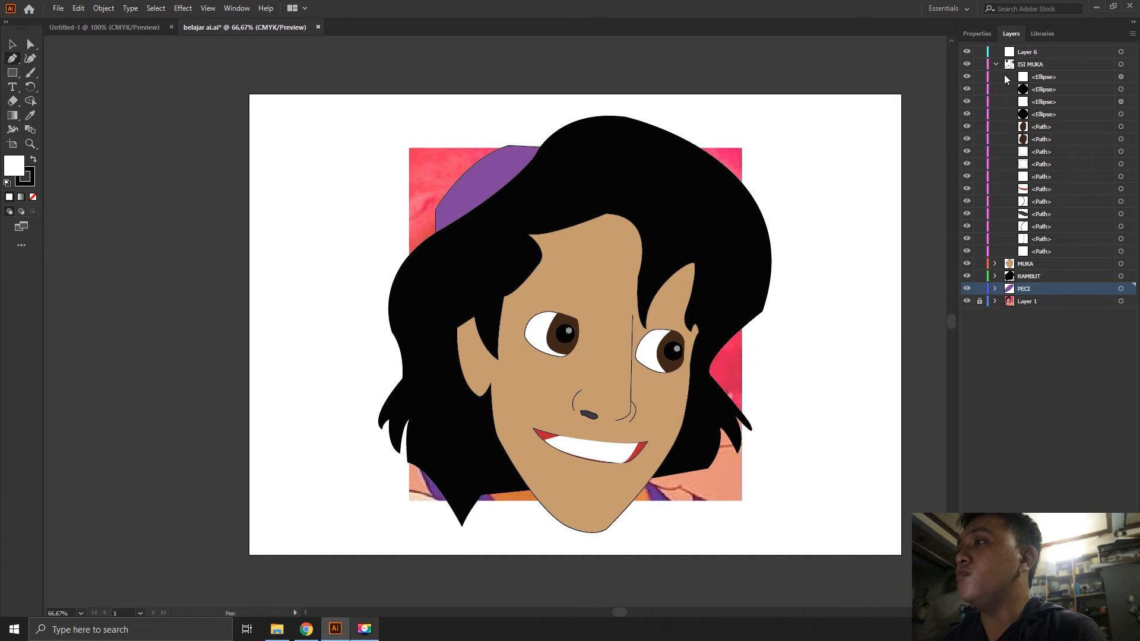
Collapse ISI MUKA, hide the ISI MUKA, MUKA, RAMBUT and PECI layers, and make Layer 6 active over the reference image.
{"action": "left_click", "coordinate": [996, 64]}
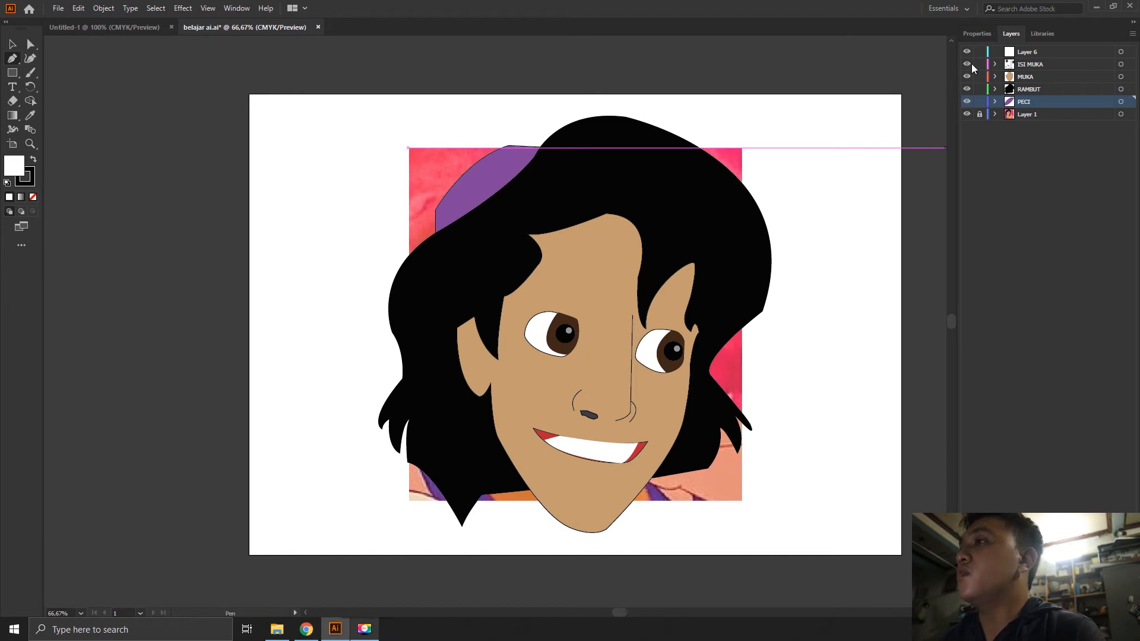
{"action": "left_click_drag", "start_coordinate": [968, 64], "coordinate": [967, 101]}
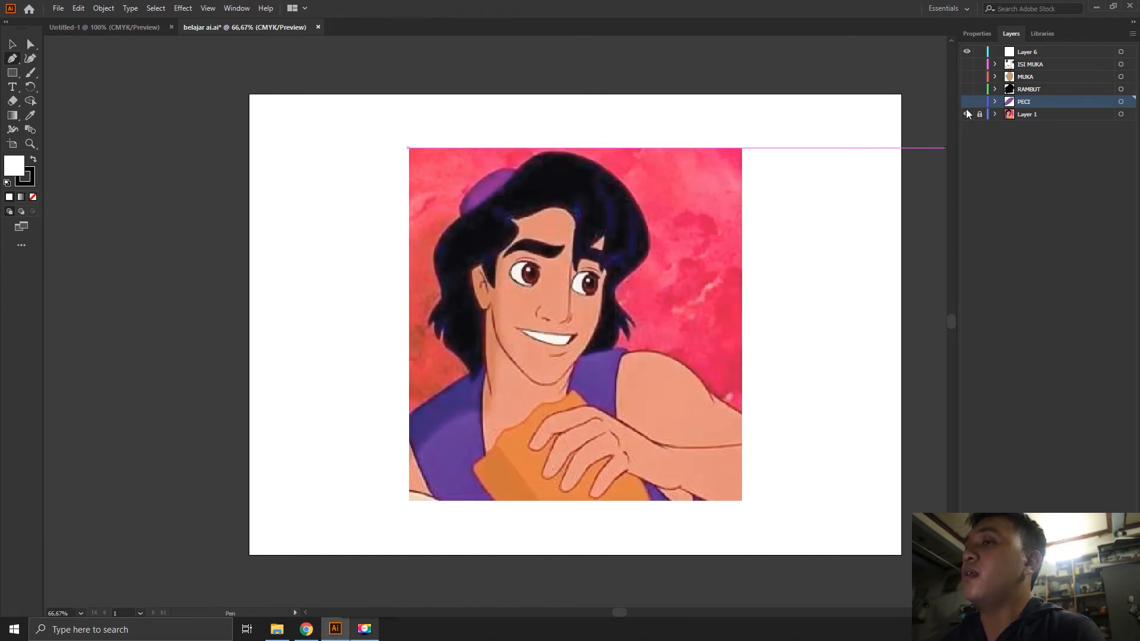
{"action": "left_click", "coordinate": [1031, 52]}
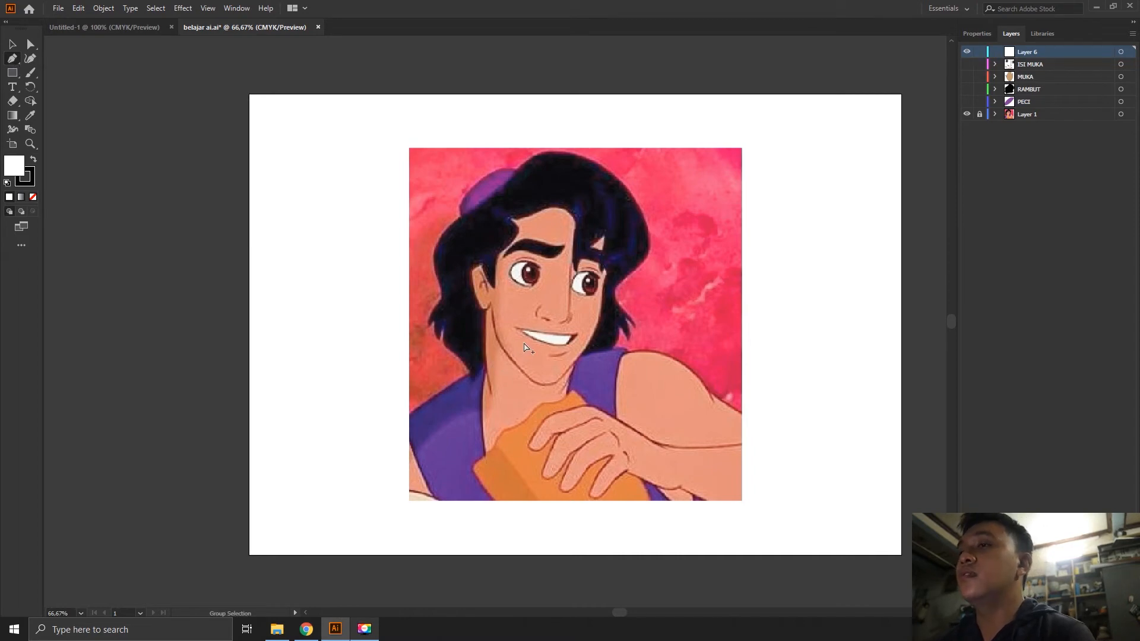
{"action": "scroll", "coordinate": [469, 392], "scroll_direction": "up", "scroll_amount": 4}
{"action": "scroll", "coordinate": [502, 355], "scroll_direction": "down", "scroll_amount": 4}
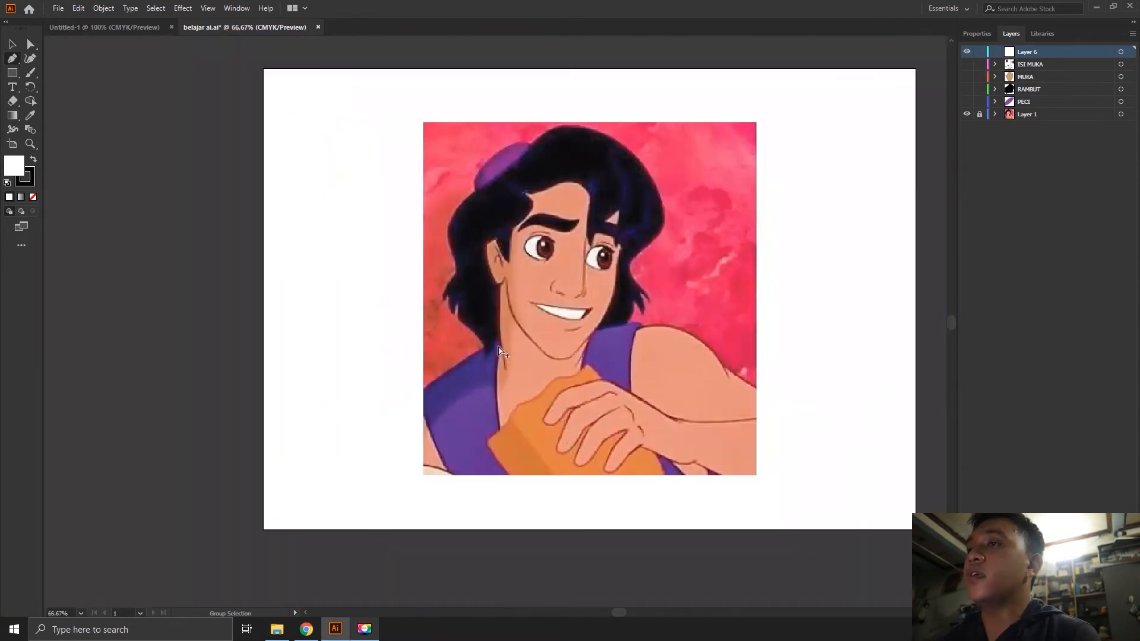
{"action": "scroll", "coordinate": [506, 355], "scroll_direction": "up", "scroll_amount": 2}
{"action": "scroll", "coordinate": [506, 354], "scroll_direction": "down", "scroll_amount": 1}
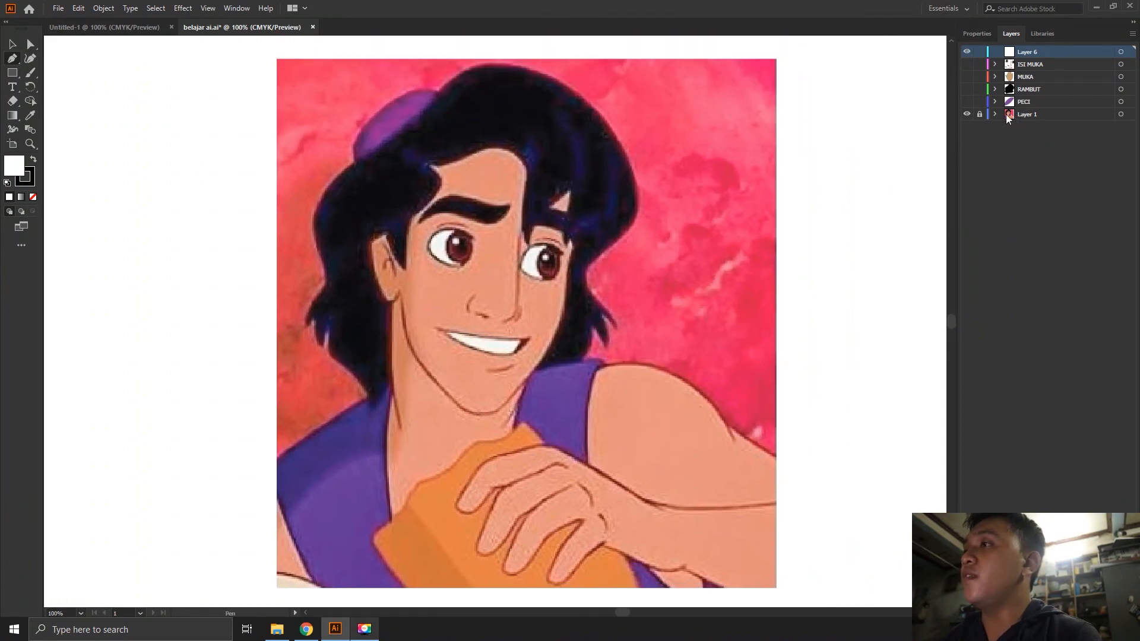
Rename Layer 6 as RAMBUT.
{"action": "left_click", "coordinate": [1009, 114]}
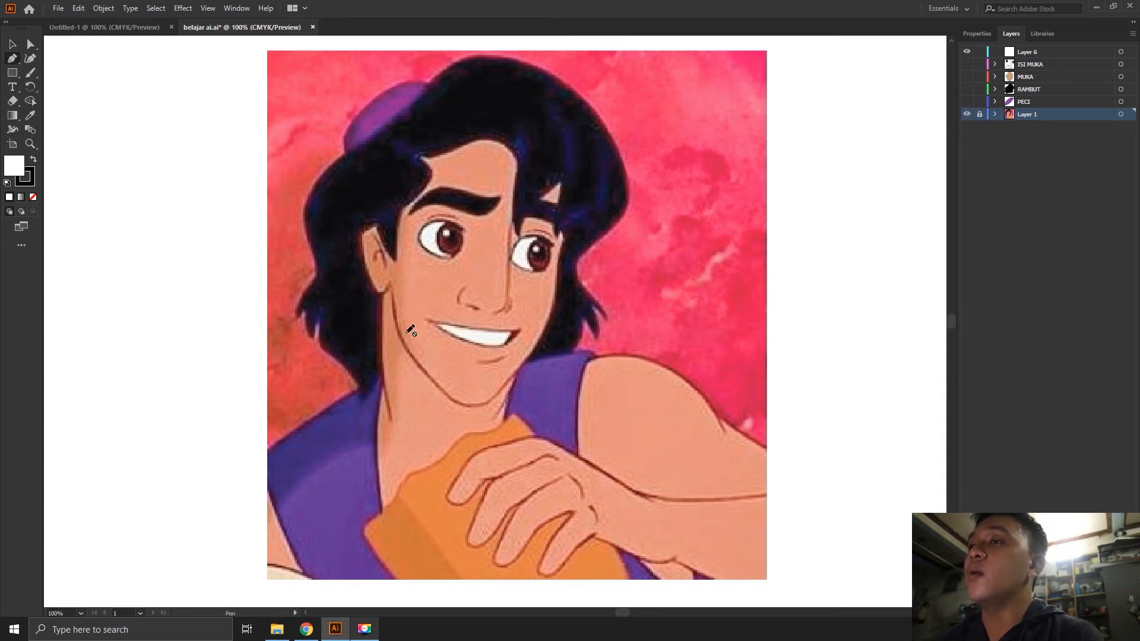
{"action": "left_click", "coordinate": [1036, 54]}
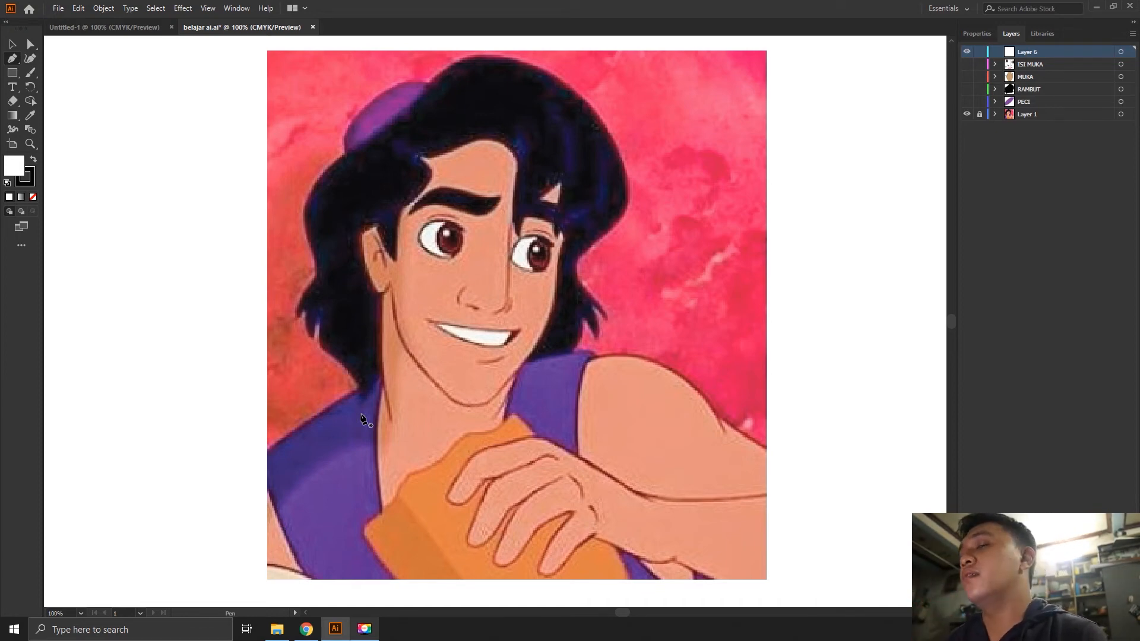
{"action": "scroll", "coordinate": [325, 390], "scroll_direction": "up", "scroll_amount": 1}
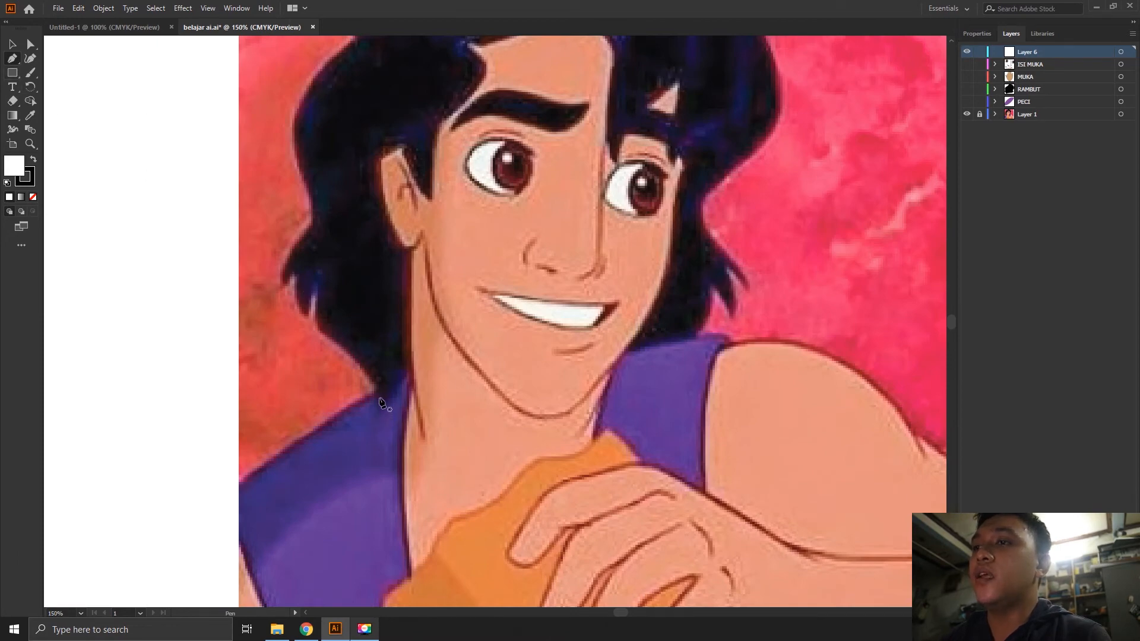
{"action": "double_click", "coordinate": [1035, 52]}
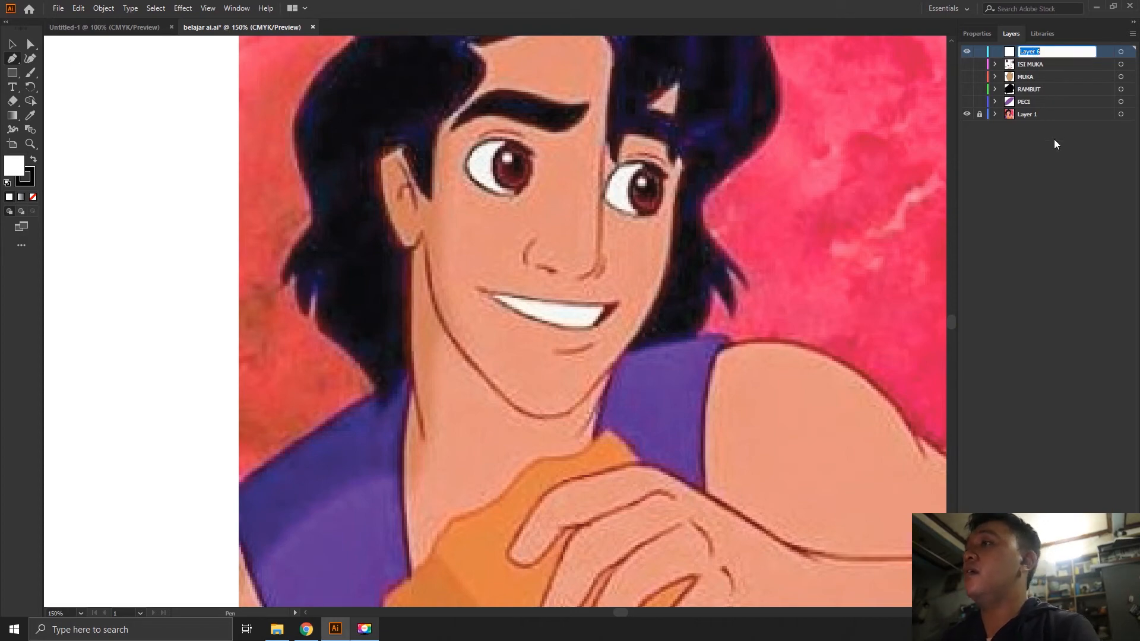
{"action": "type", "text": "RAMBUT"}
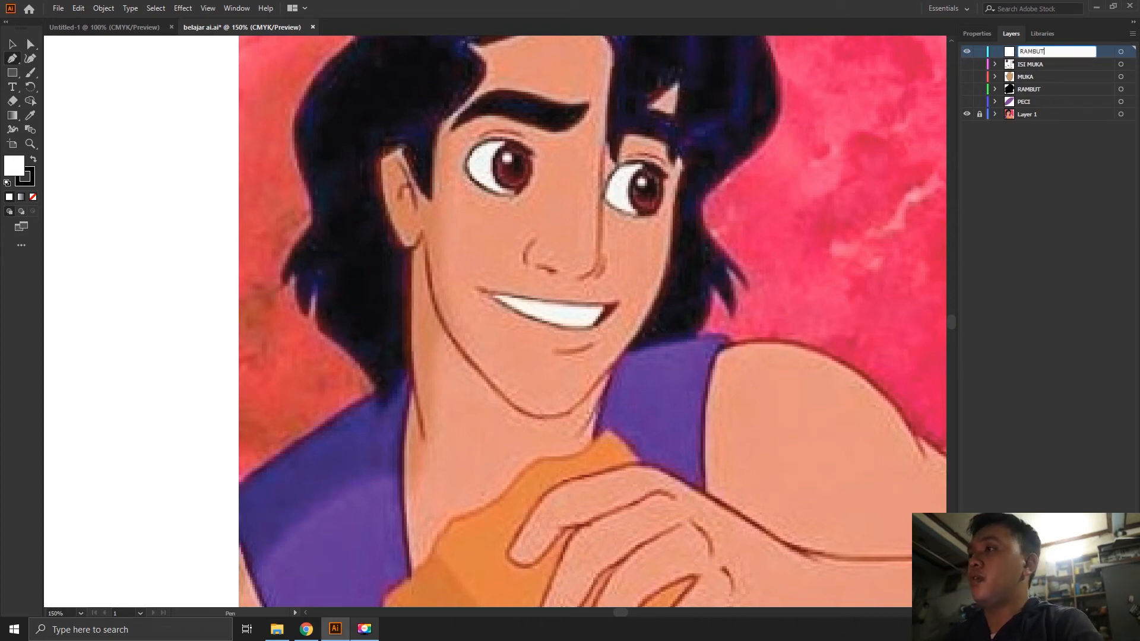
{"action": "key", "text": "Return"}
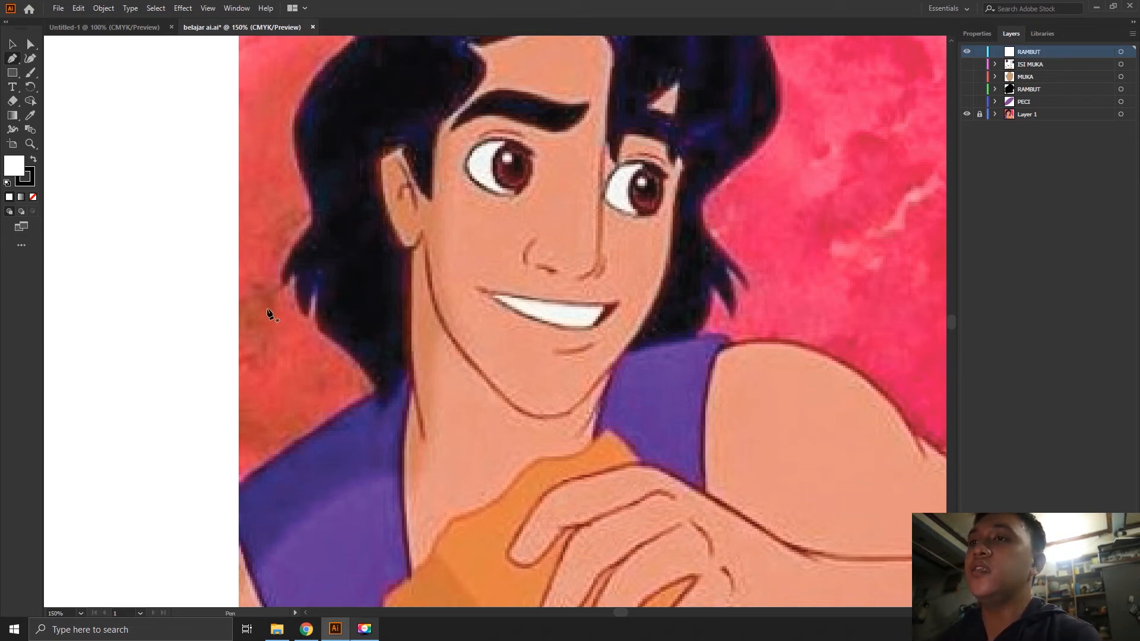
{"action": "left_click", "coordinate": [376, 392]}
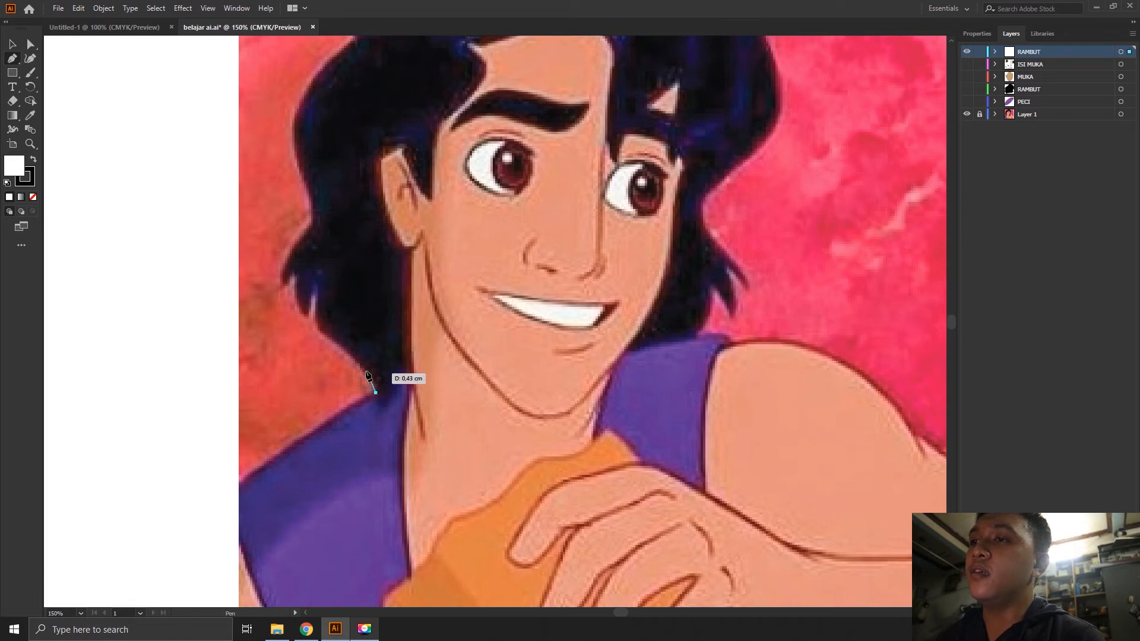
{"action": "left_click", "coordinate": [319, 332]}
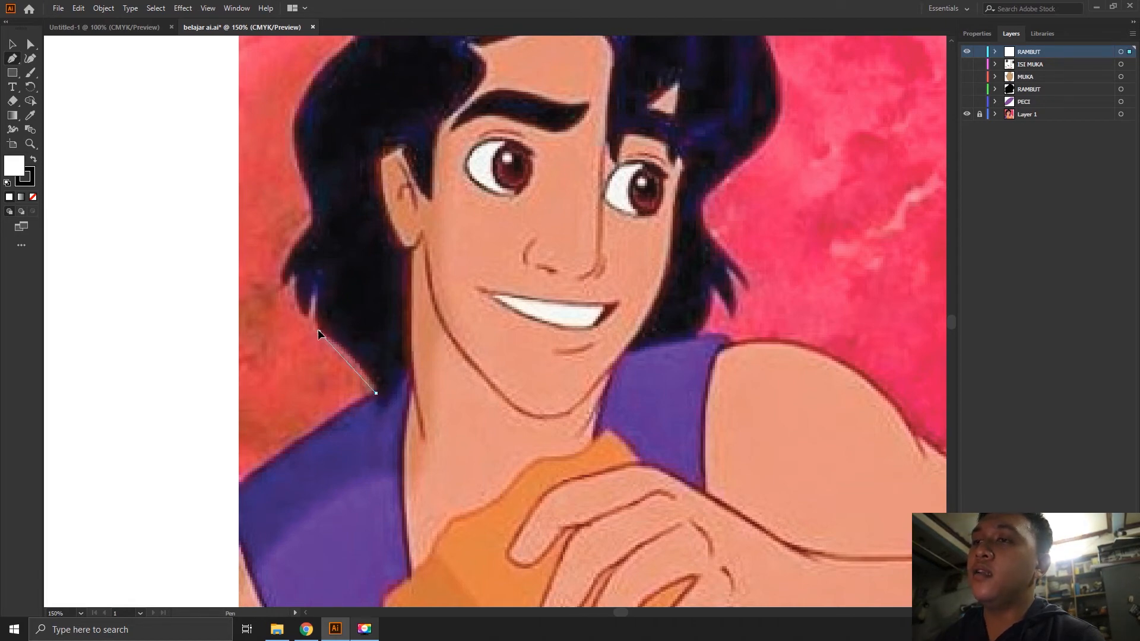
{"action": "left_click_drag", "start_coordinate": [311, 320], "coordinate": [274, 308]}
{"action": "left_click", "coordinate": [319, 331]}
{"action": "key", "text": "ctrl+z"}
{"action": "key", "text": "ctrl+z"}
{"action": "key", "text": "ctrl+z"}
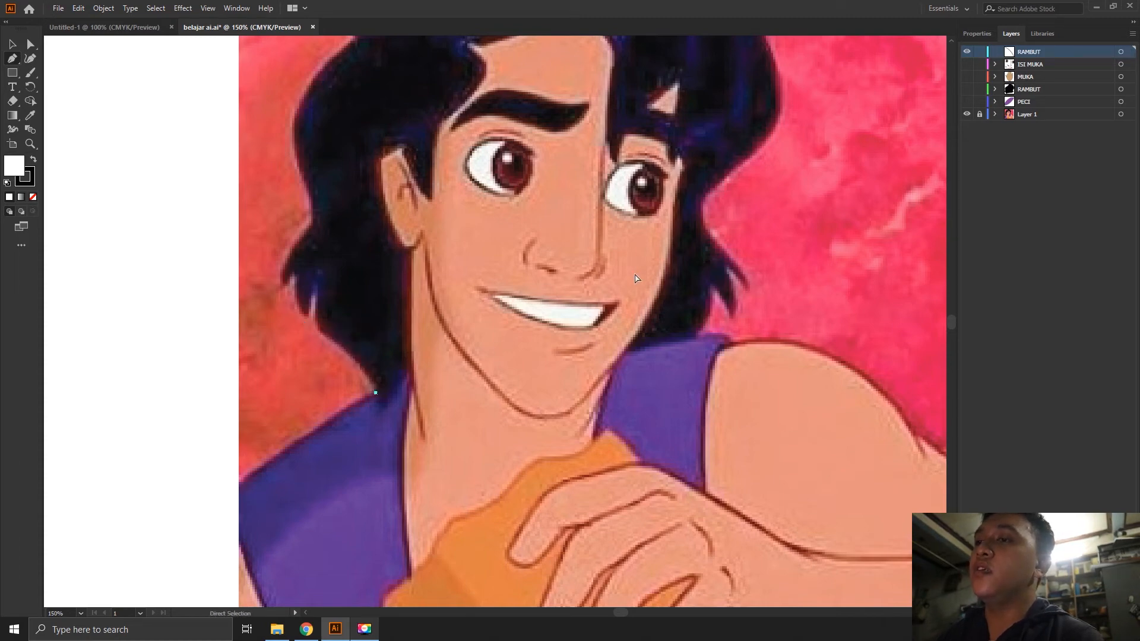
Set the fill color to None for the paths drawn with the Pen tool.
{"action": "left_click", "coordinate": [977, 33]}
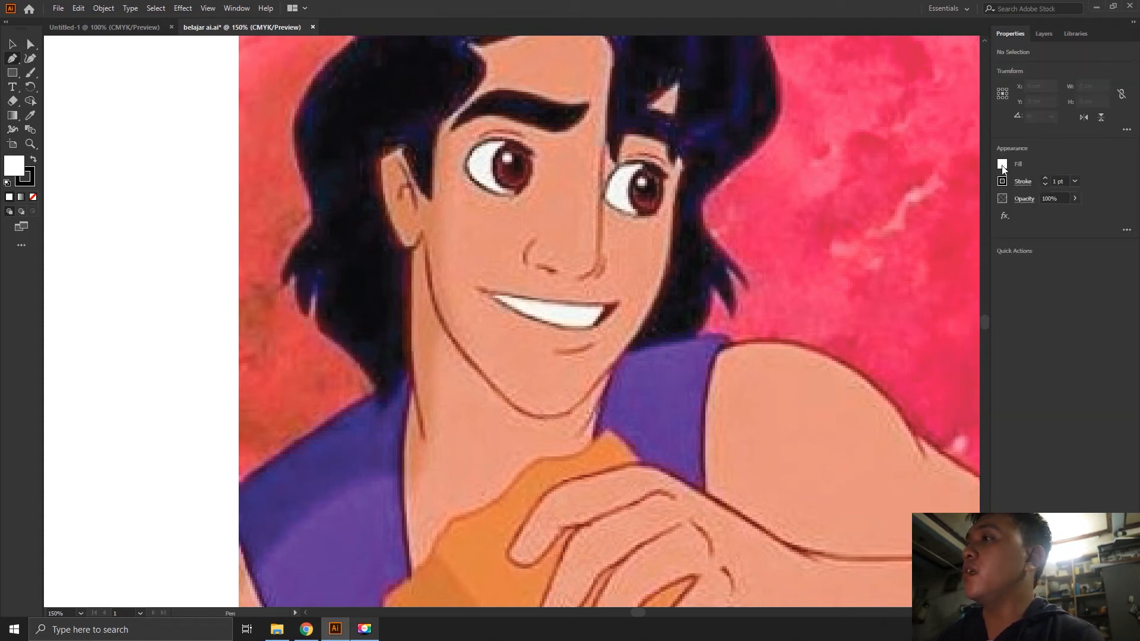
{"action": "left_click", "coordinate": [1003, 166]}
{"action": "left_click", "coordinate": [873, 207]}
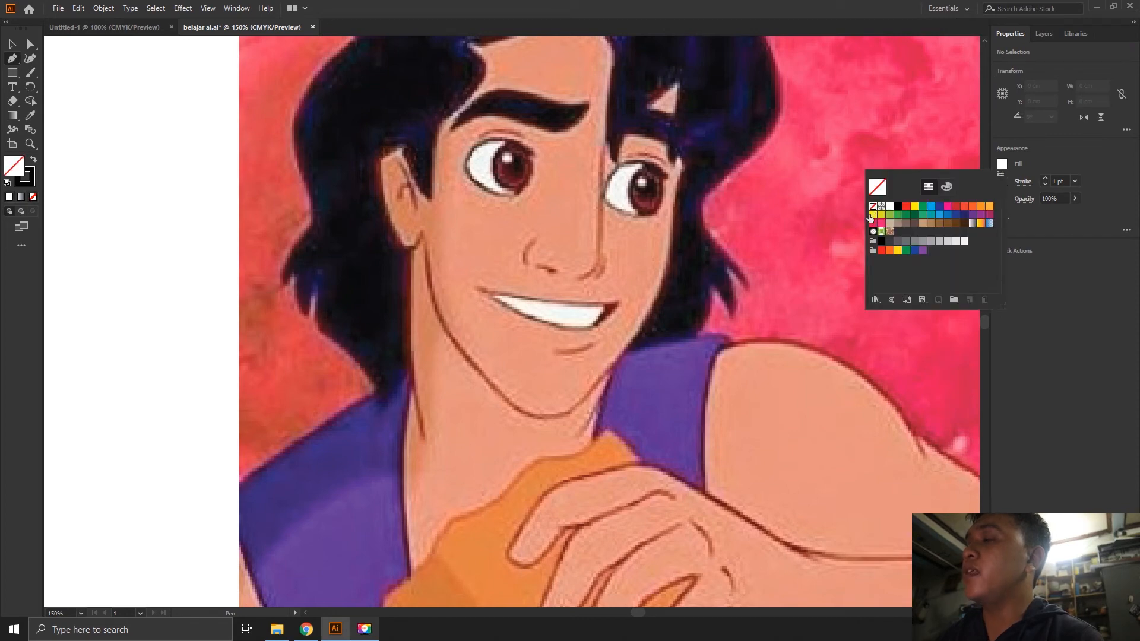
{"action": "left_click", "coordinate": [1003, 165]}
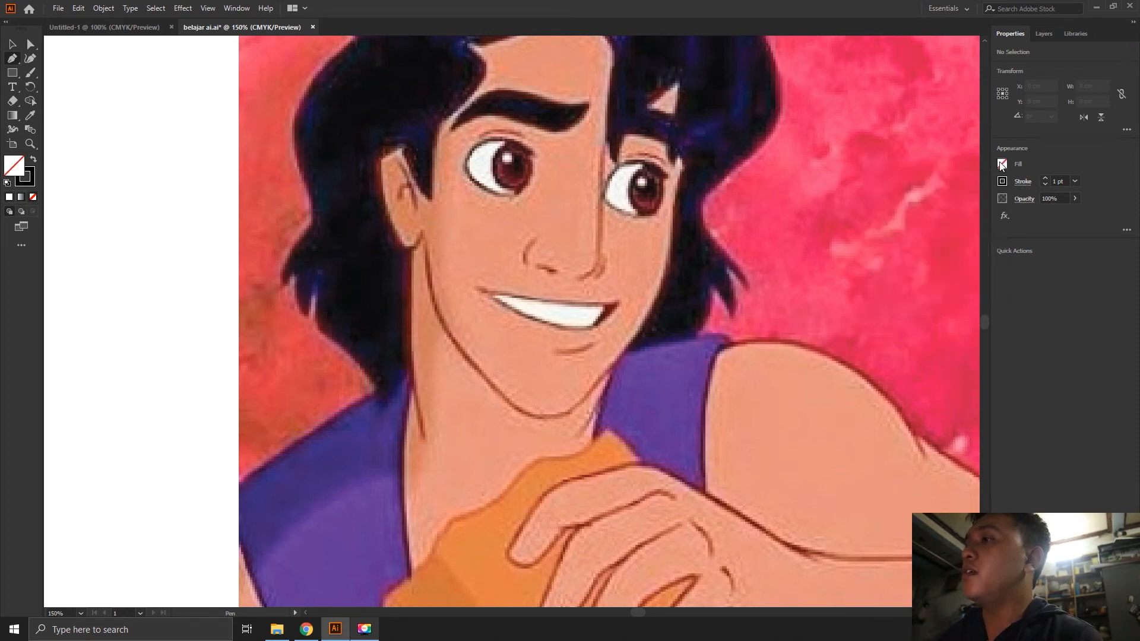
{"action": "left_click", "coordinate": [1044, 33]}
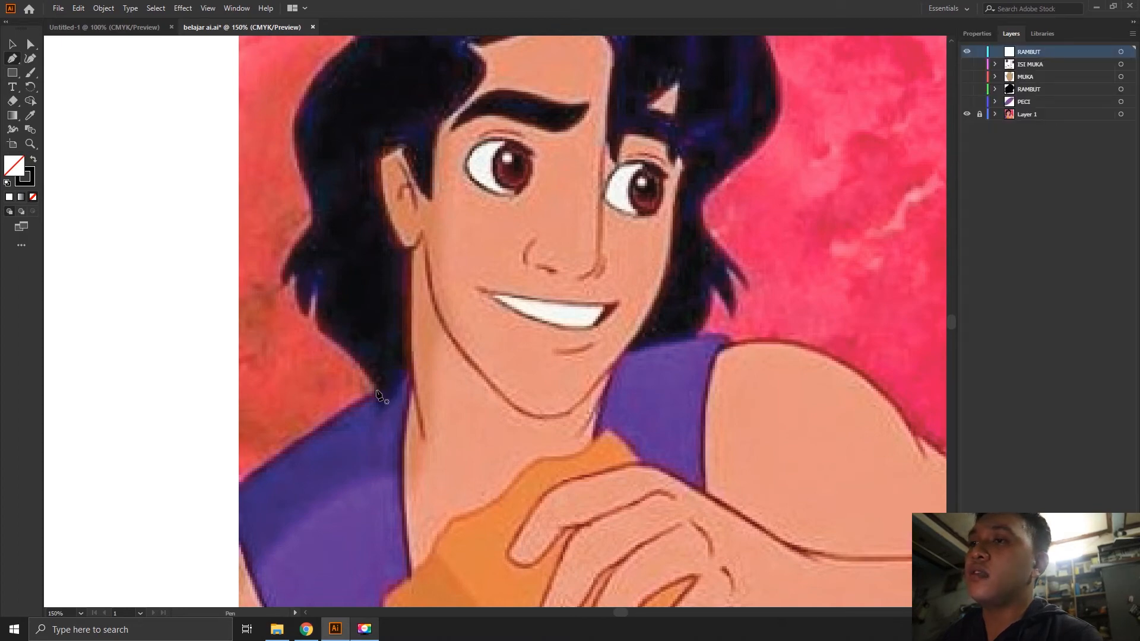
Start a Pen path at the hair's lowest left tip and trace its lower-left edge and pointed strands.
{"action": "left_click_drag", "start_coordinate": [375, 390], "coordinate": [373, 379]}
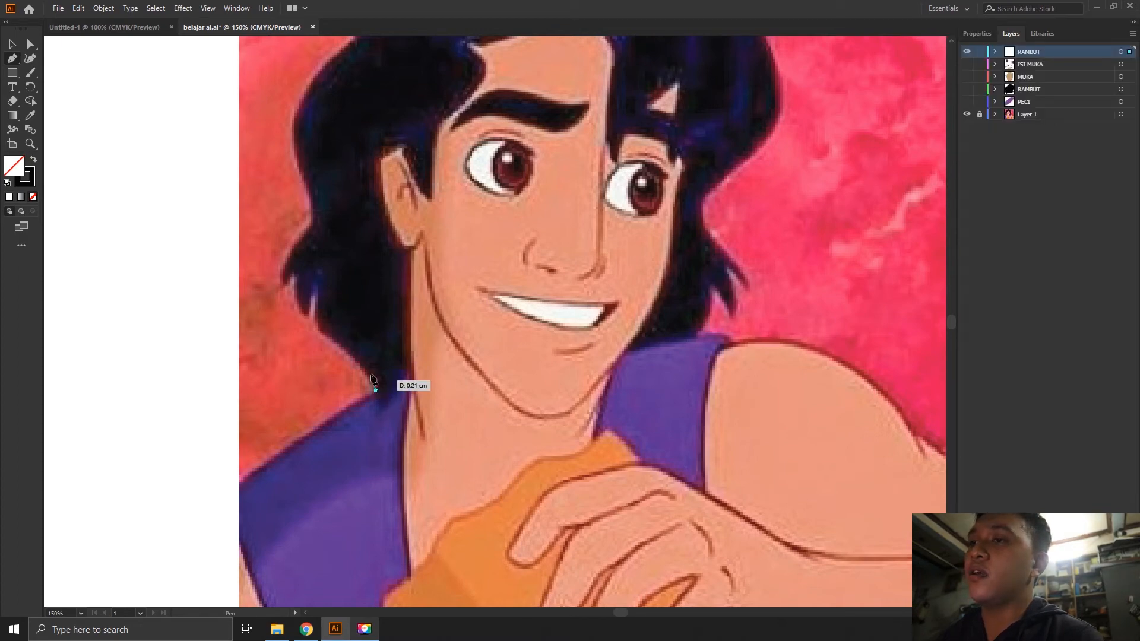
{"action": "left_click", "coordinate": [319, 331]}
{"action": "left_click_drag", "start_coordinate": [319, 330], "coordinate": [283, 318]}
{"action": "left_click", "coordinate": [319, 331]}
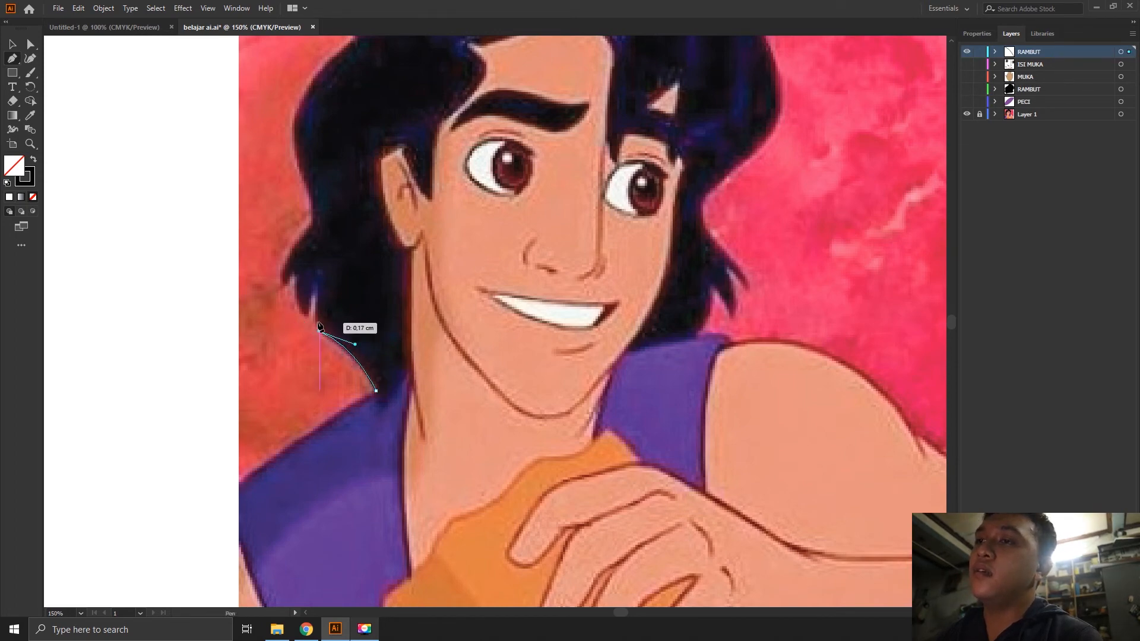
{"action": "left_click", "coordinate": [322, 271]}
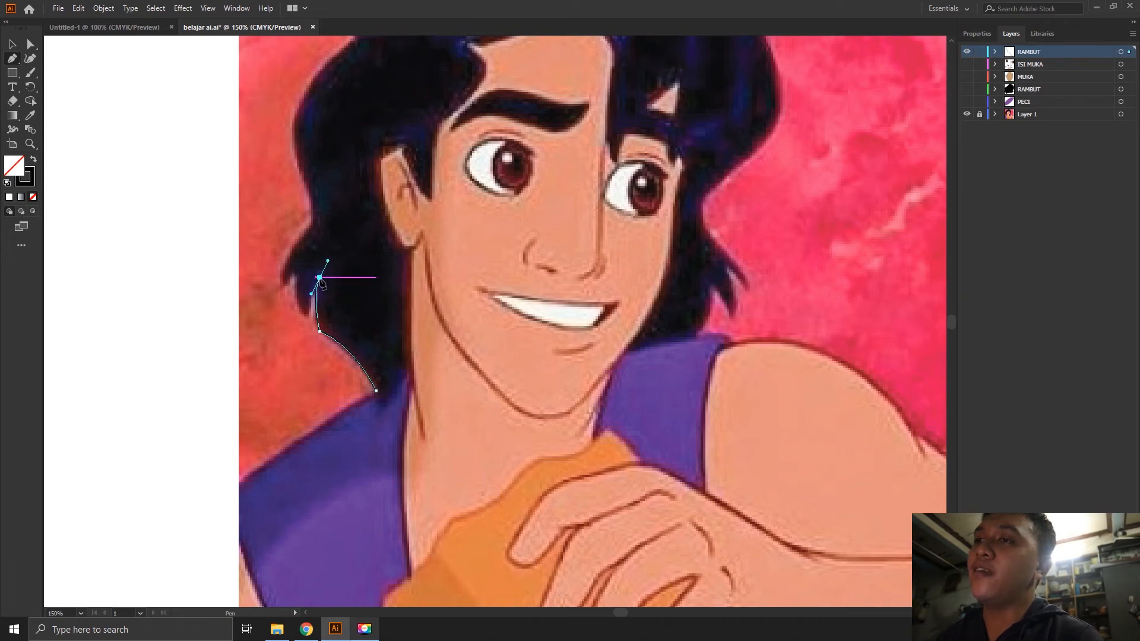
{"action": "left_click_drag", "start_coordinate": [319, 277], "coordinate": [285, 280]}
{"action": "left_click", "coordinate": [307, 316]}
{"action": "left_click", "coordinate": [296, 275]}
{"action": "left_click", "coordinate": [284, 288]}
{"action": "left_click_drag", "start_coordinate": [312, 224], "coordinate": [344, 319]}
{"action": "left_click", "coordinate": [327, 318]}
Continue the hair path up the outer left side of the head toward the purple cap.
{"action": "left_click_drag", "start_coordinate": [319, 273], "coordinate": [310, 252]}
{"action": "left_click", "coordinate": [319, 273]}
{"action": "left_click_drag", "start_coordinate": [329, 168], "coordinate": [307, 193]}
{"action": "left_click", "coordinate": [329, 168]}
{"action": "left_click_drag", "start_coordinate": [372, 158], "coordinate": [388, 209]}
{"action": "left_click", "coordinate": [292, 259]}
Carry the hair path over the crown and down the outer right side to where the hair narrows.
{"action": "left_click_drag", "start_coordinate": [422, 143], "coordinate": [452, 101]}
{"action": "left_click", "coordinate": [423, 144]}
{"action": "left_click_drag", "start_coordinate": [584, 154], "coordinate": [597, 175]}
{"action": "left_click", "coordinate": [584, 155]}
{"action": "left_click_drag", "start_coordinate": [656, 299], "coordinate": [743, 188]}
{"action": "left_click", "coordinate": [657, 299]}
{"action": "left_click_drag", "start_coordinate": [669, 283], "coordinate": [588, 321]}
{"action": "left_click", "coordinate": [667, 282]}
Trace the pointed strands at the hair's lower right and its bottom edge along the vest to the jaw.
{"action": "left_click_drag", "start_coordinate": [714, 374], "coordinate": [775, 421]}
{"action": "key", "text": "ctrl+z"}
{"action": "left_click_drag", "start_coordinate": [696, 341], "coordinate": [681, 317]}
{"action": "left_click", "coordinate": [695, 342]}
{"action": "left_click_drag", "start_coordinate": [681, 317], "coordinate": [681, 335]}
{"action": "left_click", "coordinate": [660, 298]}
{"action": "left_click", "coordinate": [665, 348]}
{"action": "left_click", "coordinate": [648, 318]}
{"action": "left_click", "coordinate": [629, 365]}
{"action": "left_click", "coordinate": [554, 381]}
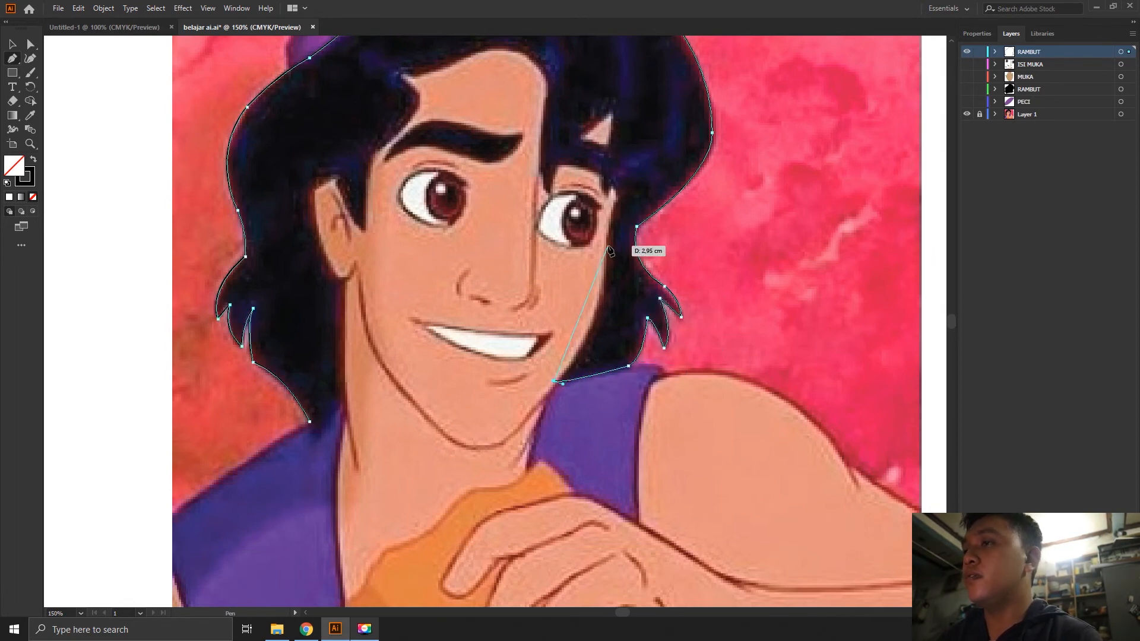
Trace the inner hair edge up along the right cheek and around the small gap beside the right eye.
{"action": "left_click_drag", "start_coordinate": [601, 301], "coordinate": [609, 269]}
{"action": "left_click", "coordinate": [601, 301]}
{"action": "left_click_drag", "start_coordinate": [621, 209], "coordinate": [552, 283]}
{"action": "left_click", "coordinate": [585, 319]}
{"action": "scroll", "coordinate": [616, 289], "scroll_direction": "up", "scroll_amount": 2}
{"action": "scroll", "coordinate": [553, 282], "scroll_direction": "up", "scroll_amount": 3}
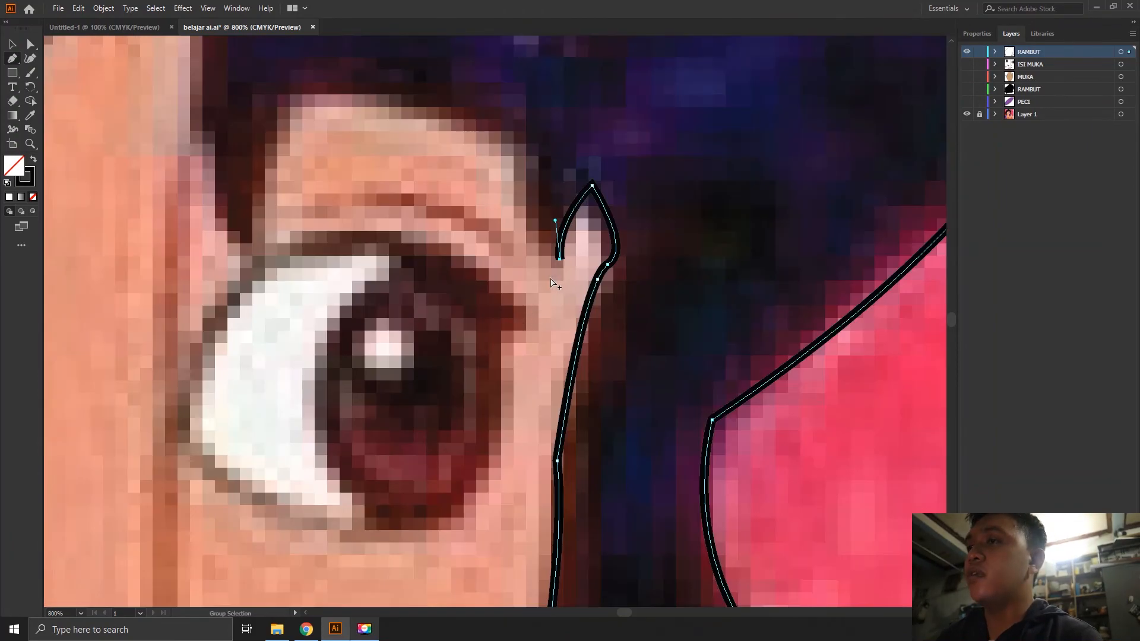
{"action": "scroll", "coordinate": [553, 283], "scroll_direction": "down", "scroll_amount": 5}
{"action": "scroll", "coordinate": [555, 262], "scroll_direction": "up", "scroll_amount": 3}
{"action": "left_click_drag", "start_coordinate": [565, 276], "coordinate": [548, 288]}
{"action": "left_click", "coordinate": [551, 277]}
Outline the pointed fringe lock hanging over the right eyebrow and follow its inner edge up to the forehead.
{"action": "left_click_drag", "start_coordinate": [571, 88], "coordinate": [605, 107]}
{"action": "key", "text": "ctrl+z"}
{"action": "left_click_drag", "start_coordinate": [545, 350], "coordinate": [565, 295]}
{"action": "left_click", "coordinate": [559, 254]}
{"action": "left_click_drag", "start_coordinate": [437, 419], "coordinate": [435, 536]}
{"action": "left_click", "coordinate": [437, 418]}
{"action": "left_click_drag", "start_coordinate": [431, 194], "coordinate": [473, 101]}
{"action": "left_click", "coordinate": [431, 265]}
Trace the hairline across the forehead and down the left temple to the tip of the sideburn.
{"action": "left_click_drag", "start_coordinate": [459, 297], "coordinate": [604, 387]}
{"action": "left_click_drag", "start_coordinate": [423, 297], "coordinate": [382, 321]}
{"action": "left_click_drag", "start_coordinate": [280, 340], "coordinate": [218, 322]}
{"action": "left_click_drag", "start_coordinate": [280, 339], "coordinate": [582, 246]}
{"action": "left_click", "coordinate": [313, 404]}
{"action": "left_click_drag", "start_coordinate": [494, 334], "coordinate": [448, 361]}
{"action": "left_click", "coordinate": [495, 335], "text": "alt"}
{"action": "left_click", "coordinate": [482, 492]}
{"action": "left_click_drag", "start_coordinate": [482, 492], "coordinate": [523, 398]}
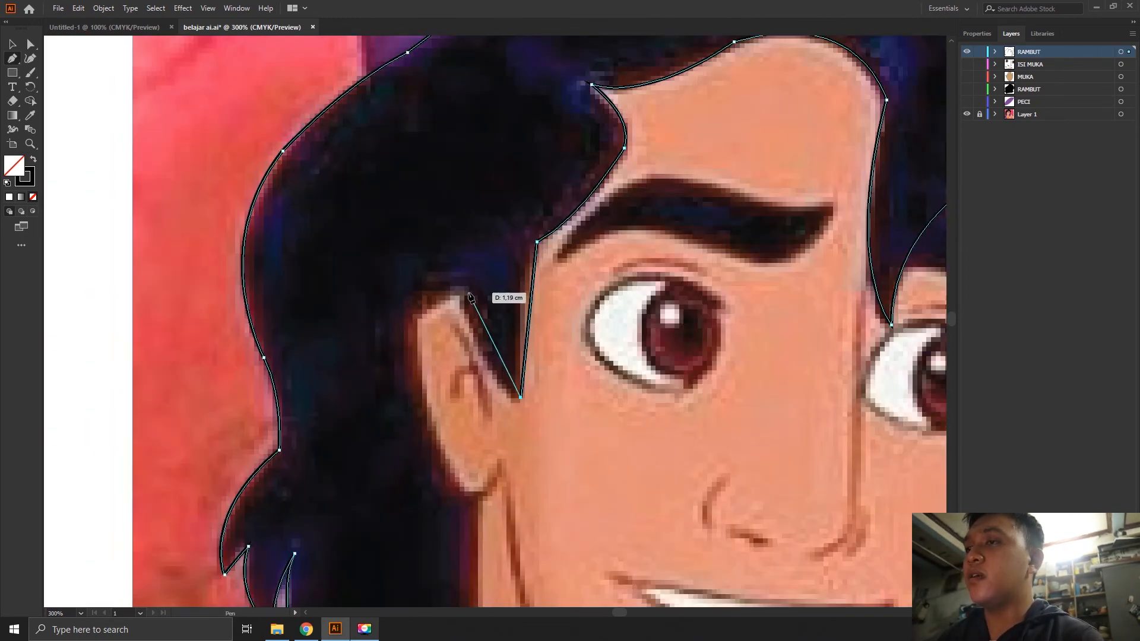
Trace the hair edge from the sideburn tip over the top and down the back of the ear.
{"action": "left_click_drag", "start_coordinate": [452, 238], "coordinate": [449, 222]}
{"action": "left_click", "coordinate": [460, 292]}
{"action": "left_click_drag", "start_coordinate": [418, 316], "coordinate": [412, 334]}
{"action": "left_click", "coordinate": [419, 316]}
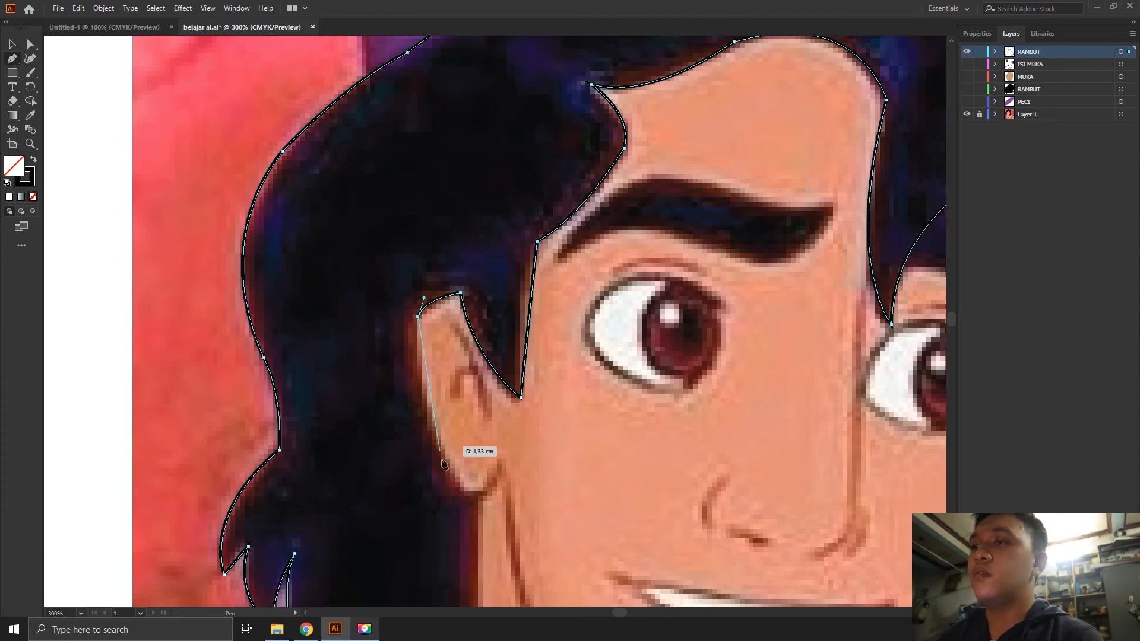
{"action": "left_click_drag", "start_coordinate": [438, 503], "coordinate": [380, 339]}
{"action": "left_click", "coordinate": [419, 327]}
{"action": "left_click_drag", "start_coordinate": [505, 396], "coordinate": [501, 203]}
{"action": "left_click", "coordinate": [420, 576]}
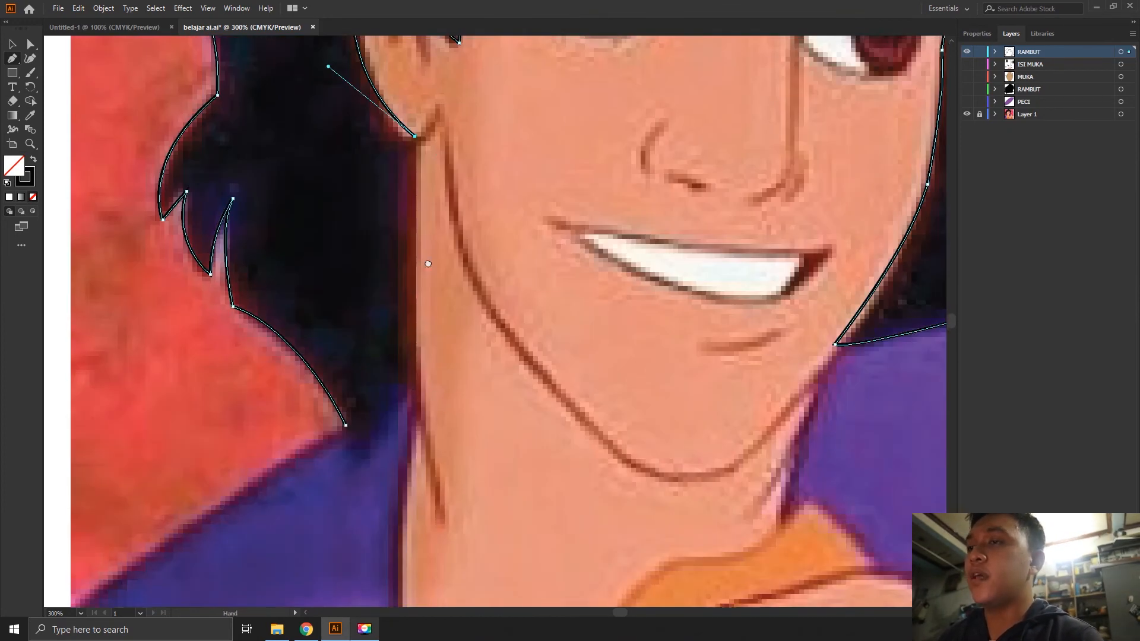
{"action": "key", "text": "ctrl+z"}
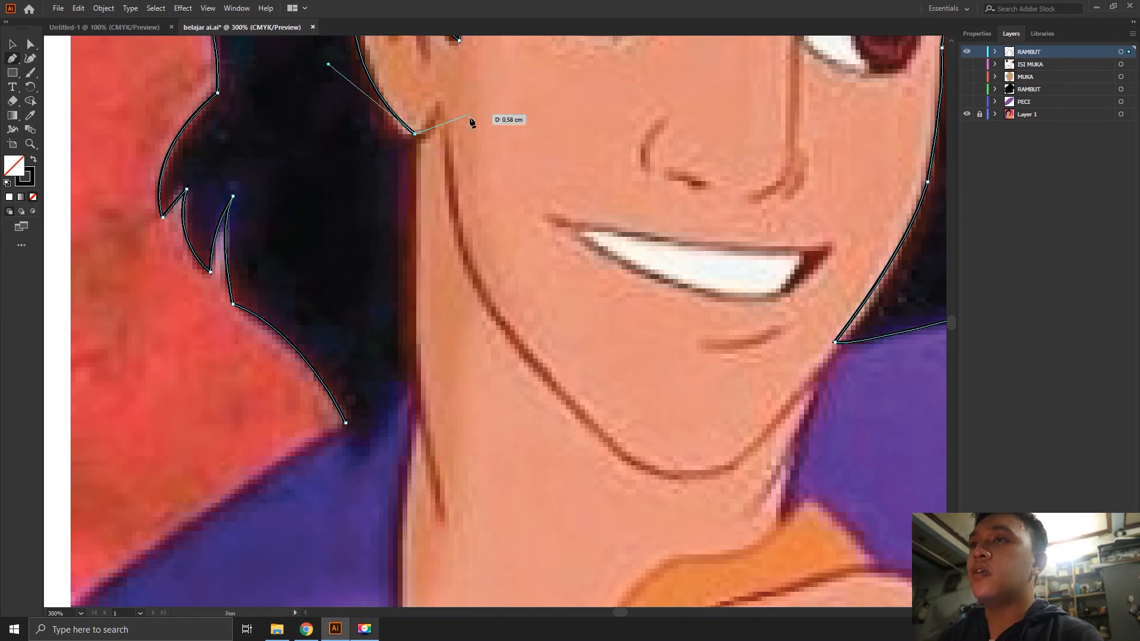
Run the path straight down beside the neck and close the hair outline at its starting point.
{"action": "left_click_drag", "start_coordinate": [418, 142], "coordinate": [418, 393]}
{"action": "left_click", "coordinate": [413, 387]}
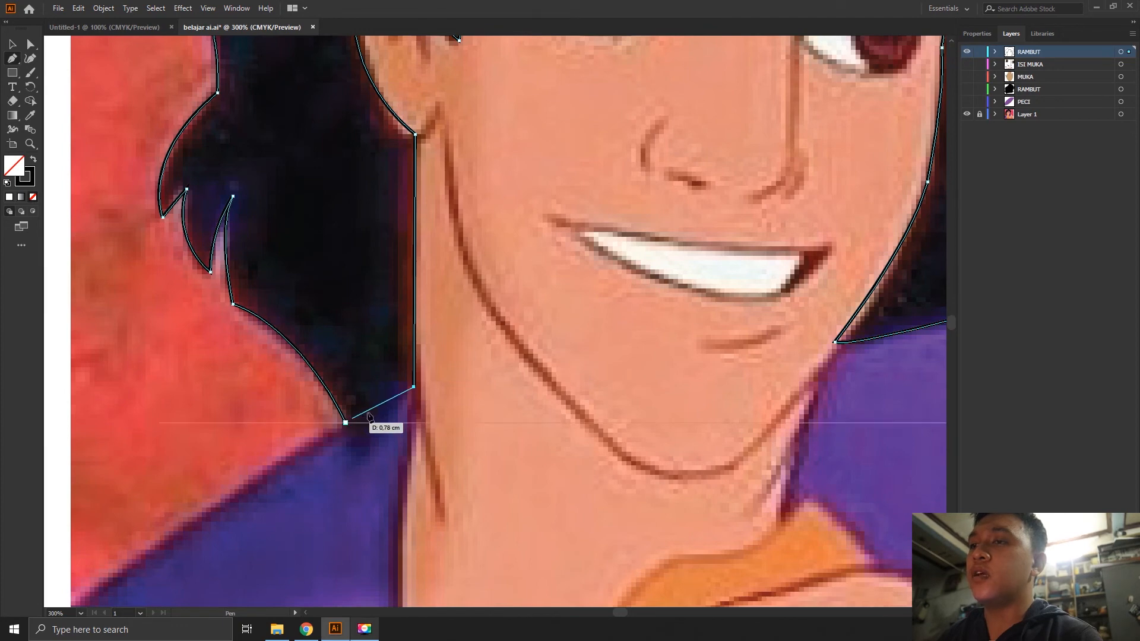
{"action": "left_click_drag", "start_coordinate": [418, 394], "coordinate": [418, 393]}
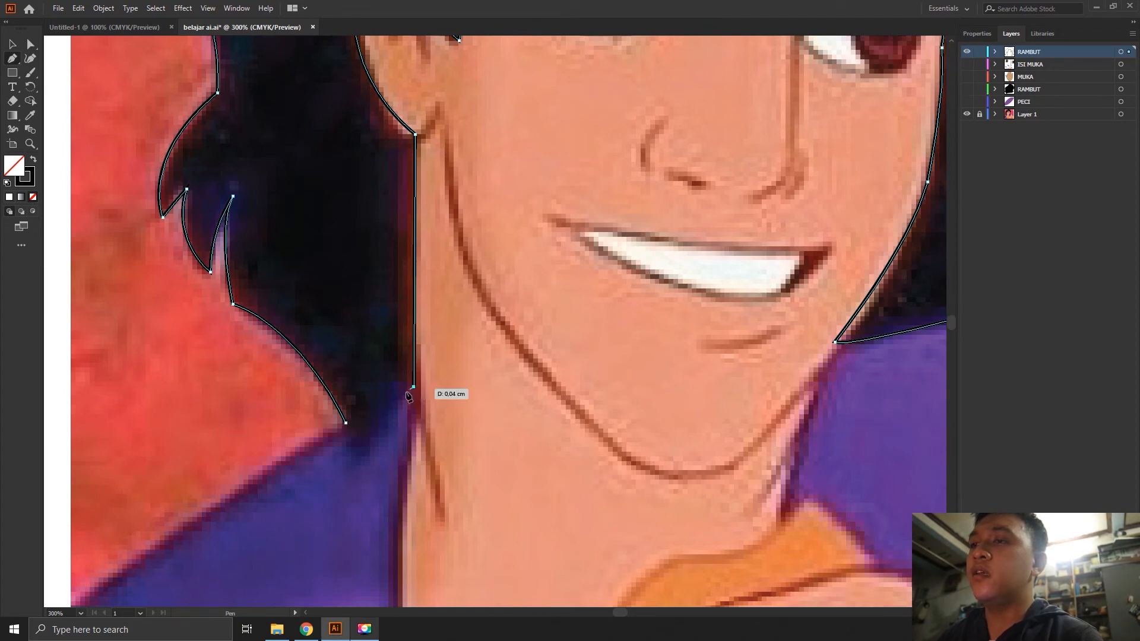
{"action": "left_click", "coordinate": [346, 423]}
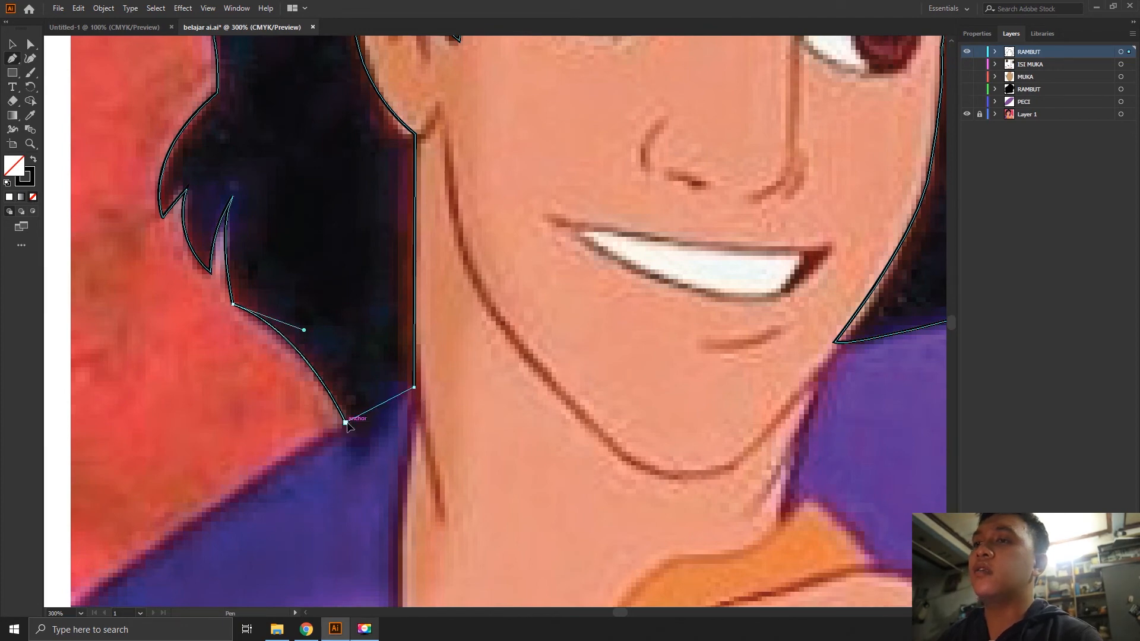
Hide the Layer 1 reference image and deselect the finished hair outline to show it on its own.
{"action": "left_click", "coordinate": [13, 47]}
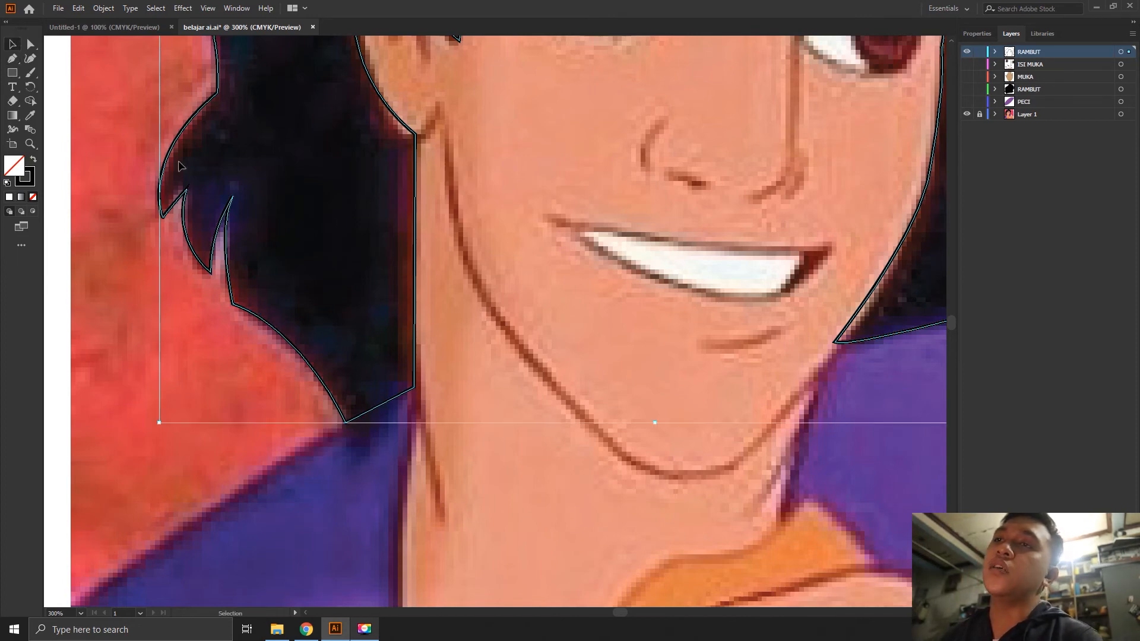
{"action": "scroll", "coordinate": [250, 193], "scroll_direction": "down", "scroll_amount": 2}
{"action": "left_click_drag", "start_coordinate": [417, 239], "coordinate": [414, 433]}
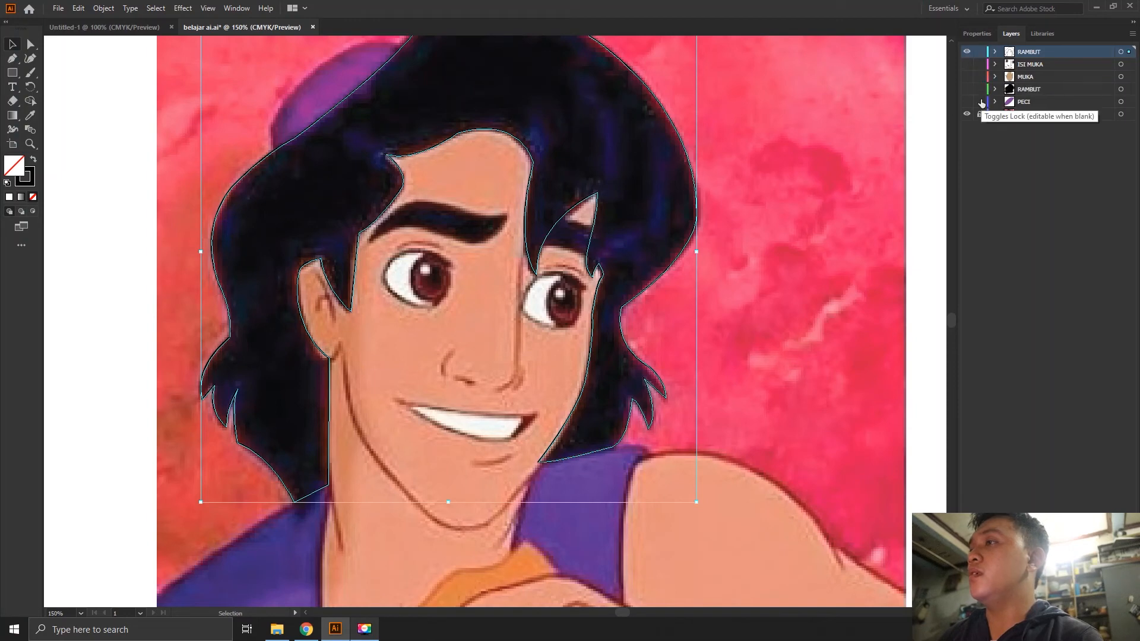
{"action": "left_click", "coordinate": [968, 114]}
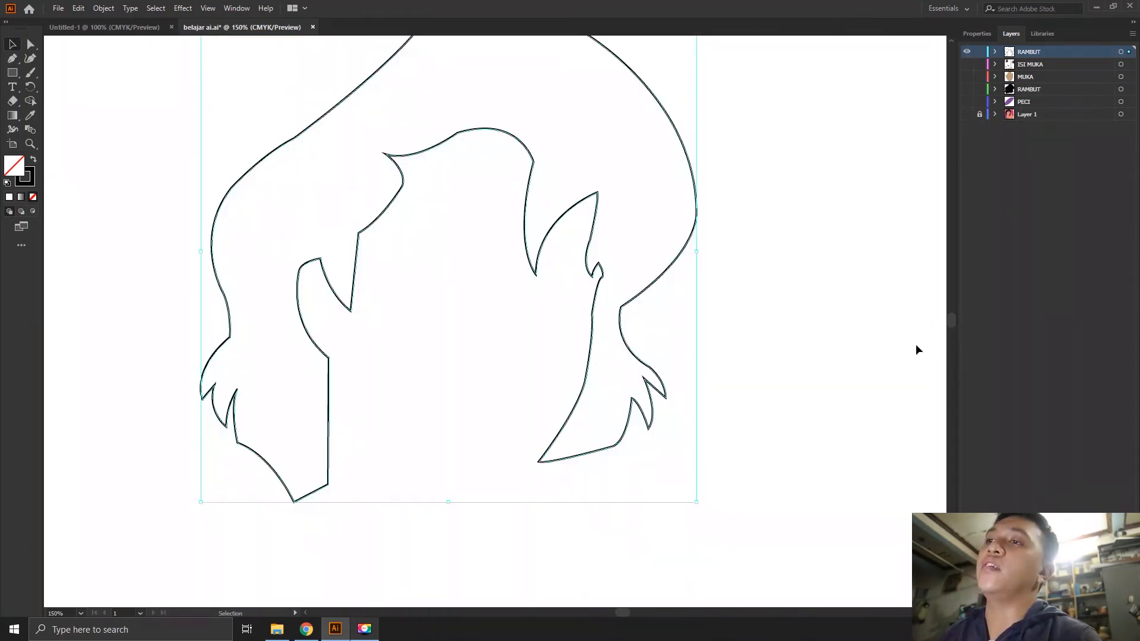
{"action": "scroll", "coordinate": [713, 298], "scroll_direction": "down", "scroll_amount": 1}
{"action": "key", "text": "space"}
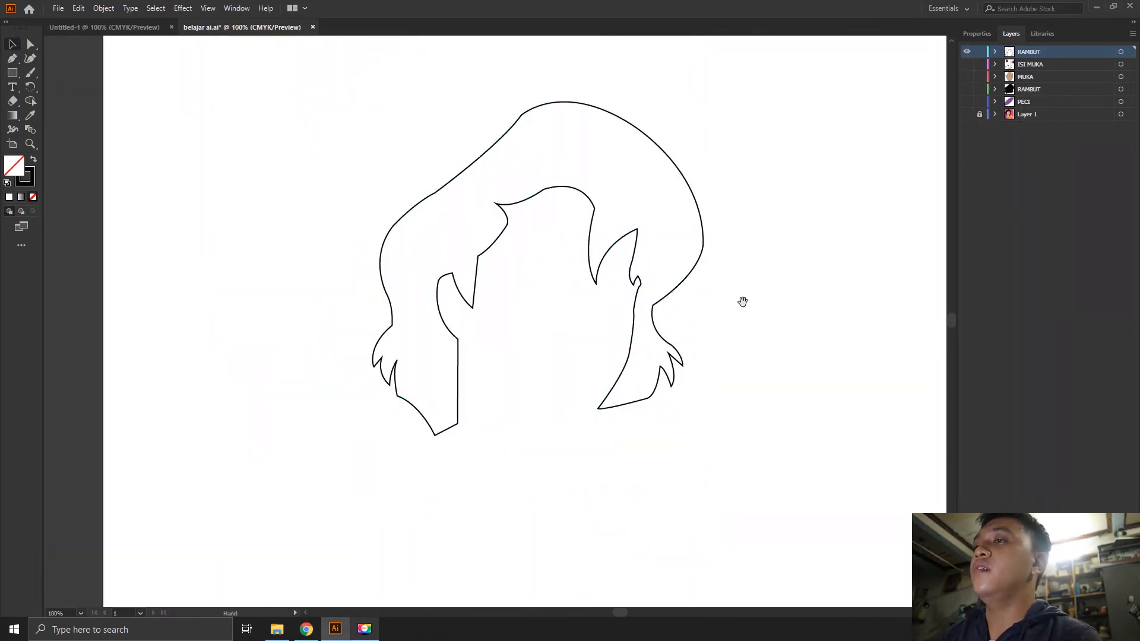
{"action": "left_click_drag", "start_coordinate": [743, 301], "coordinate": [694, 351]}
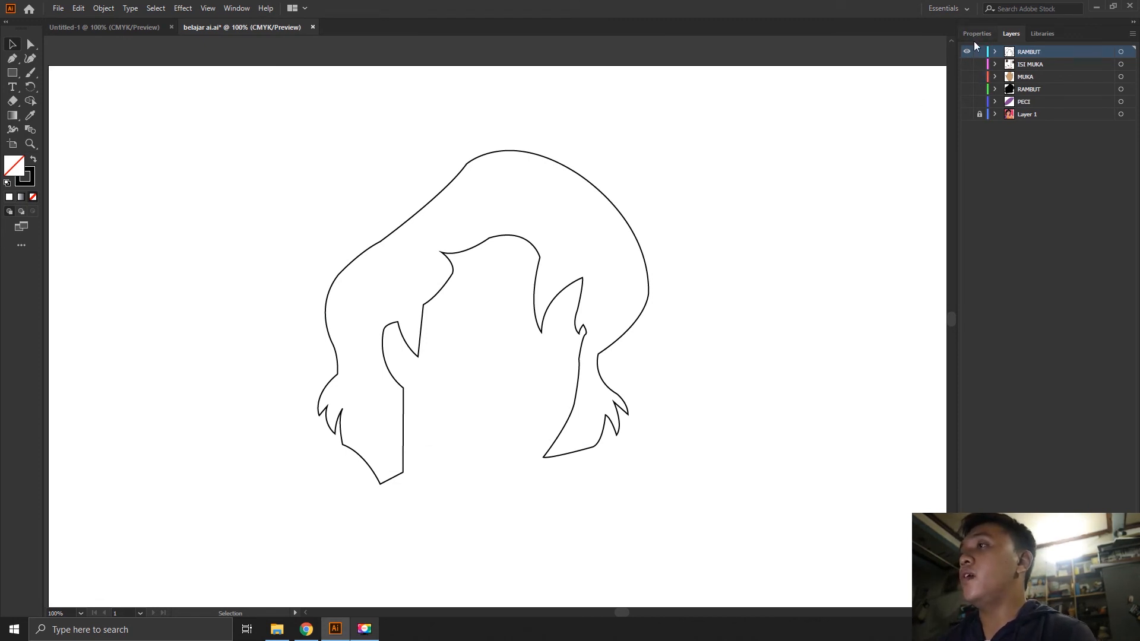
Select the hair outline and fill it with the Black swatch.
{"action": "left_click", "coordinate": [536, 152]}
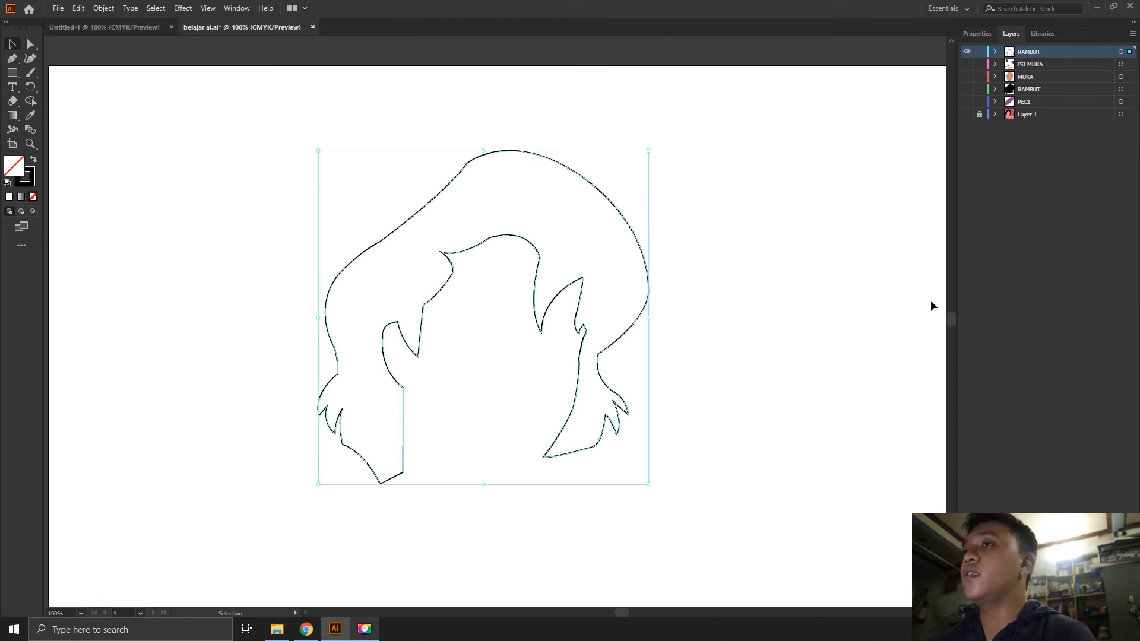
{"action": "left_click", "coordinate": [978, 35]}
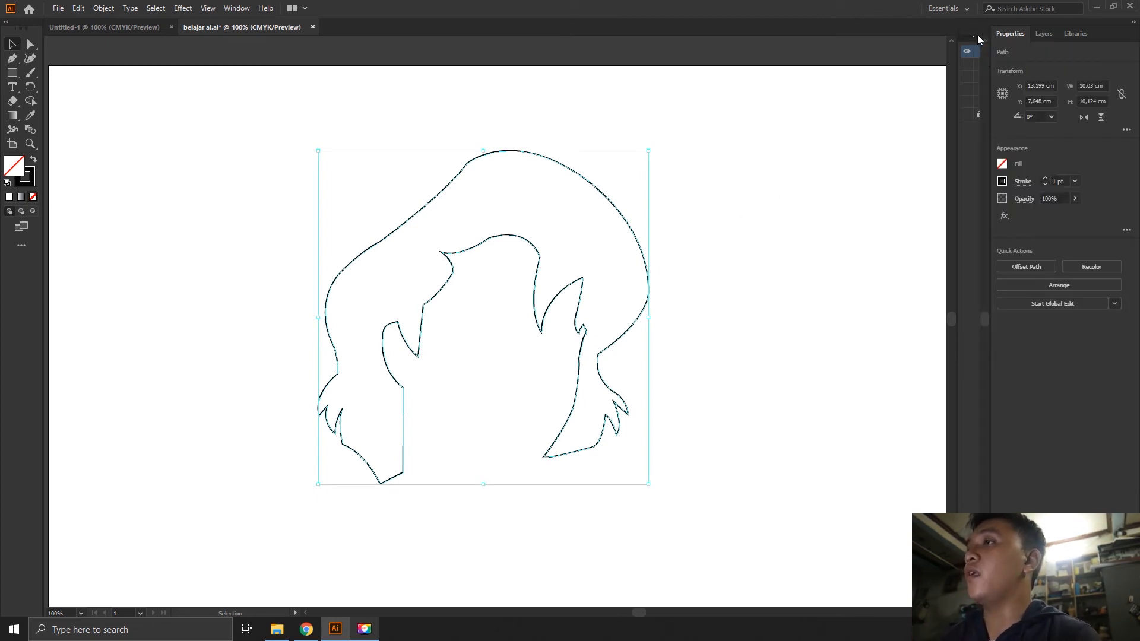
{"action": "left_click", "coordinate": [1002, 165]}
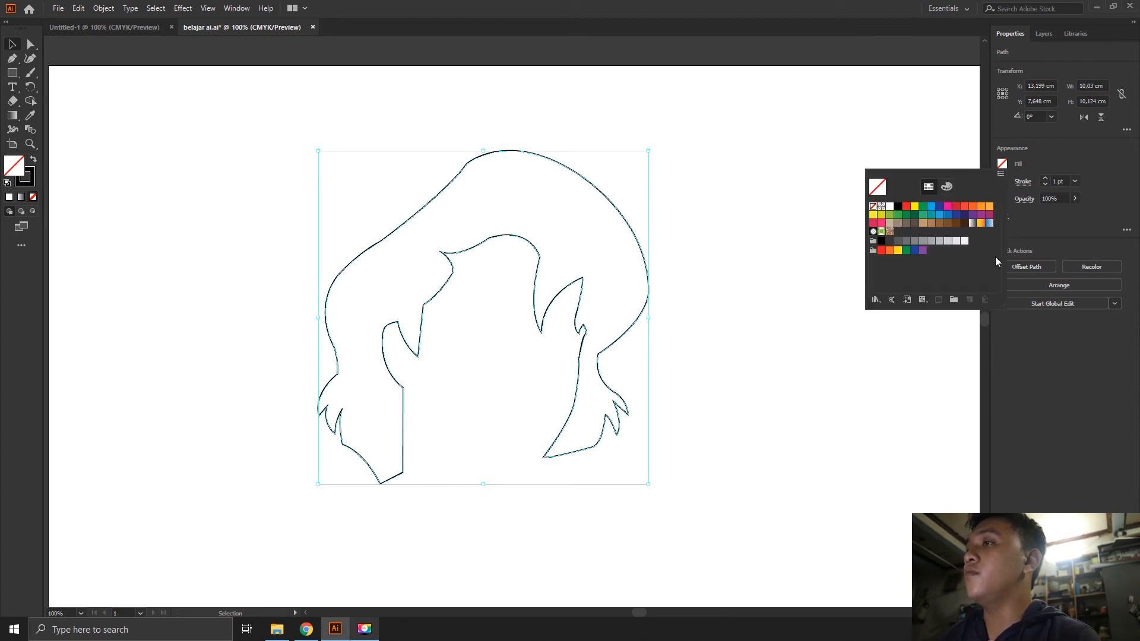
{"action": "left_click", "coordinate": [898, 207]}
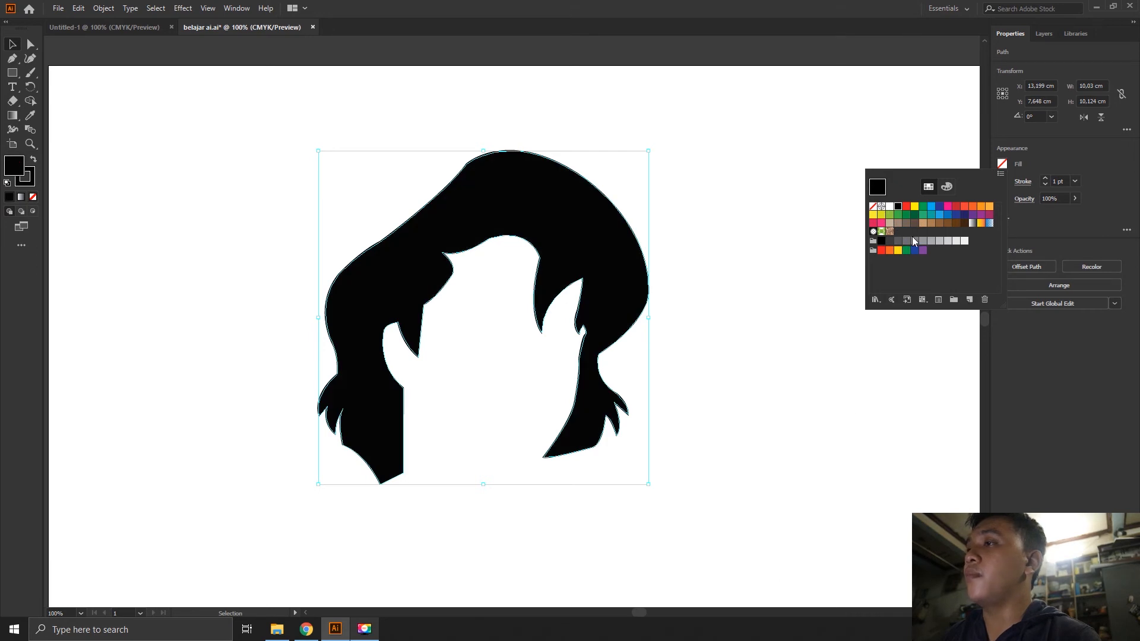
Try red and yellow fills on the hair shape, and return it to black.
{"action": "left_click", "coordinate": [906, 207]}
{"action": "left_click", "coordinate": [914, 207]}
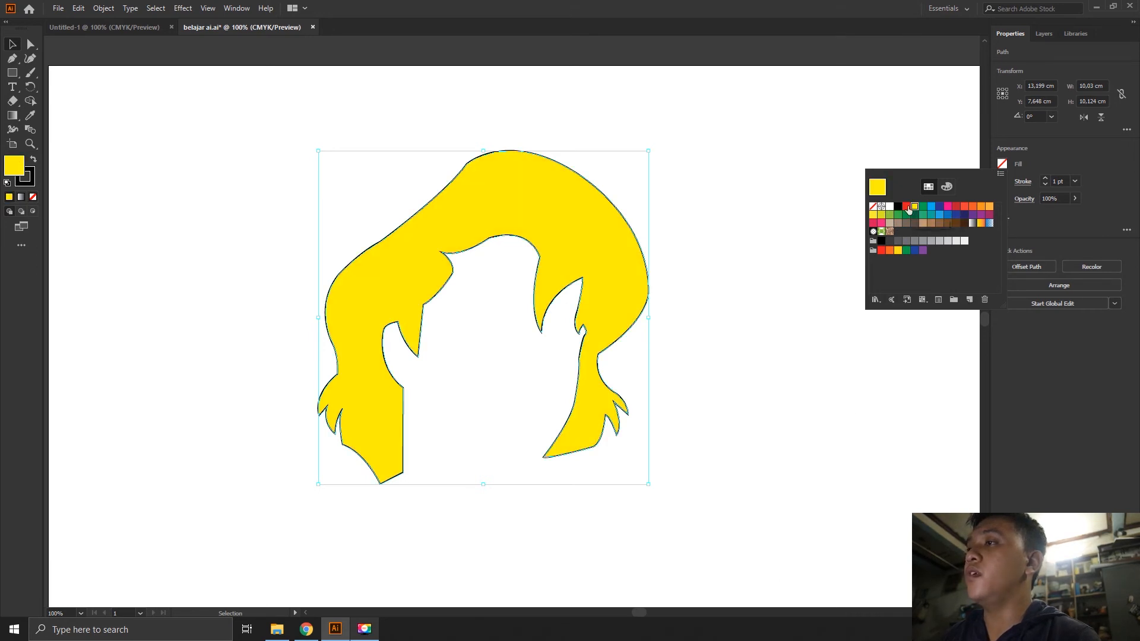
{"action": "left_click", "coordinate": [898, 207]}
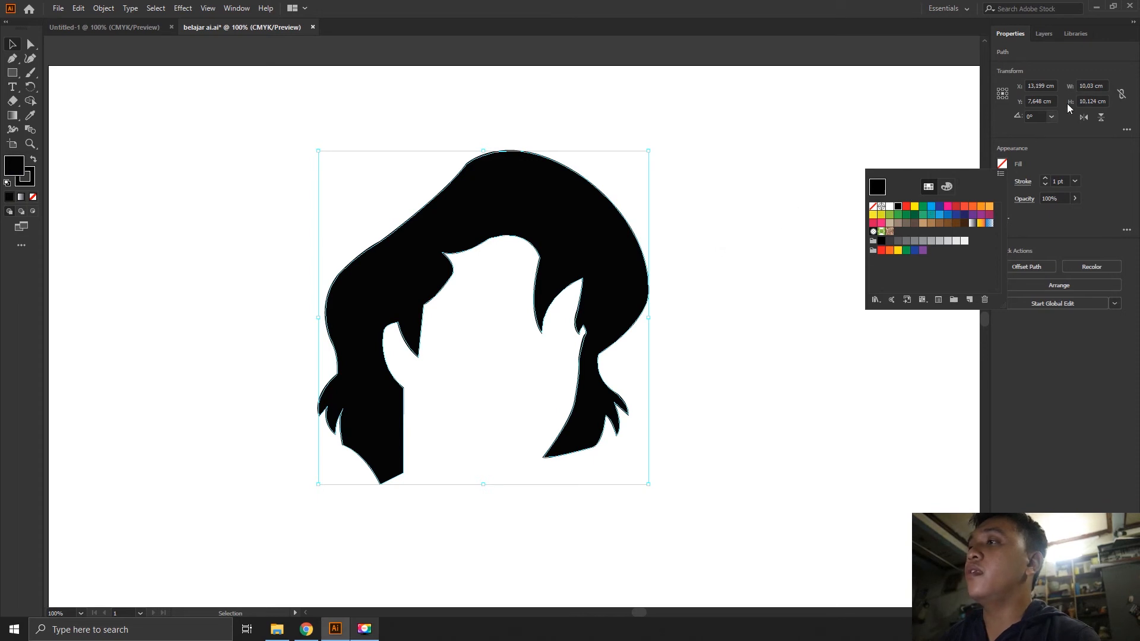
Show and hide the Layer 1 reference image to compare it with the black hair shape.
{"action": "left_click", "coordinate": [1043, 35]}
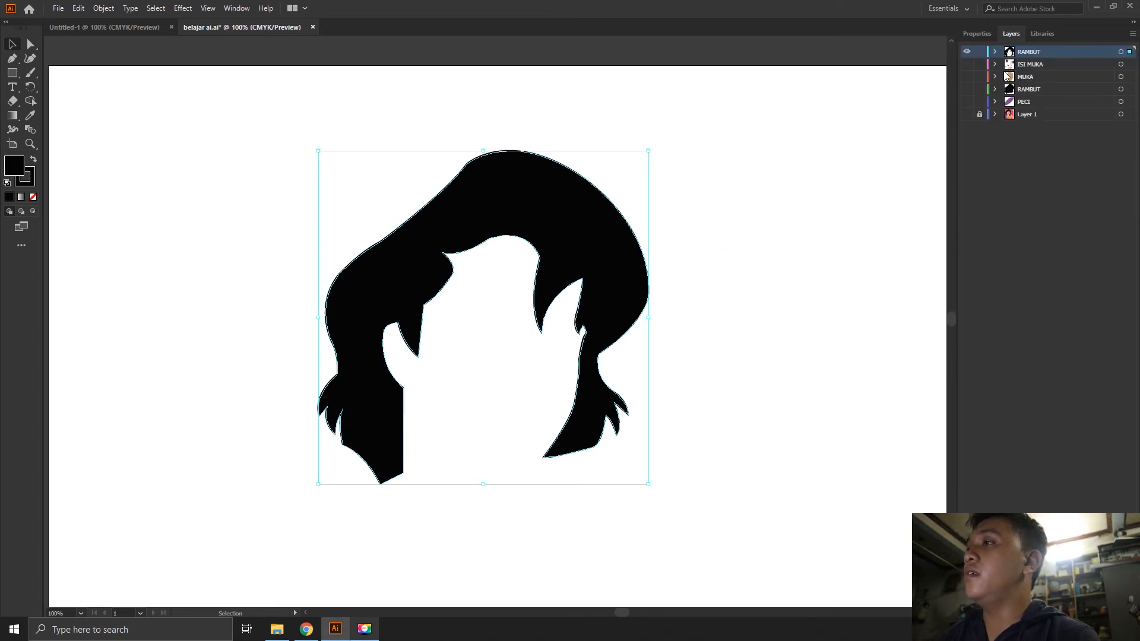
{"action": "left_click", "coordinate": [967, 114]}
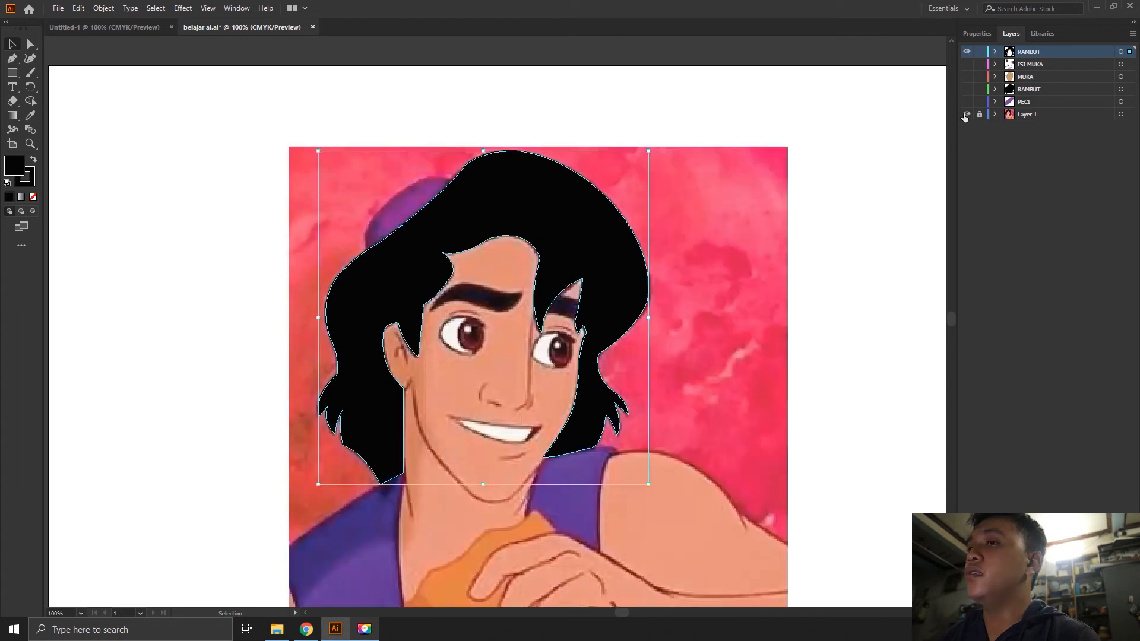
{"action": "left_click", "coordinate": [967, 114]}
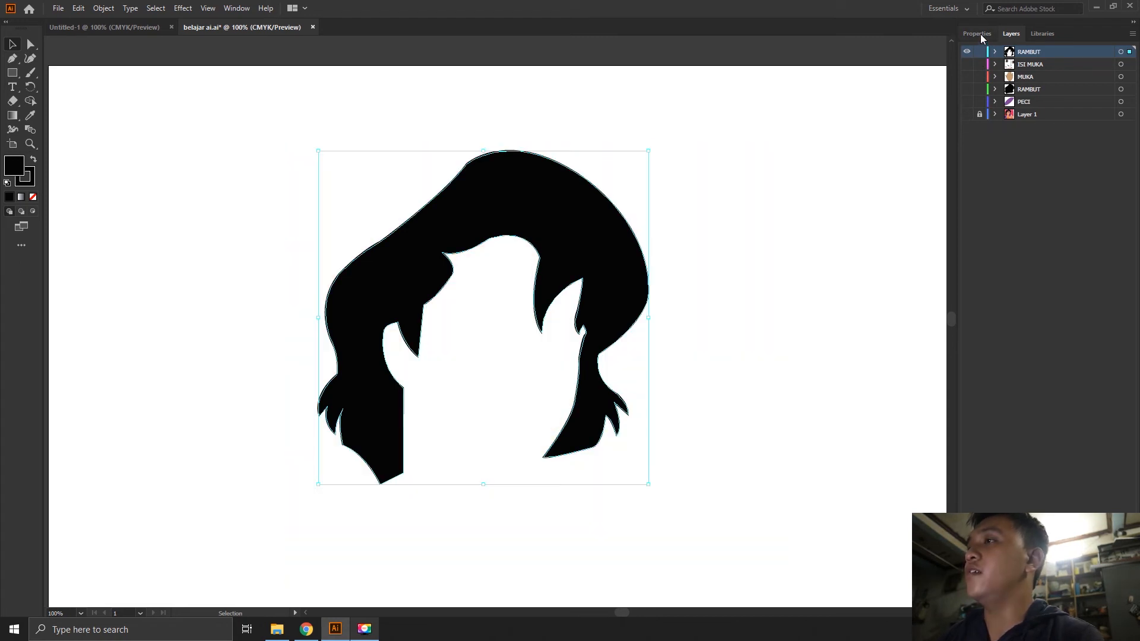
Try dark blue, light blue and several green swatches as the hair shape's fill.
{"action": "left_click", "coordinate": [977, 33]}
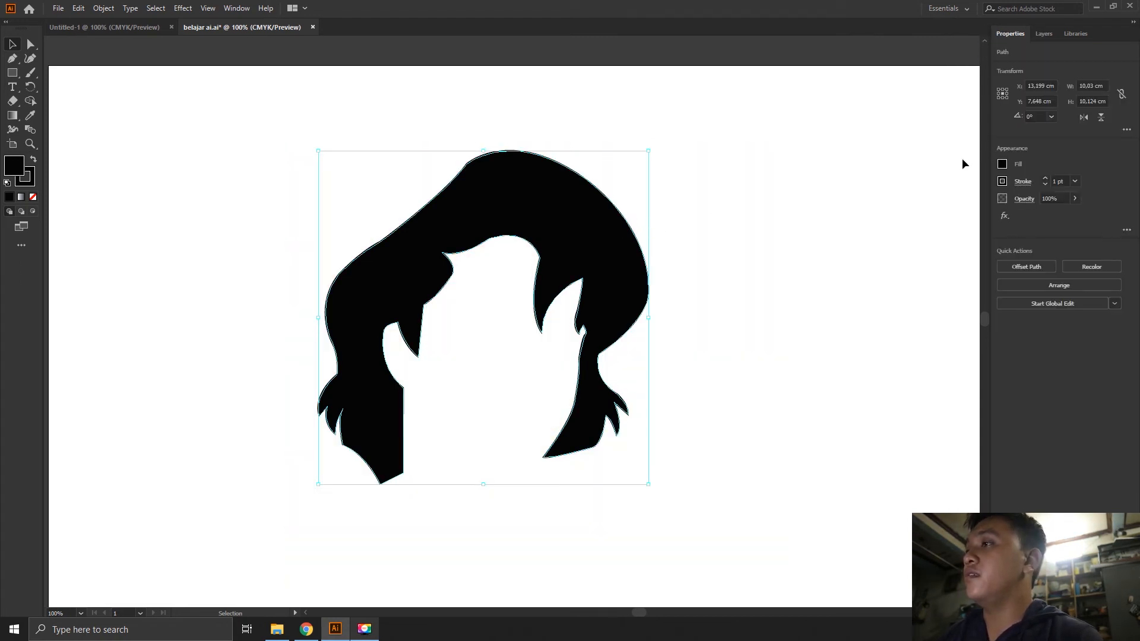
{"action": "left_click", "coordinate": [1002, 164]}
{"action": "left_click", "coordinate": [939, 206]}
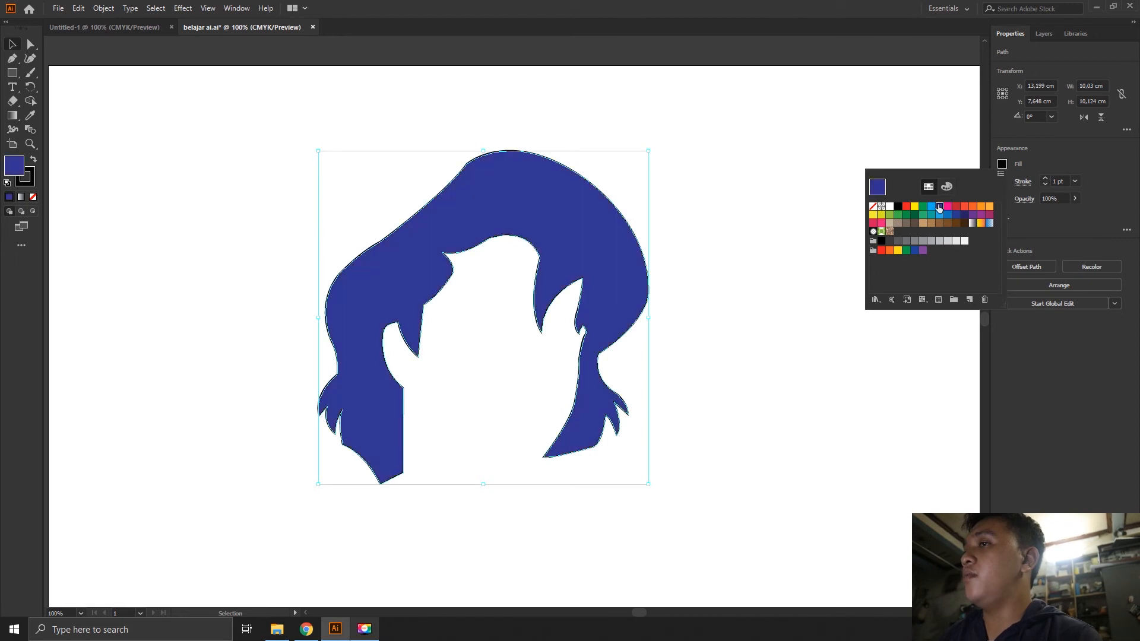
{"action": "left_click", "coordinate": [931, 206]}
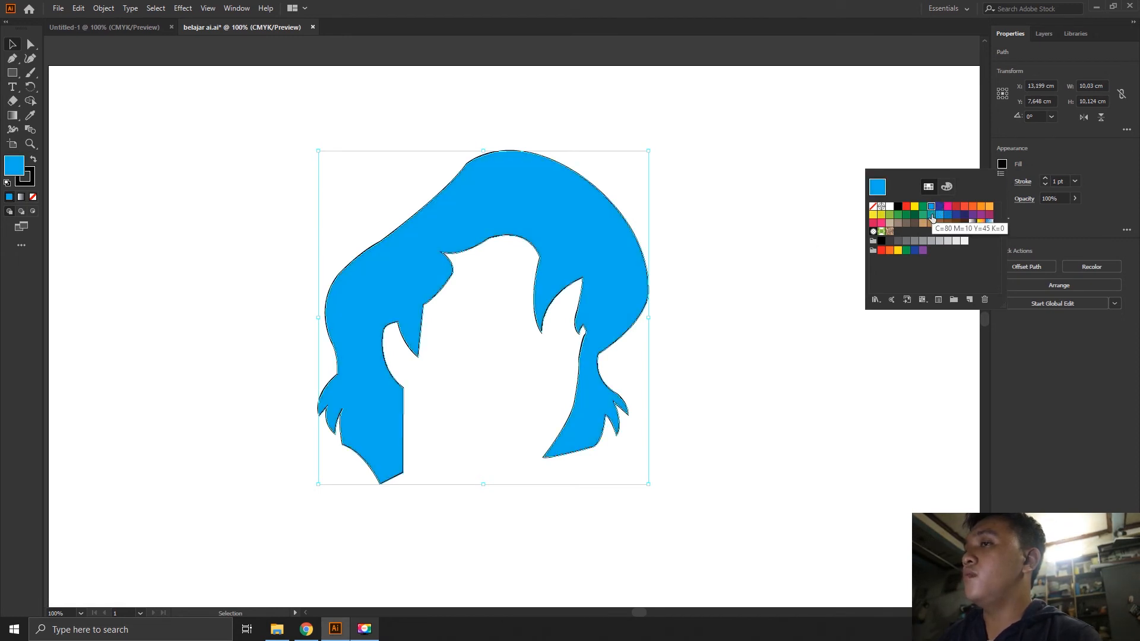
{"action": "left_click", "coordinate": [932, 215]}
{"action": "left_click", "coordinate": [915, 216]}
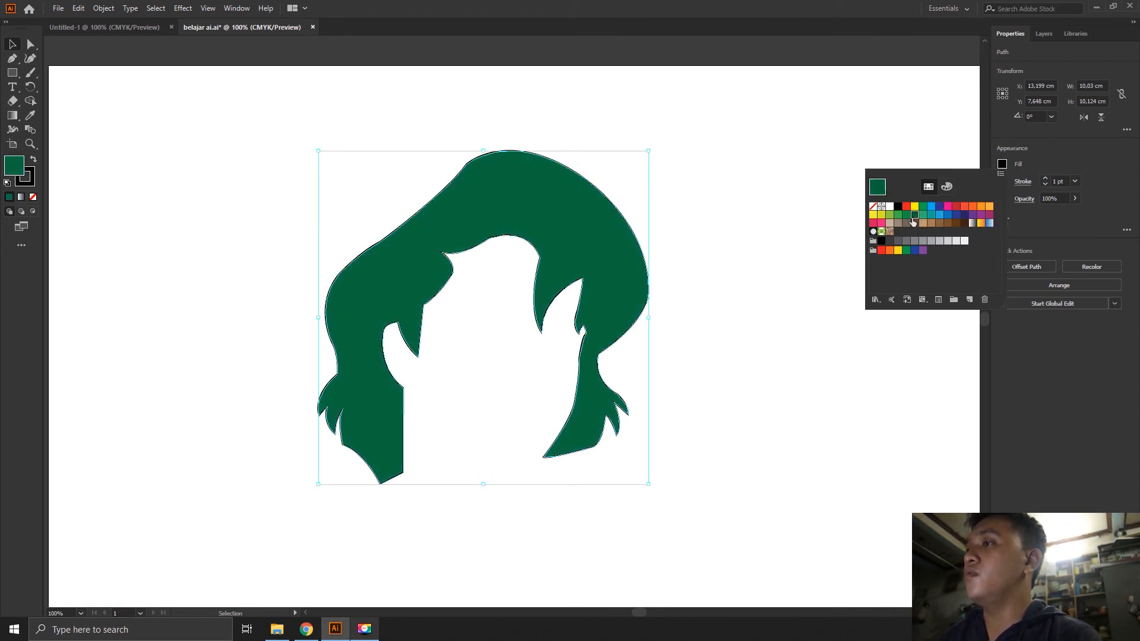
{"action": "left_click", "coordinate": [906, 217]}
{"action": "left_click", "coordinate": [898, 216]}
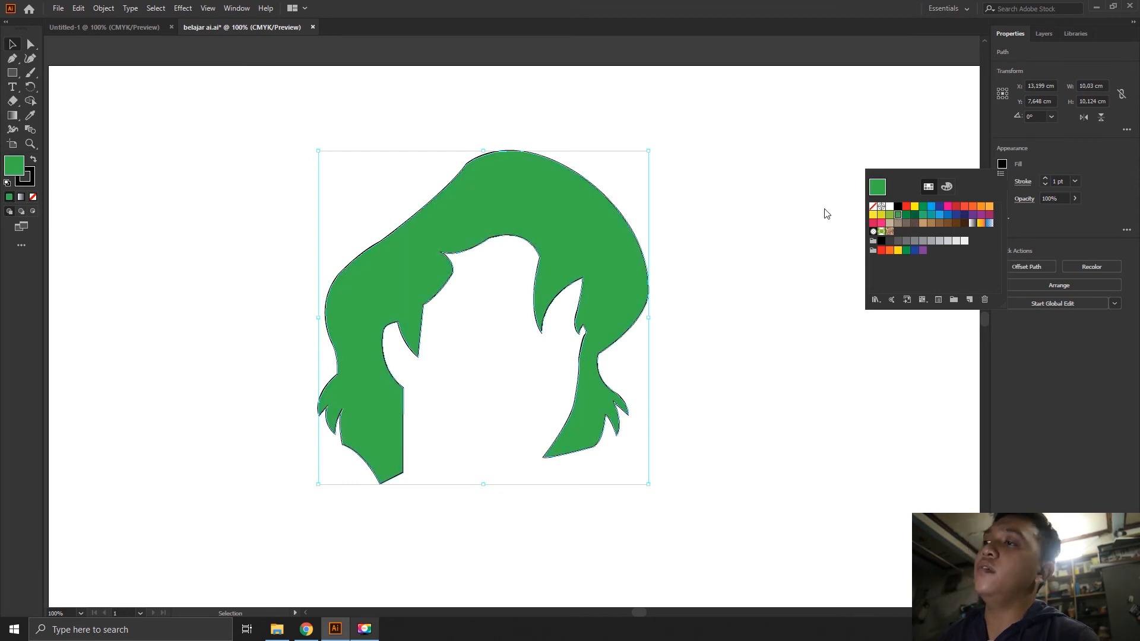
{"action": "left_click", "coordinate": [951, 127]}
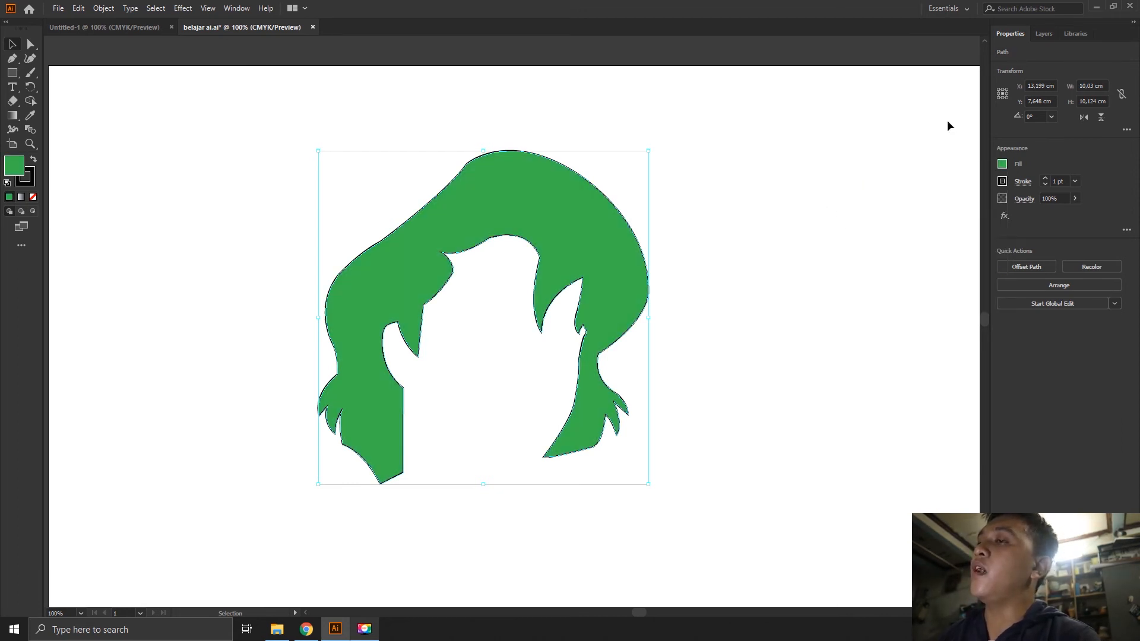
Set the hair shape's fill to the Black swatch and deselect it.
{"action": "left_click", "coordinate": [1003, 165]}
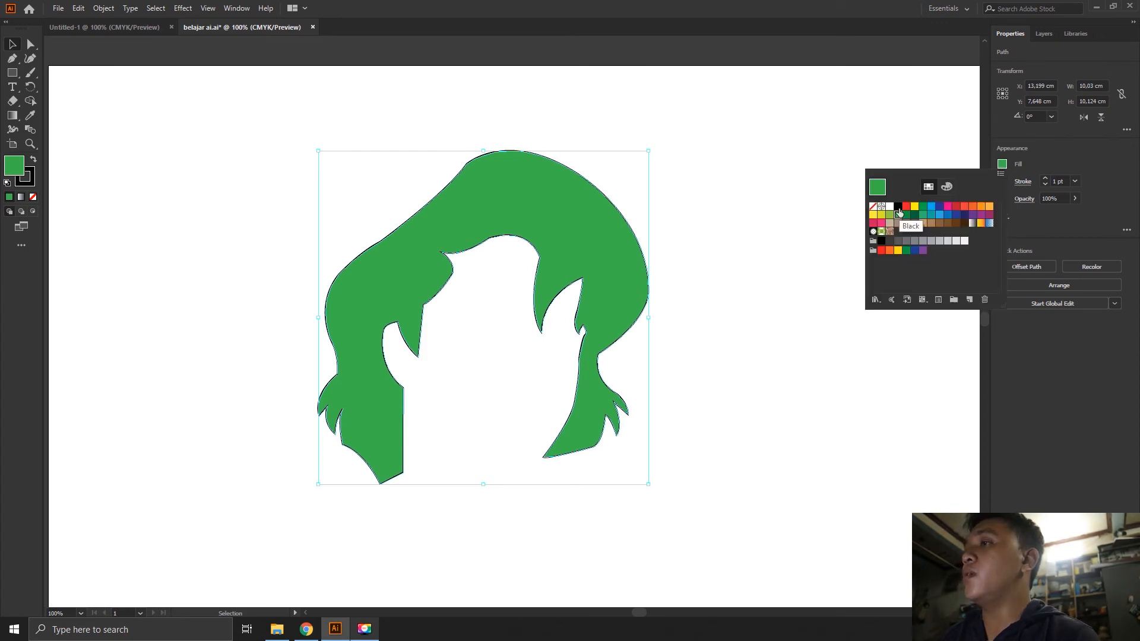
{"action": "left_click", "coordinate": [898, 207]}
{"action": "left_click", "coordinate": [856, 102]}
{"action": "left_click", "coordinate": [265, 123]}
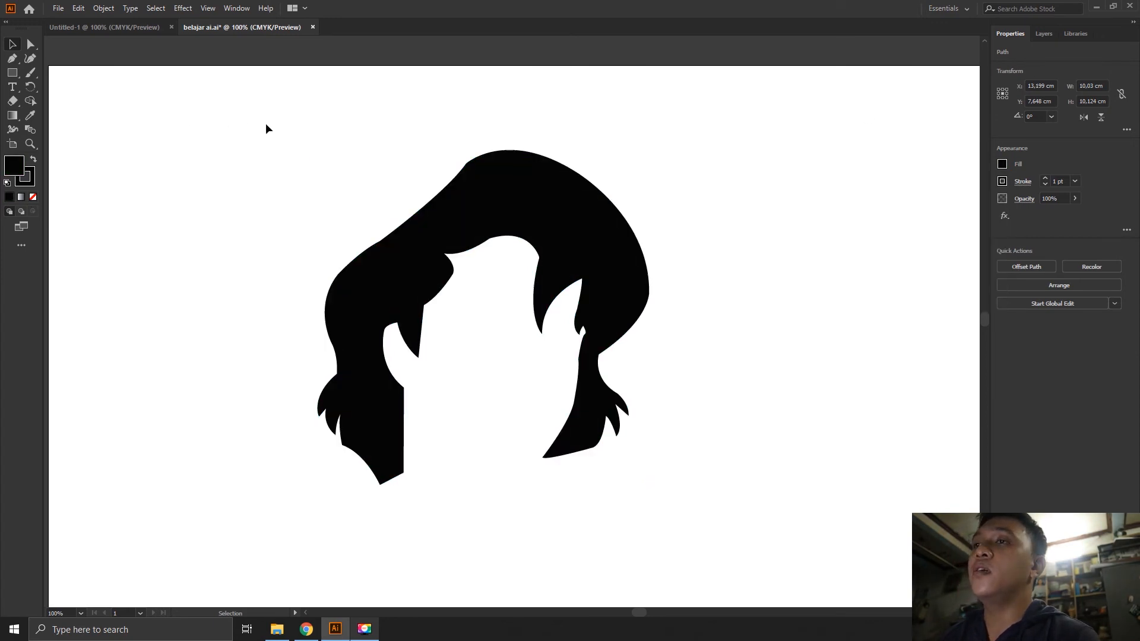
Compare the traced hair with the original by toggling the Layer 1 image and hiding the new top RAMBUT layer.
{"action": "left_click", "coordinate": [1047, 35]}
{"action": "left_click", "coordinate": [968, 114]}
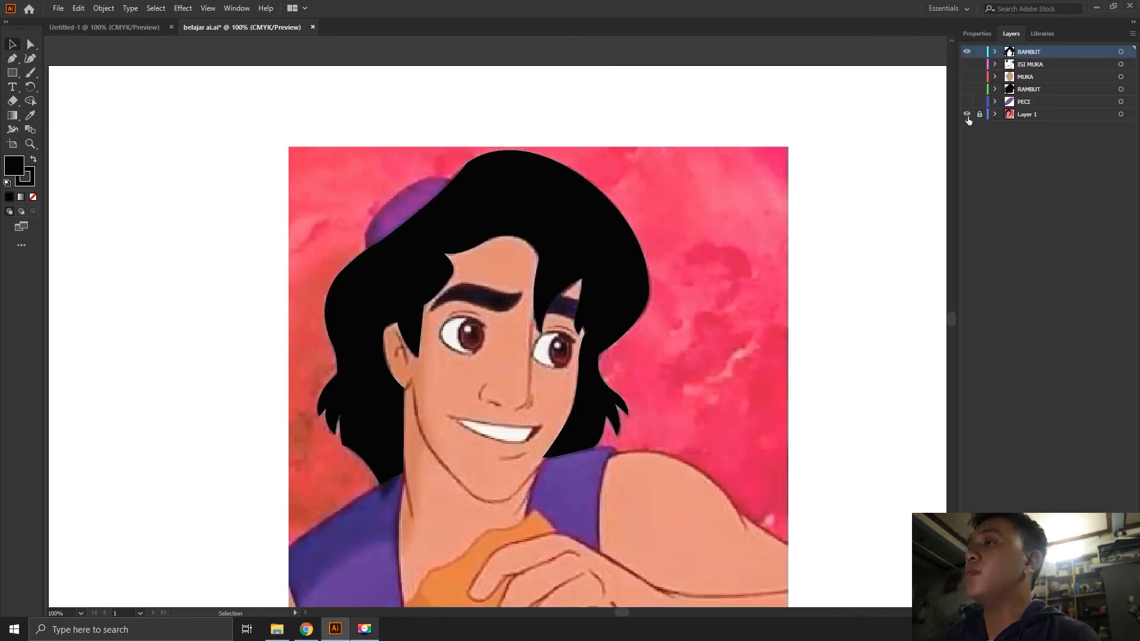
{"action": "left_click", "coordinate": [968, 114]}
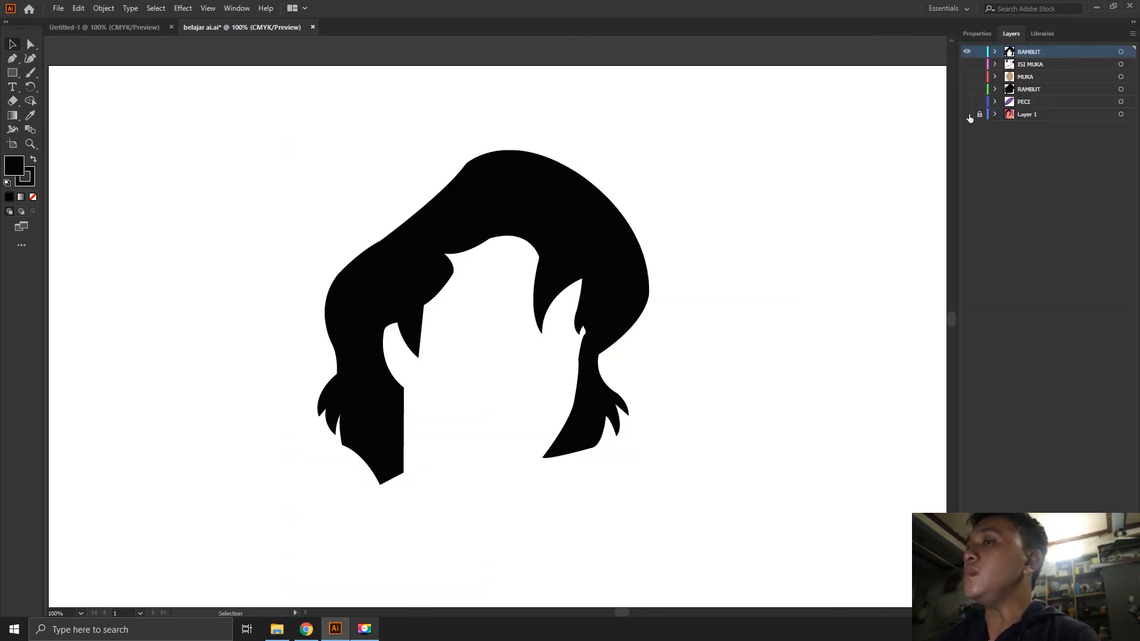
{"action": "left_click", "coordinate": [968, 114]}
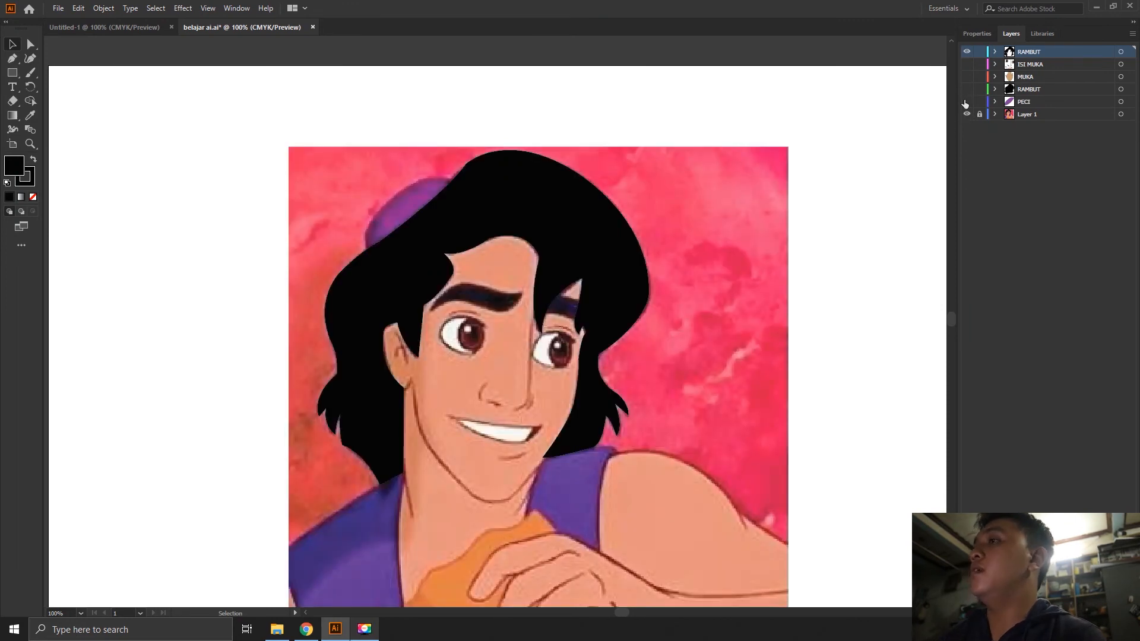
{"action": "left_click", "coordinate": [968, 52]}
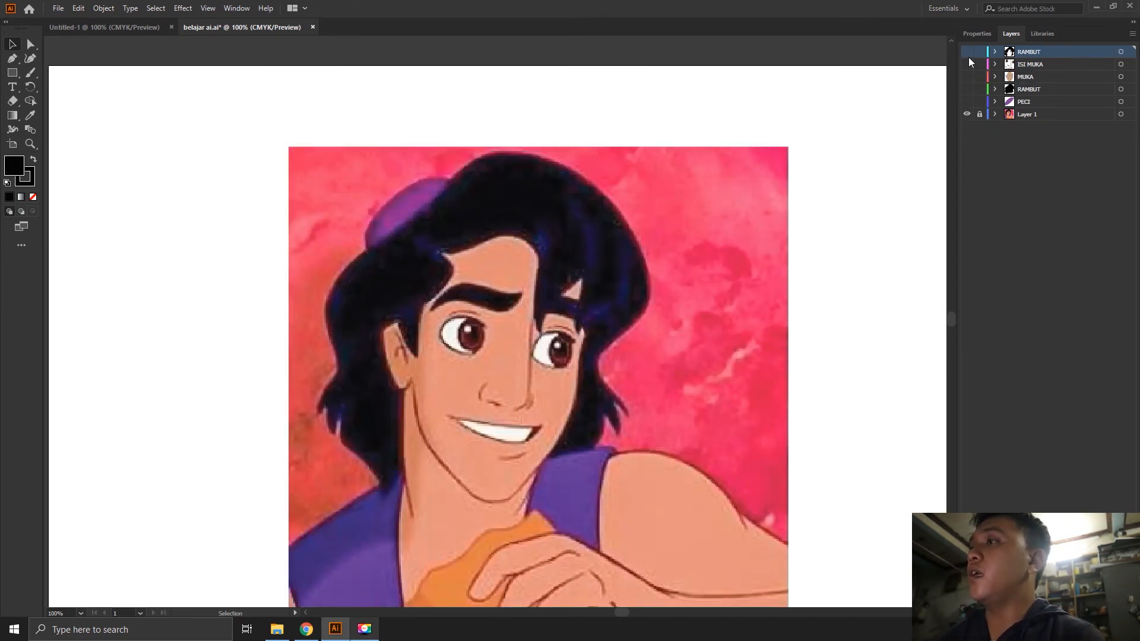
Show the ISI MUKA, MUKA, lower RAMBUT and PECI layers, keeping Layer 1 and the top RAMBUT layer hidden.
{"action": "left_click_drag", "start_coordinate": [968, 52], "coordinate": [968, 107]}
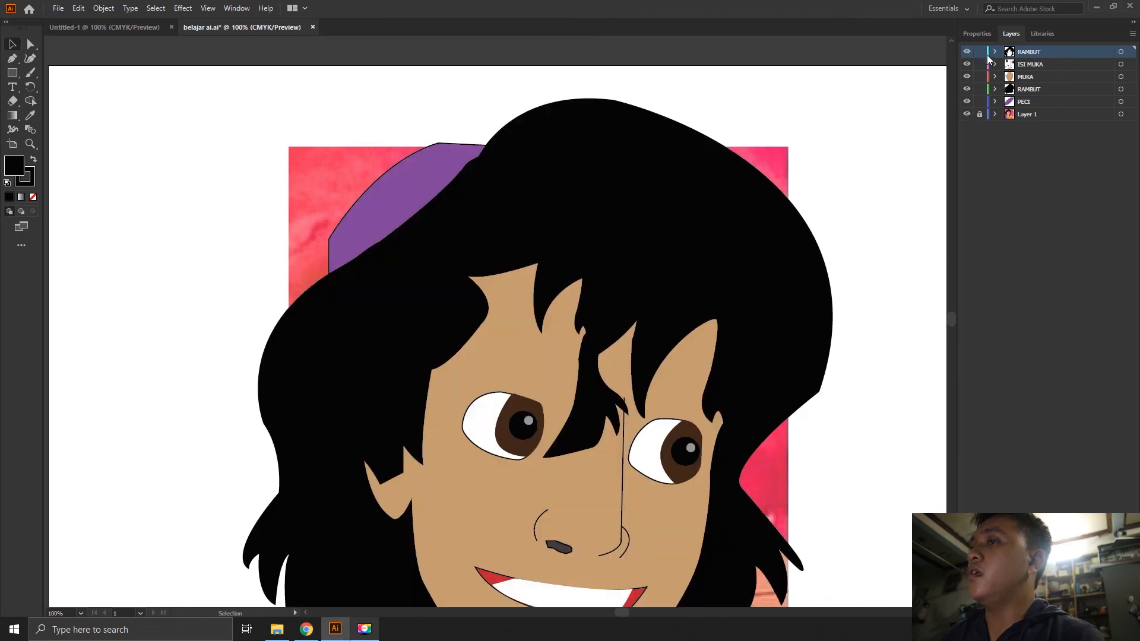
{"action": "left_click", "coordinate": [967, 115]}
{"action": "left_click_drag", "start_coordinate": [827, 275], "coordinate": [781, 170]}
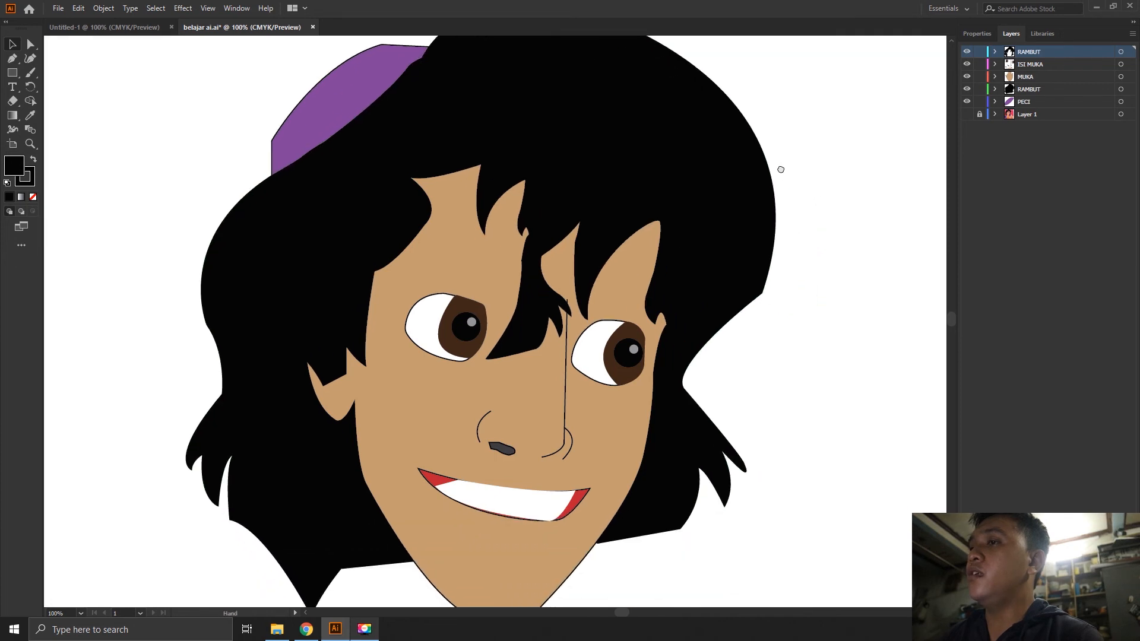
{"action": "left_click", "coordinate": [967, 89]}
{"action": "left_click", "coordinate": [967, 89]}
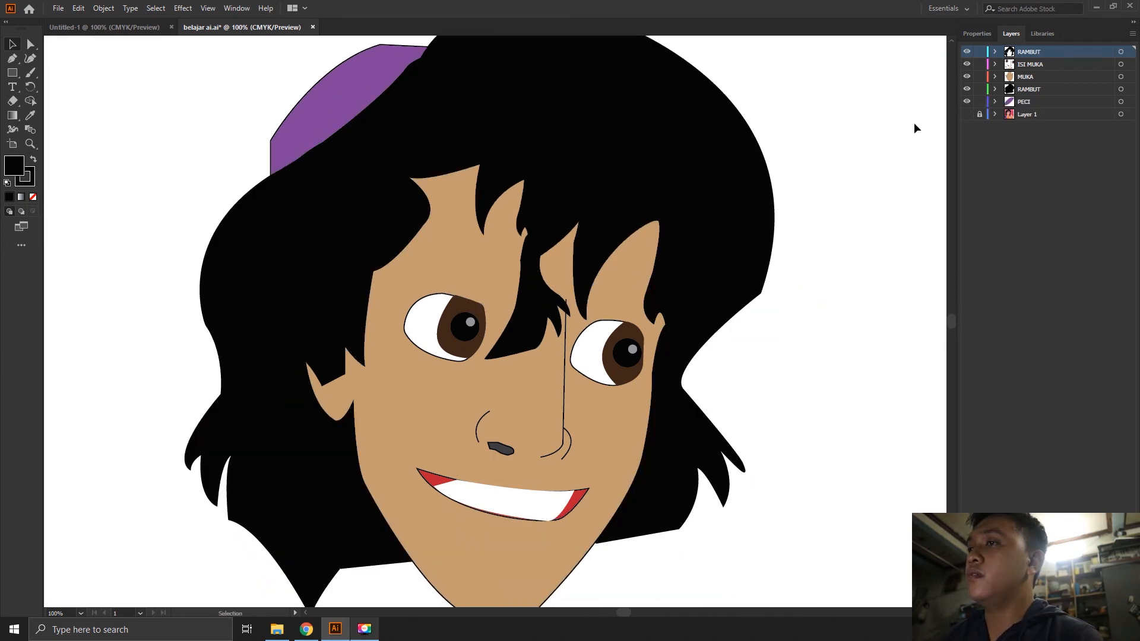
{"action": "left_click", "coordinate": [966, 52]}
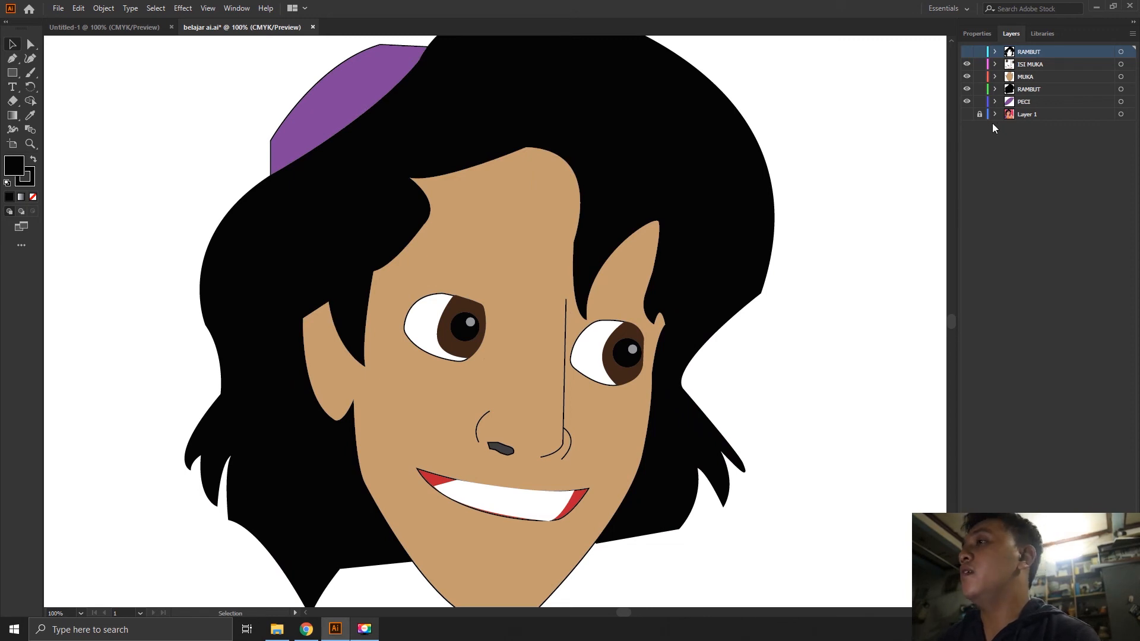
Select the finished face artwork as a whole and clear the selection again.
{"action": "key", "text": "ctrl+minus"}
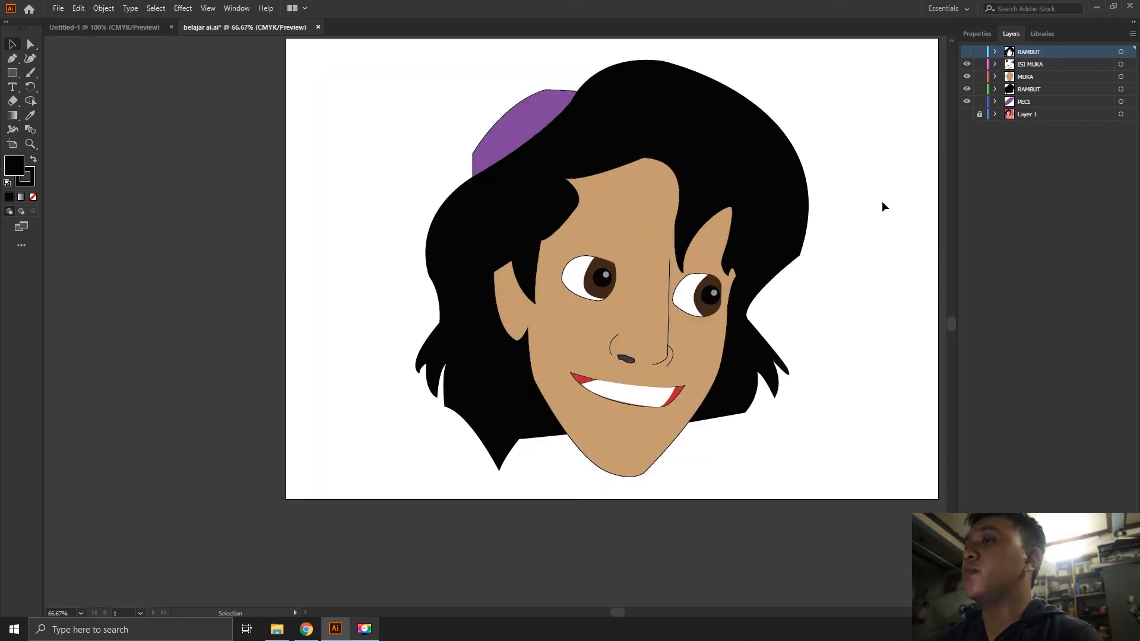
{"action": "left_click_drag", "start_coordinate": [884, 203], "coordinate": [775, 211]}
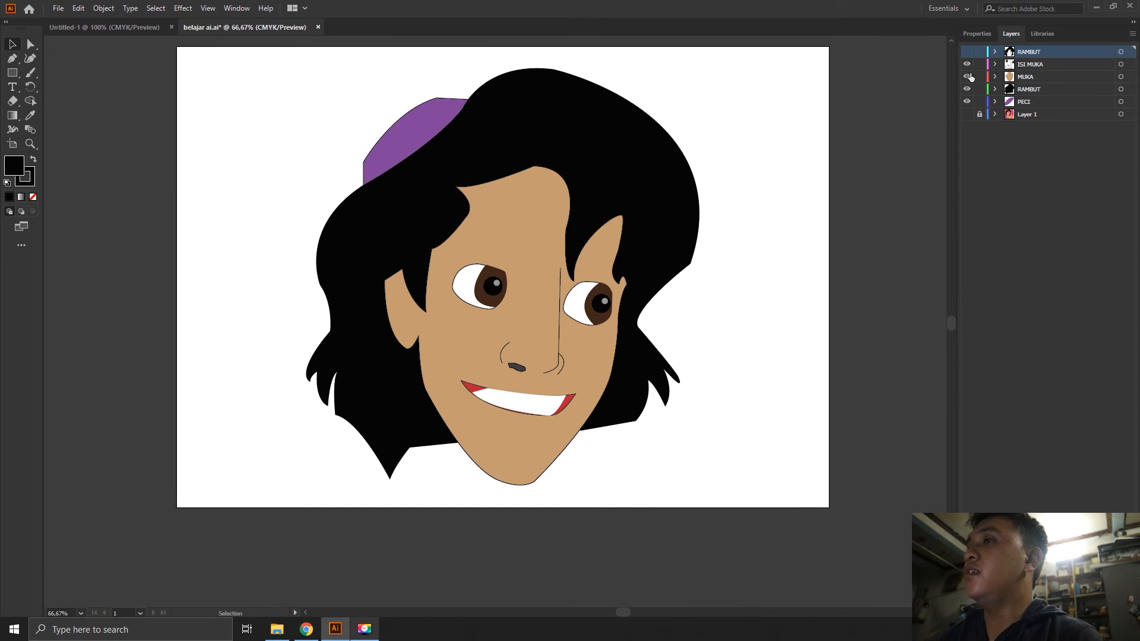
{"action": "left_click_drag", "start_coordinate": [805, 134], "coordinate": [778, 158]}
{"action": "left_click_drag", "start_coordinate": [226, 100], "coordinate": [612, 540]}
{"action": "left_click", "coordinate": [191, 48]}
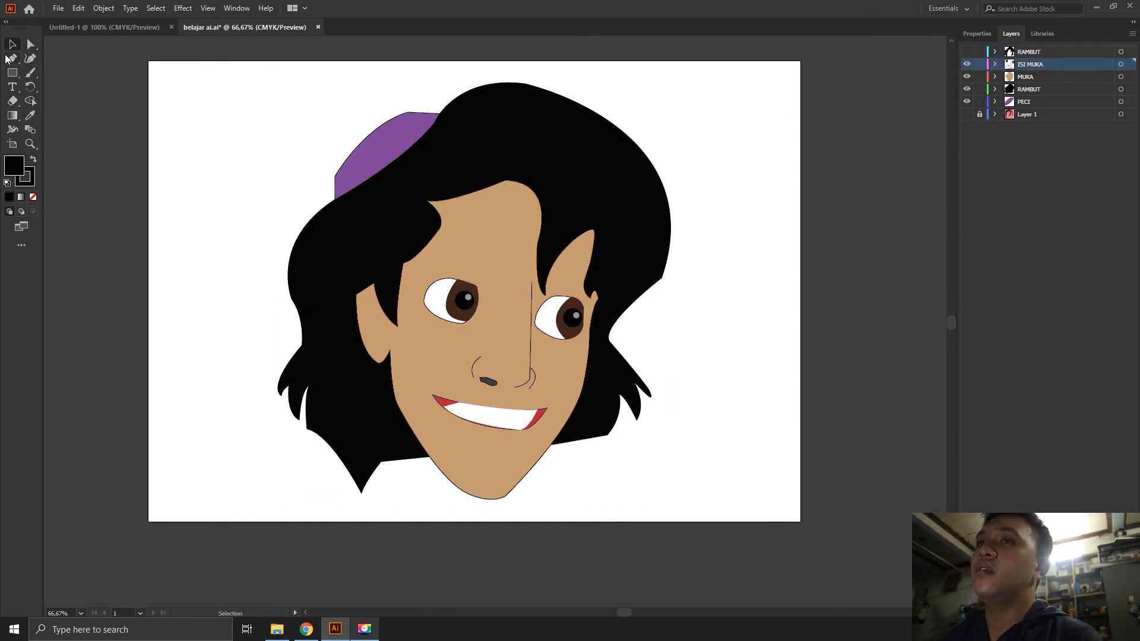
Try to move the purple cap's upper corner anchor with the Direct Selection tool and undo the change.
{"action": "left_click", "coordinate": [30, 48]}
{"action": "scroll", "coordinate": [395, 101], "scroll_direction": "up", "scroll_amount": 6}
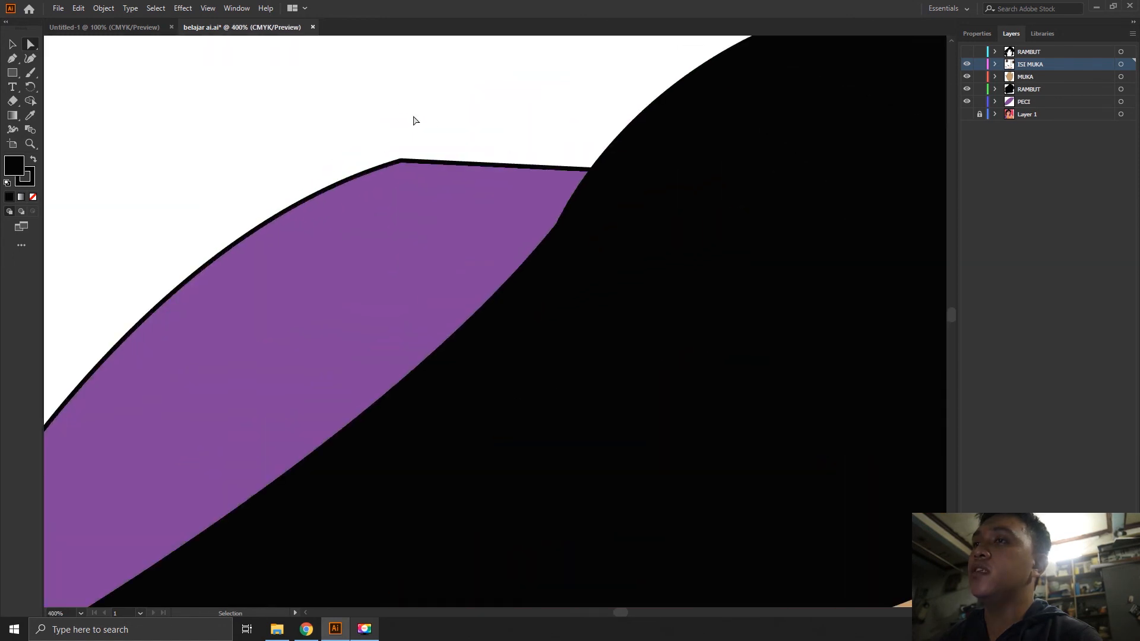
{"action": "scroll", "coordinate": [525, 127], "scroll_direction": "down", "scroll_amount": 2}
{"action": "left_click", "coordinate": [498, 169]}
{"action": "left_click", "coordinate": [526, 101]}
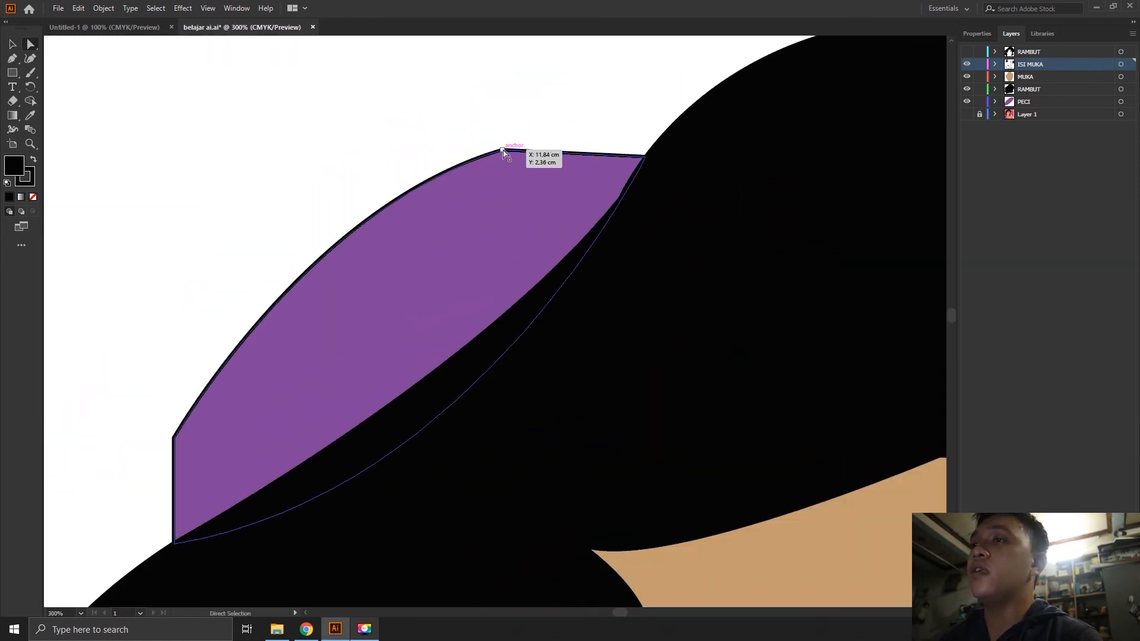
{"action": "scroll", "coordinate": [497, 162], "scroll_direction": "up", "scroll_amount": 4}
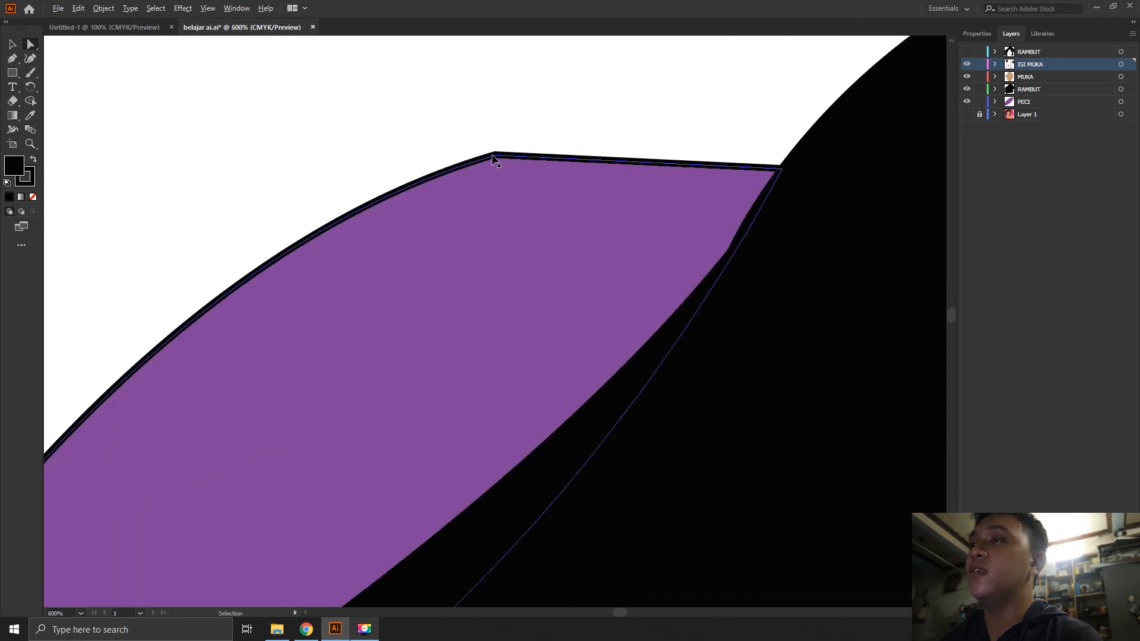
{"action": "left_click", "coordinate": [11, 45]}
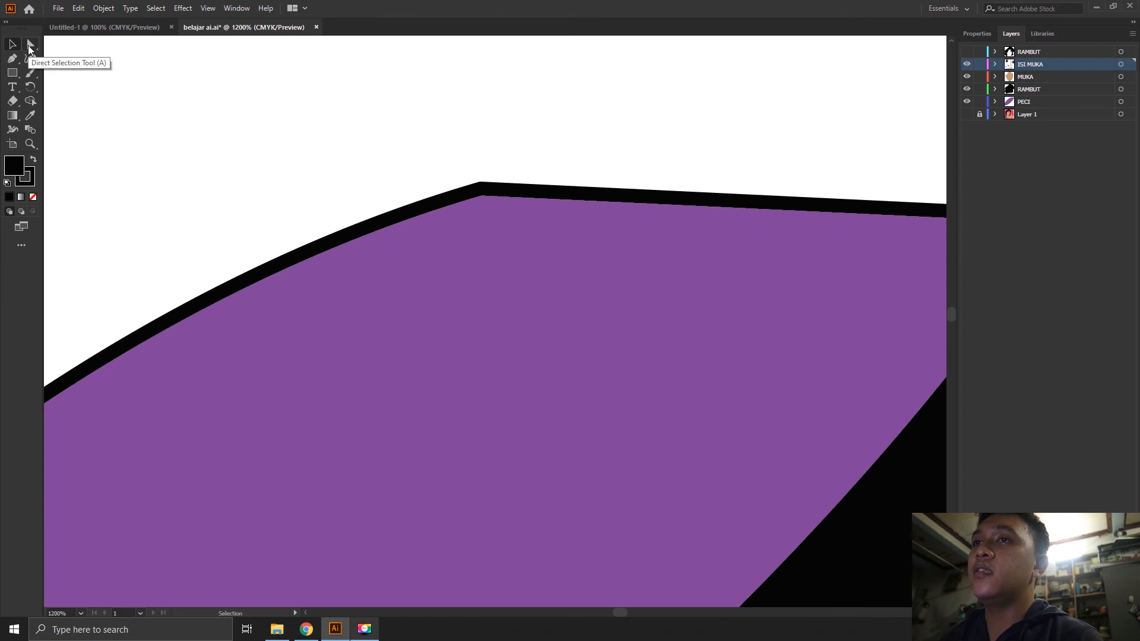
{"action": "left_click", "coordinate": [30, 47]}
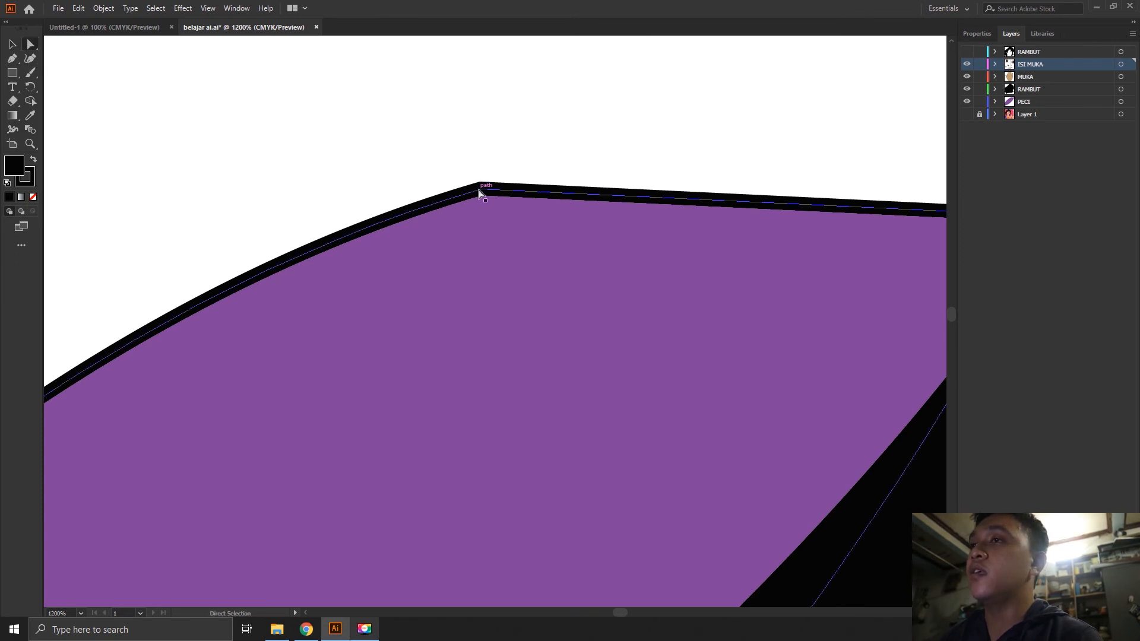
{"action": "left_click_drag", "start_coordinate": [481, 193], "coordinate": [484, 200]}
{"action": "key", "text": "ctrl+z"}
{"action": "left_click", "coordinate": [486, 130]}
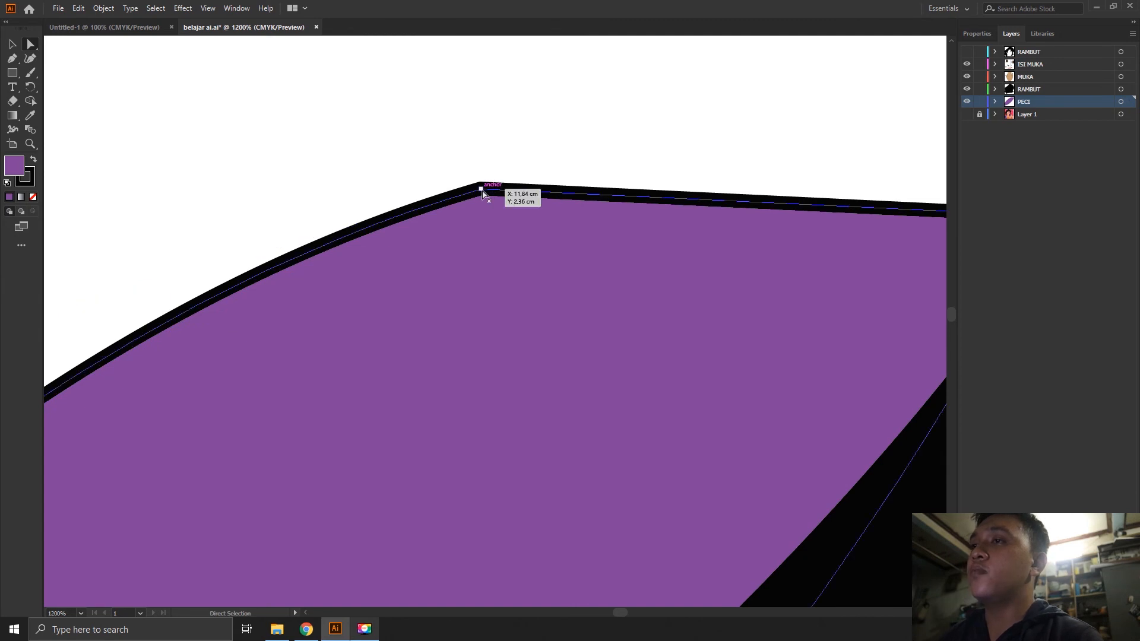
Select the purple cap's upper corner anchor and round that corner slightly with its live corner handle.
{"action": "left_click", "coordinate": [482, 190]}
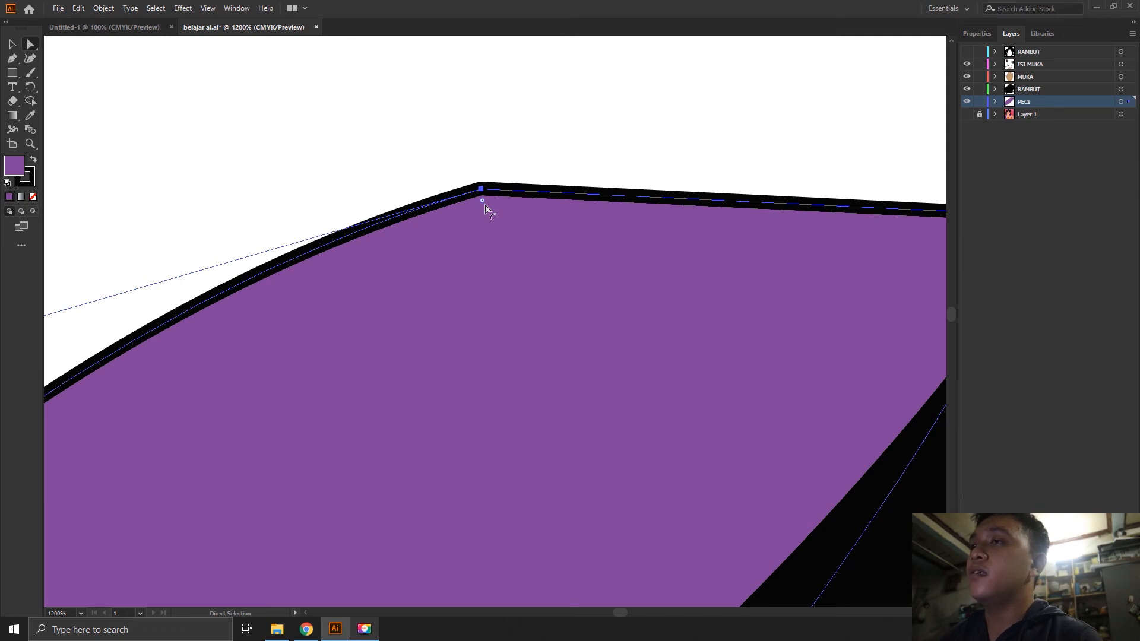
{"action": "scroll", "coordinate": [483, 206], "scroll_direction": "up", "scroll_amount": 5}
{"action": "left_click_drag", "start_coordinate": [492, 199], "coordinate": [530, 293]}
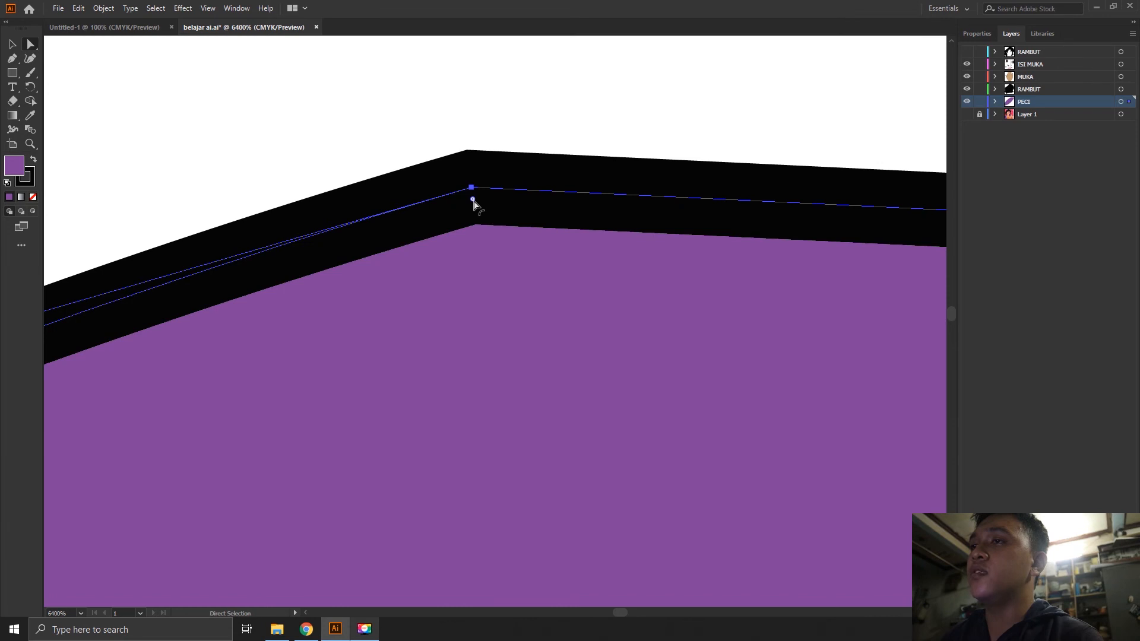
{"action": "left_click_drag", "start_coordinate": [474, 202], "coordinate": [520, 527]}
{"action": "key", "text": "ctrl+z"}
{"action": "left_click_drag", "start_coordinate": [477, 200], "coordinate": [533, 613]}
{"action": "key", "text": "ctrl+z"}
{"action": "left_click_drag", "start_coordinate": [490, 318], "coordinate": [521, 559]}
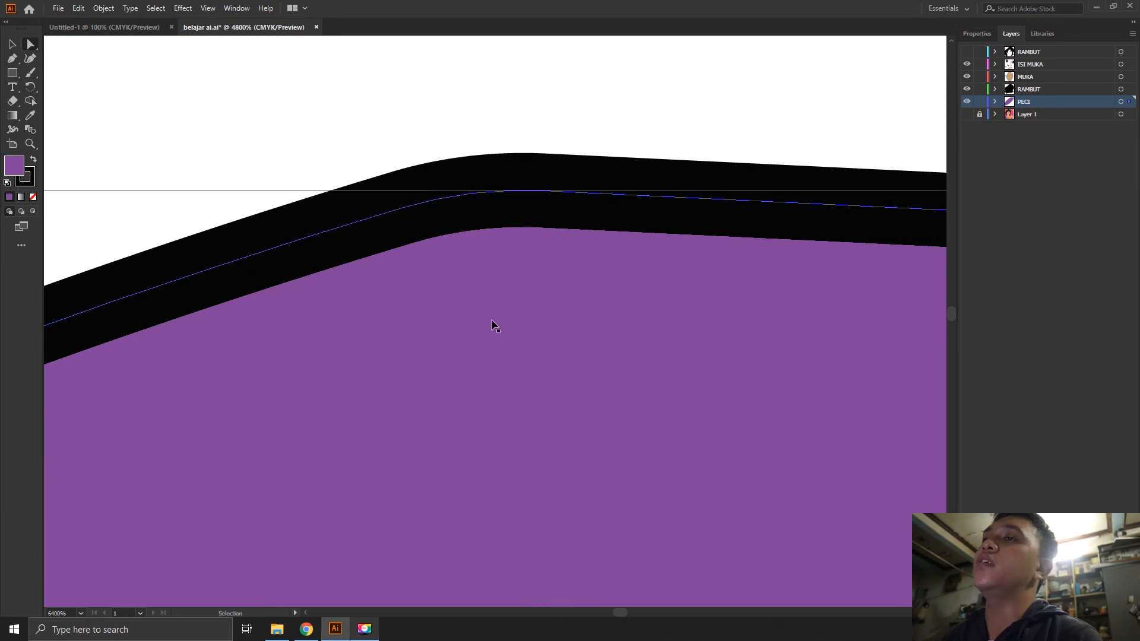
Round the purple cap's outer left corner, where the curved edge meets the vertical edge, with its live corner handle.
{"action": "scroll", "coordinate": [490, 318], "scroll_direction": "down", "scroll_amount": 5}
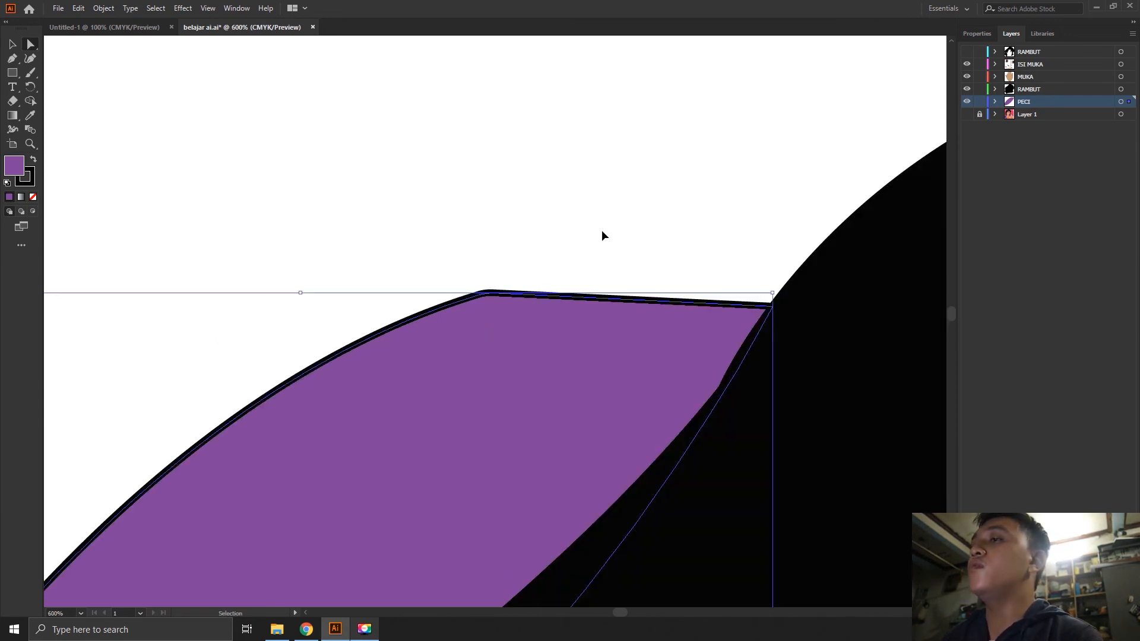
{"action": "scroll", "coordinate": [602, 236], "scroll_direction": "down", "scroll_amount": 4}
{"action": "scroll", "coordinate": [573, 293], "scroll_direction": "down", "scroll_amount": 2}
{"action": "scroll", "coordinate": [331, 282], "scroll_direction": "up", "scroll_amount": 4}
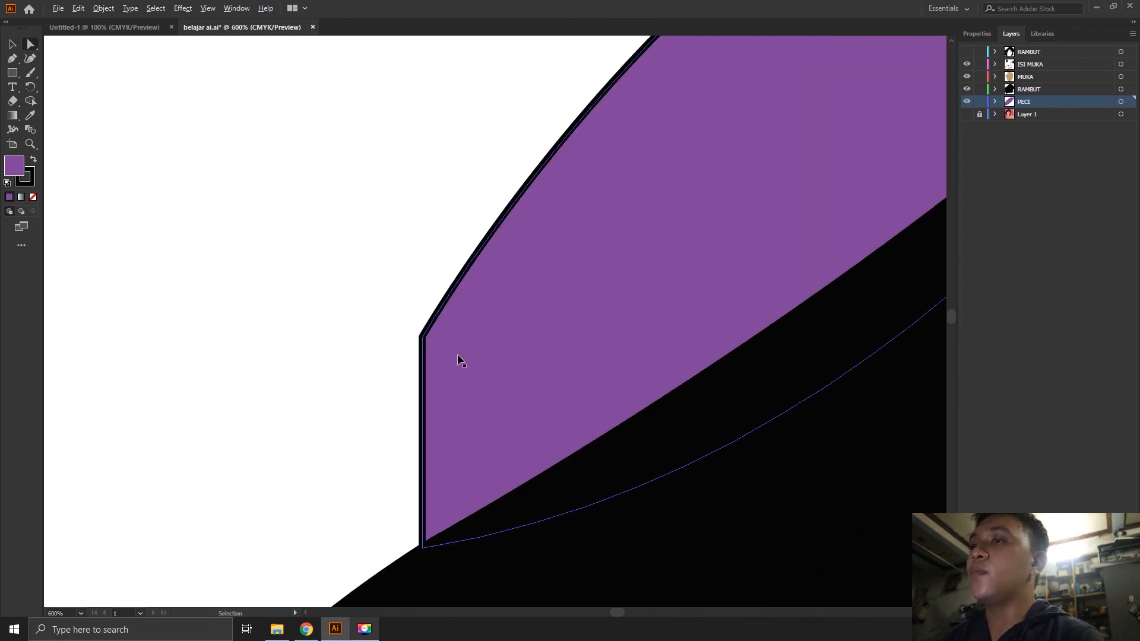
{"action": "scroll", "coordinate": [458, 356], "scroll_direction": "up", "scroll_amount": 3}
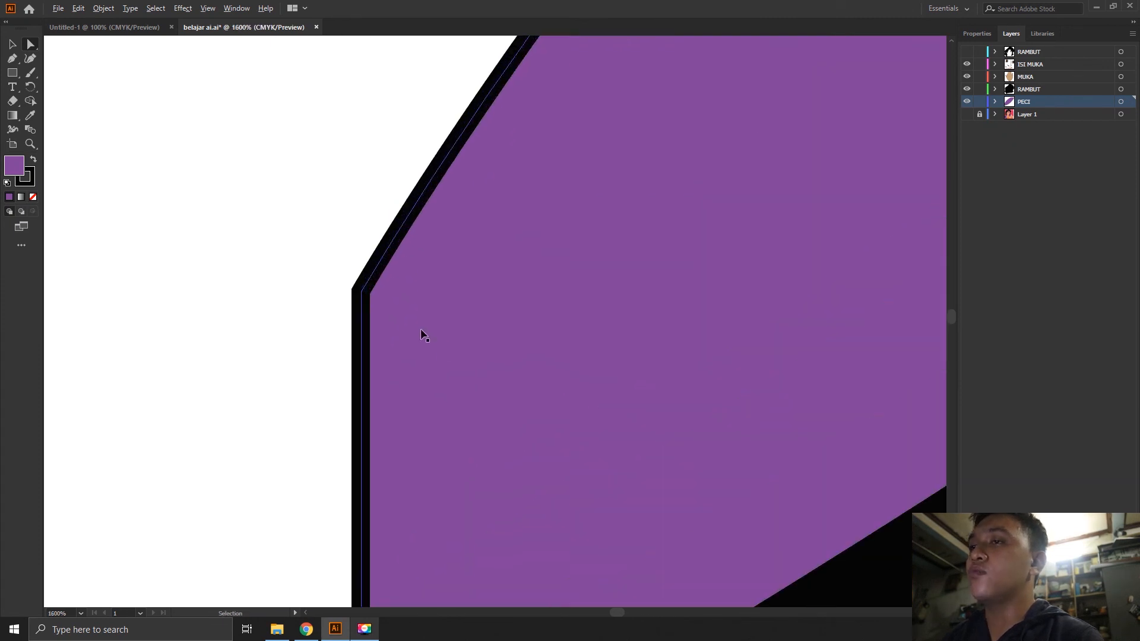
{"action": "left_click", "coordinate": [362, 294]}
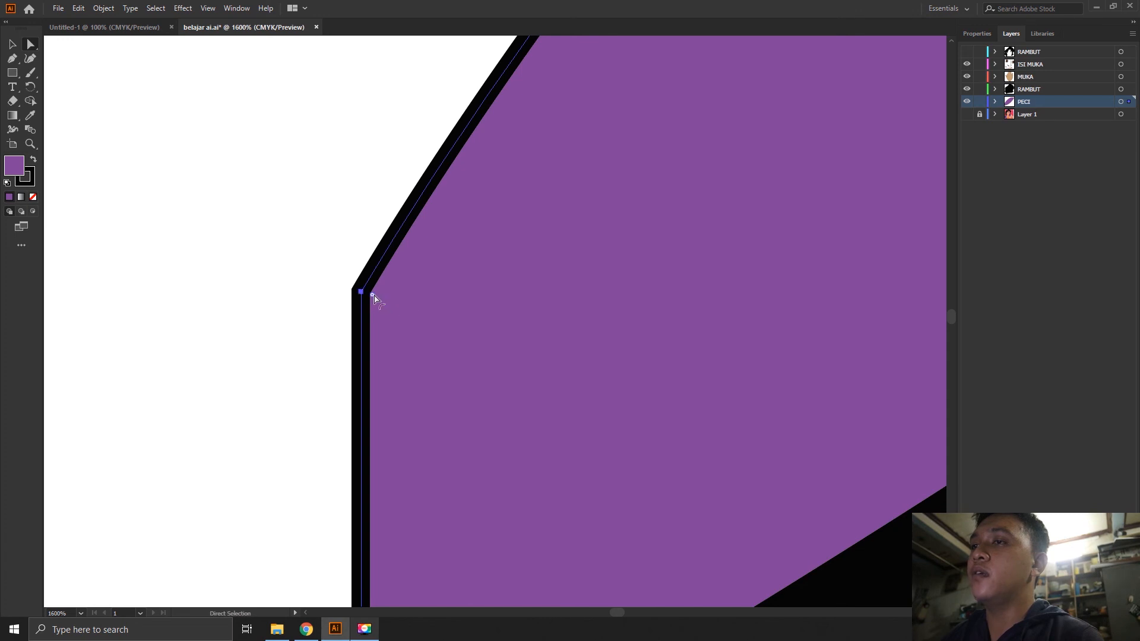
{"action": "left_click_drag", "start_coordinate": [374, 294], "coordinate": [491, 308]}
{"action": "left_click_drag", "start_coordinate": [651, 297], "coordinate": [651, 297]}
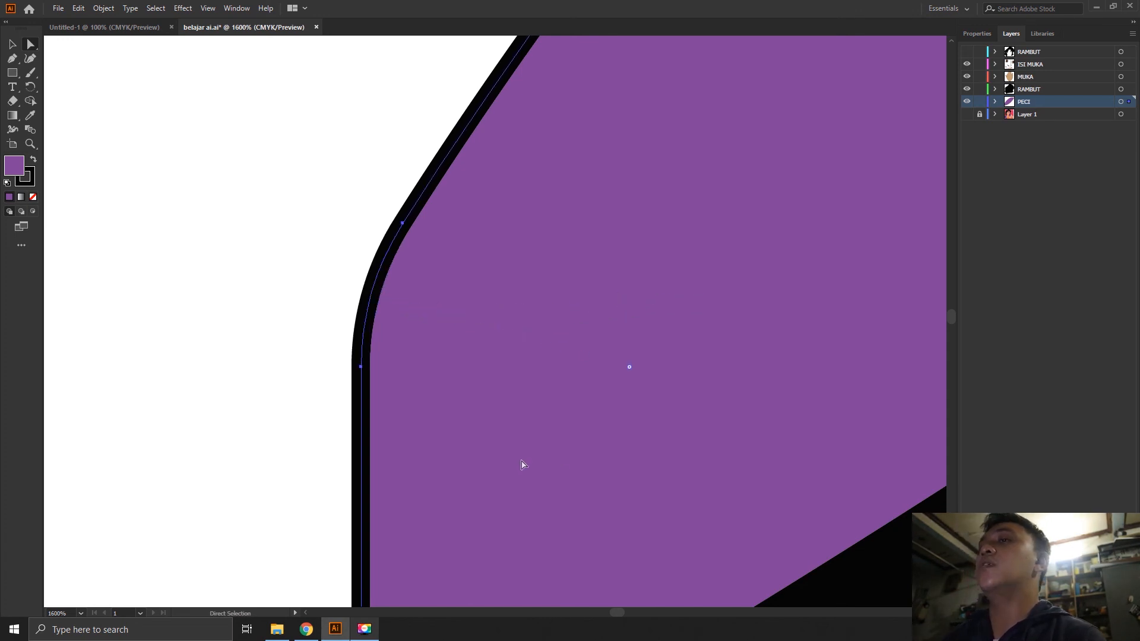
Compare the whole face artwork with the reference image by showing Layer 1 and hiding it again.
{"action": "scroll", "coordinate": [289, 291], "scroll_direction": "down", "scroll_amount": 8}
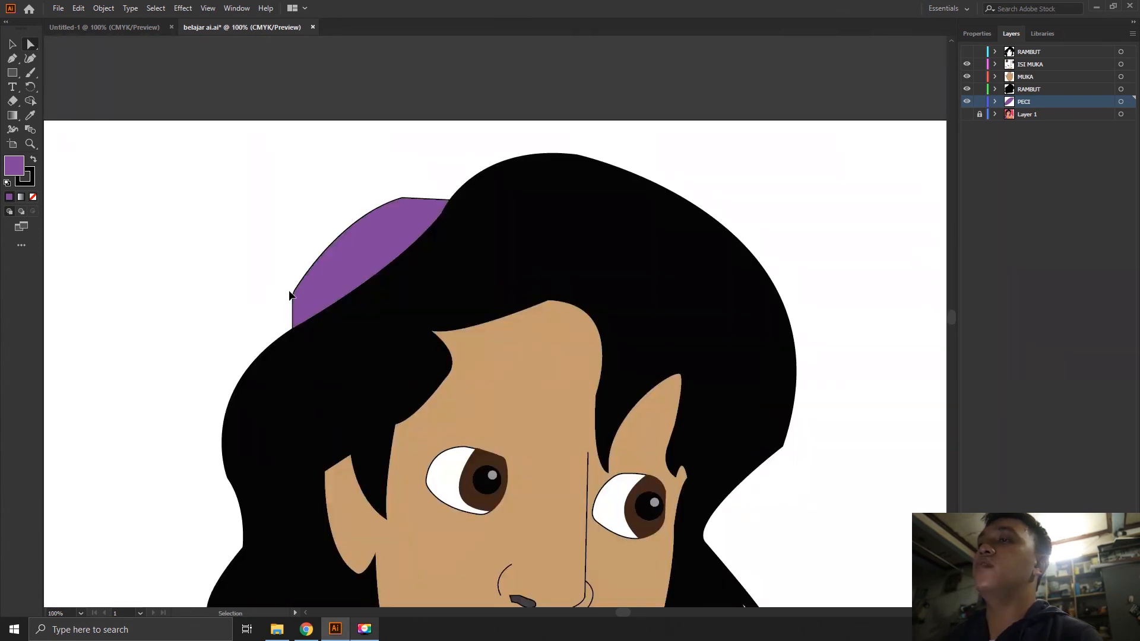
{"action": "scroll", "coordinate": [290, 296], "scroll_direction": "down", "scroll_amount": 3}
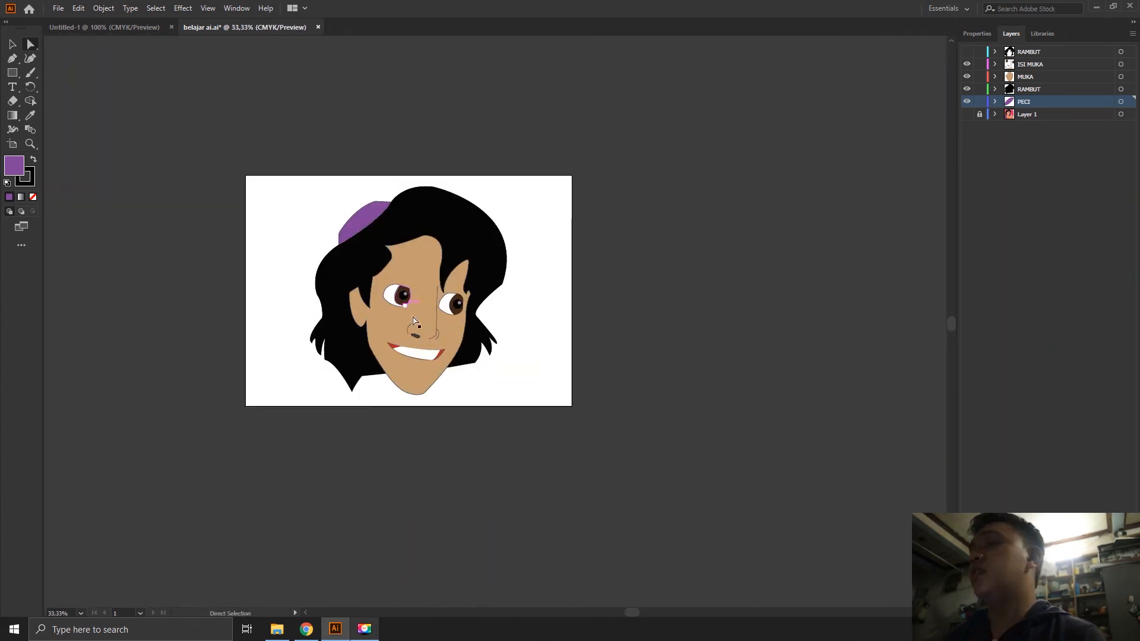
{"action": "scroll", "coordinate": [456, 350], "scroll_direction": "up", "scroll_amount": 1}
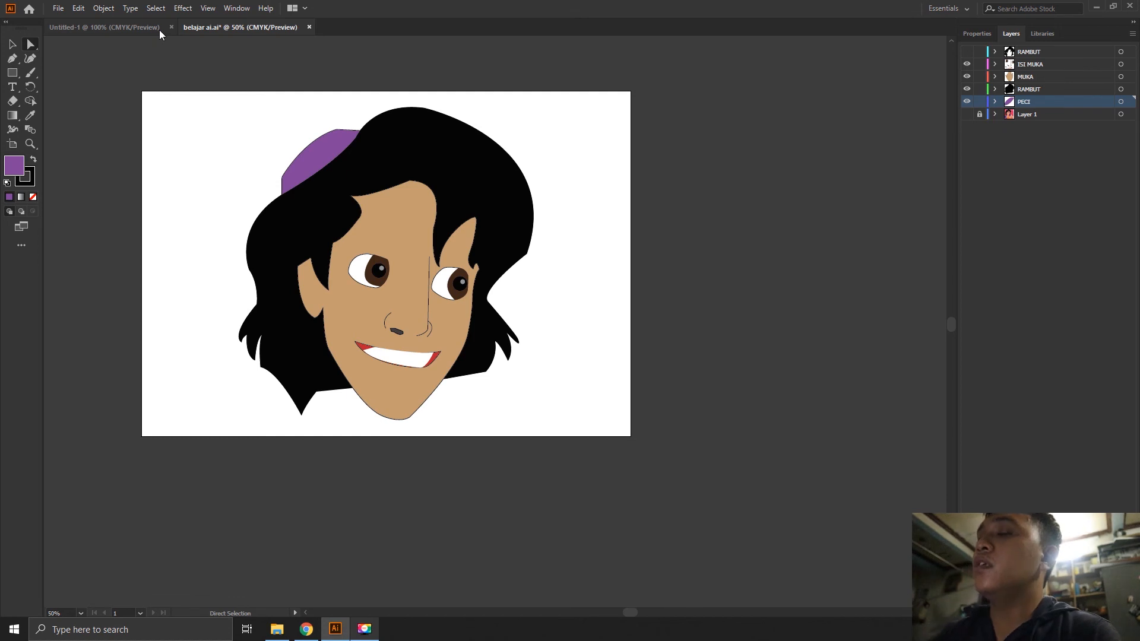
{"action": "left_click", "coordinate": [968, 114]}
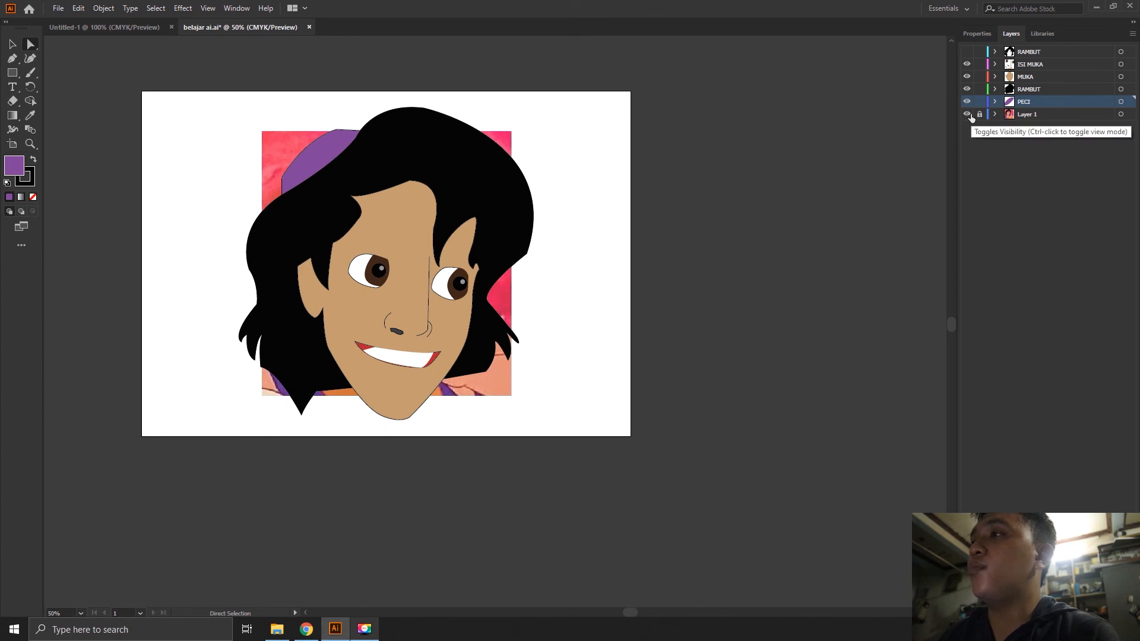
{"action": "left_click", "coordinate": [967, 114]}
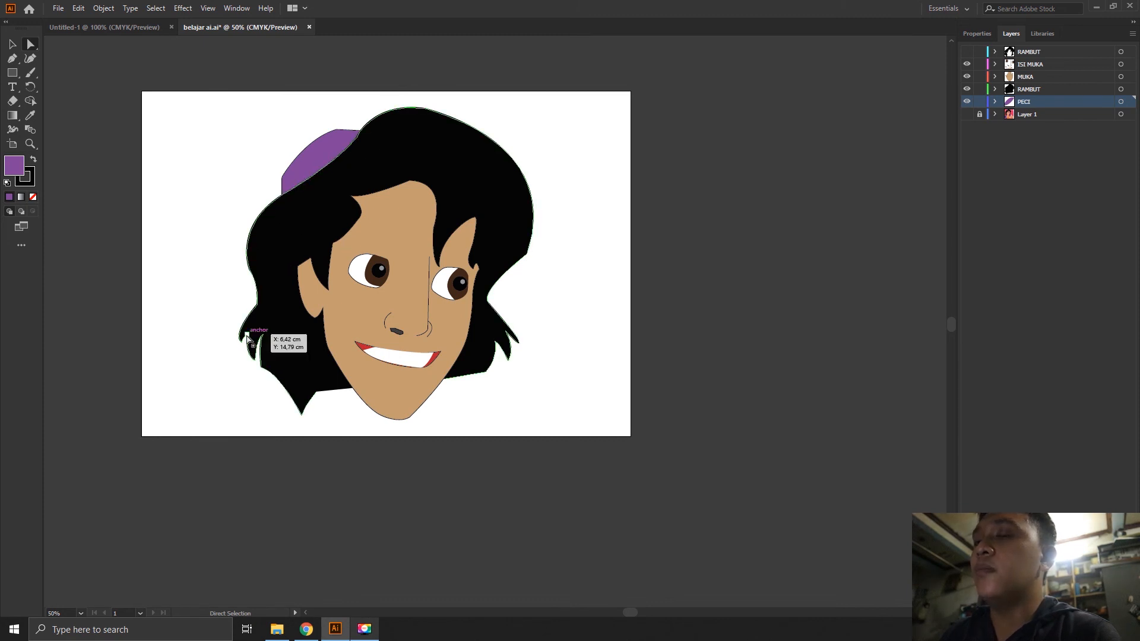
Try adding a new layer above the top RAMBUT layer with the Pen tool active, and undo the addition.
{"action": "left_click", "coordinate": [16, 61]}
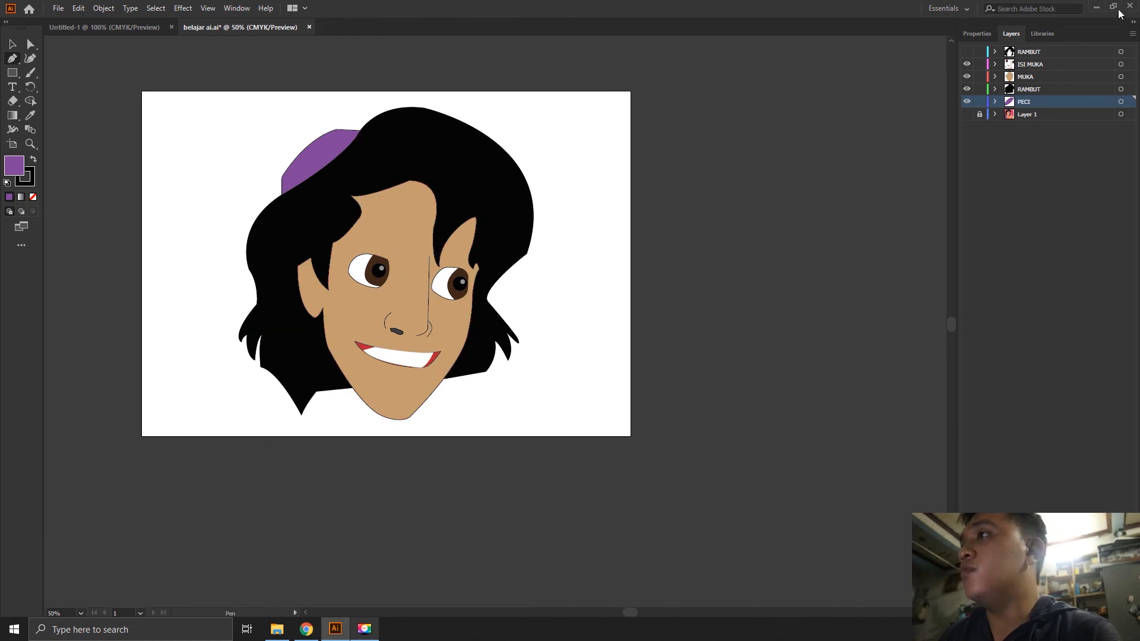
{"action": "left_click", "coordinate": [1021, 52]}
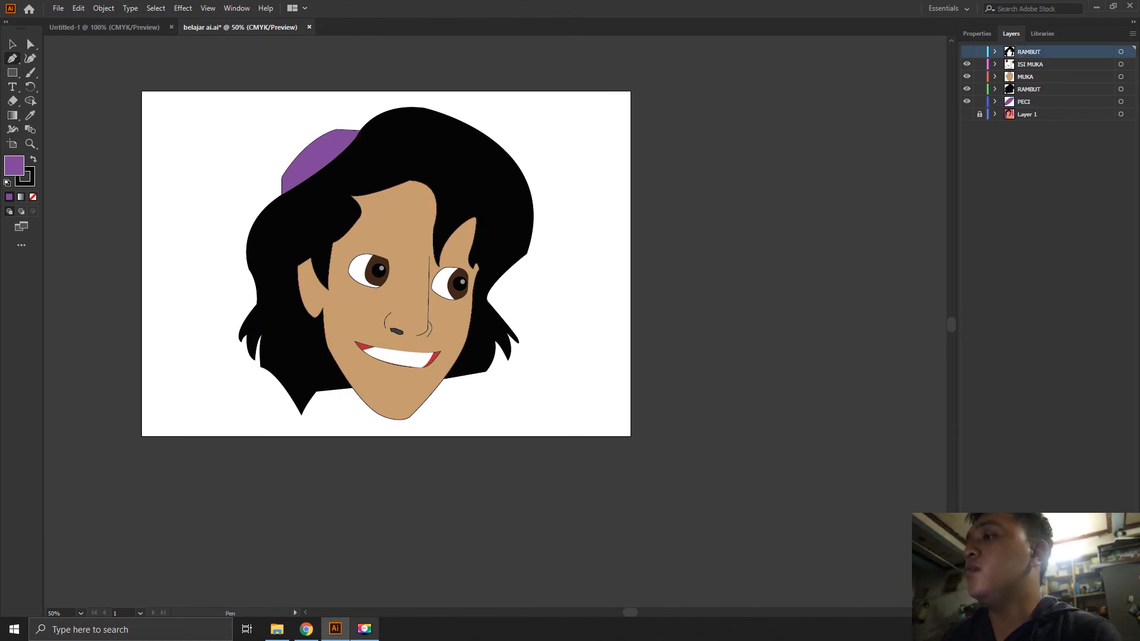
{"action": "key", "text": "ctrl+l"}
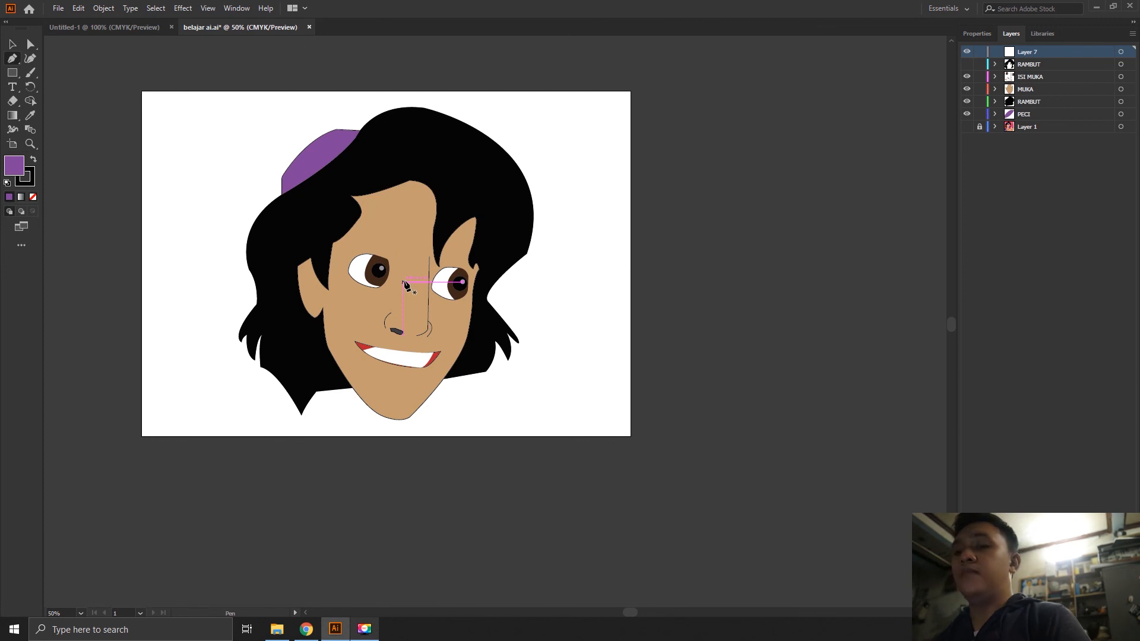
{"action": "key", "text": "ctrl+z"}
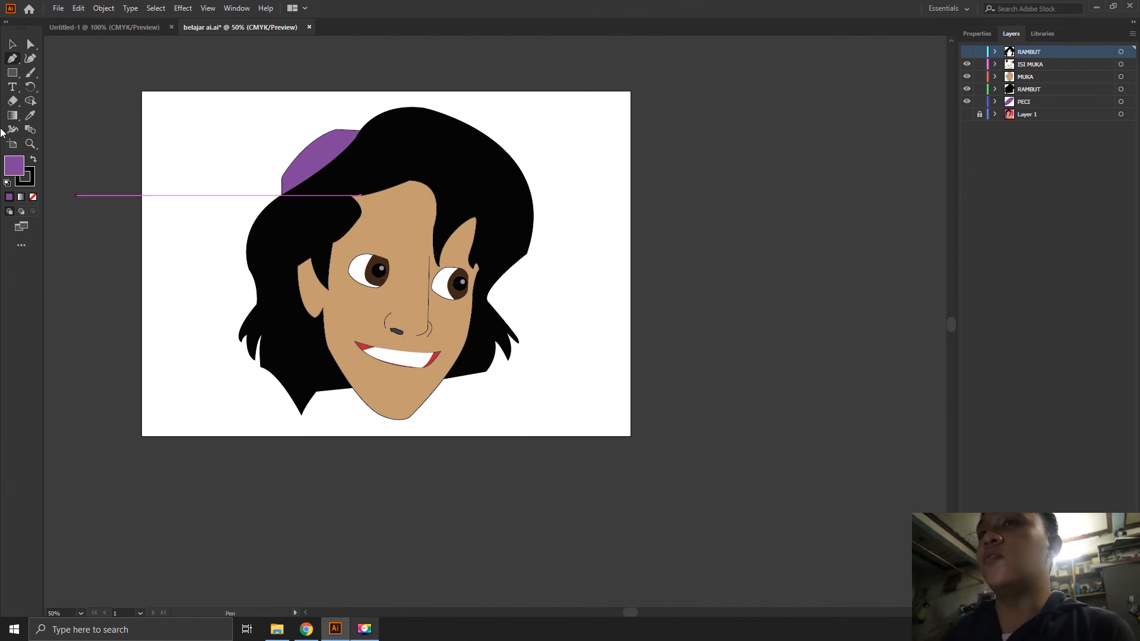
{"action": "left_click", "coordinate": [12, 44]}
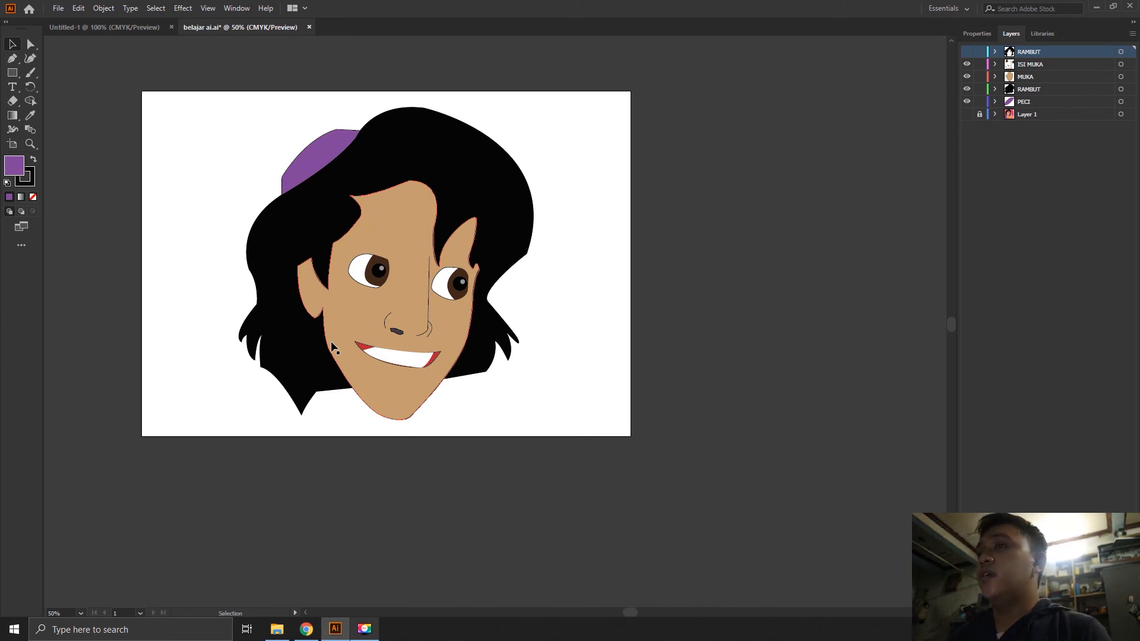
{"action": "key", "text": "space"}
{"action": "left_click_drag", "start_coordinate": [457, 369], "coordinate": [529, 409]}
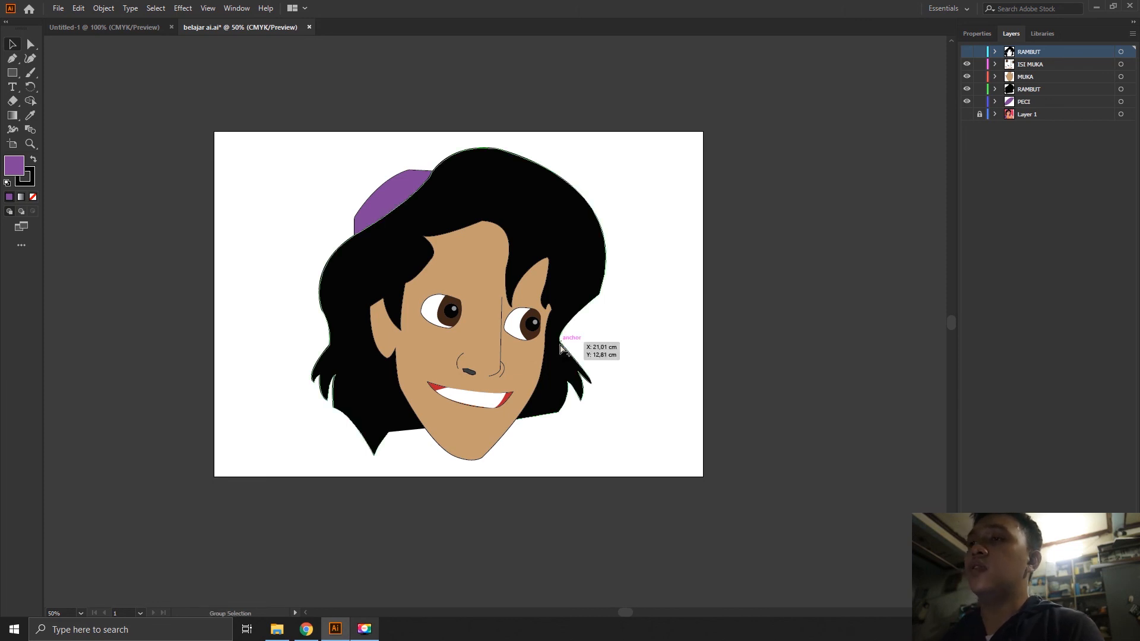
{"action": "scroll", "coordinate": [560, 338], "scroll_direction": "up", "scroll_amount": 1}
{"action": "left_click_drag", "start_coordinate": [651, 390], "coordinate": [685, 414]}
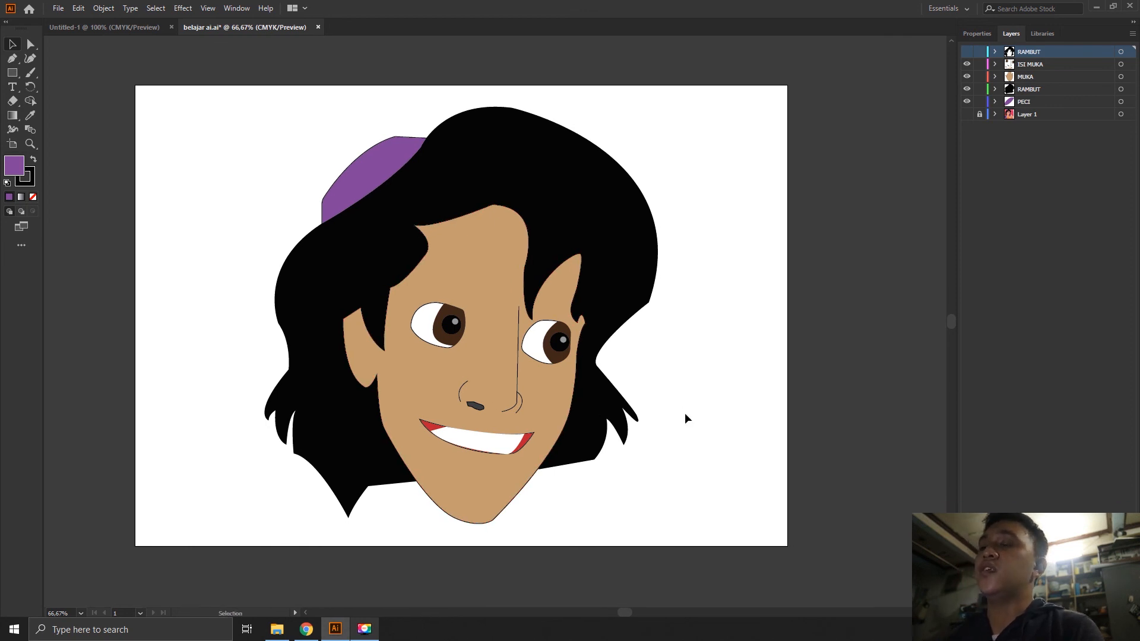